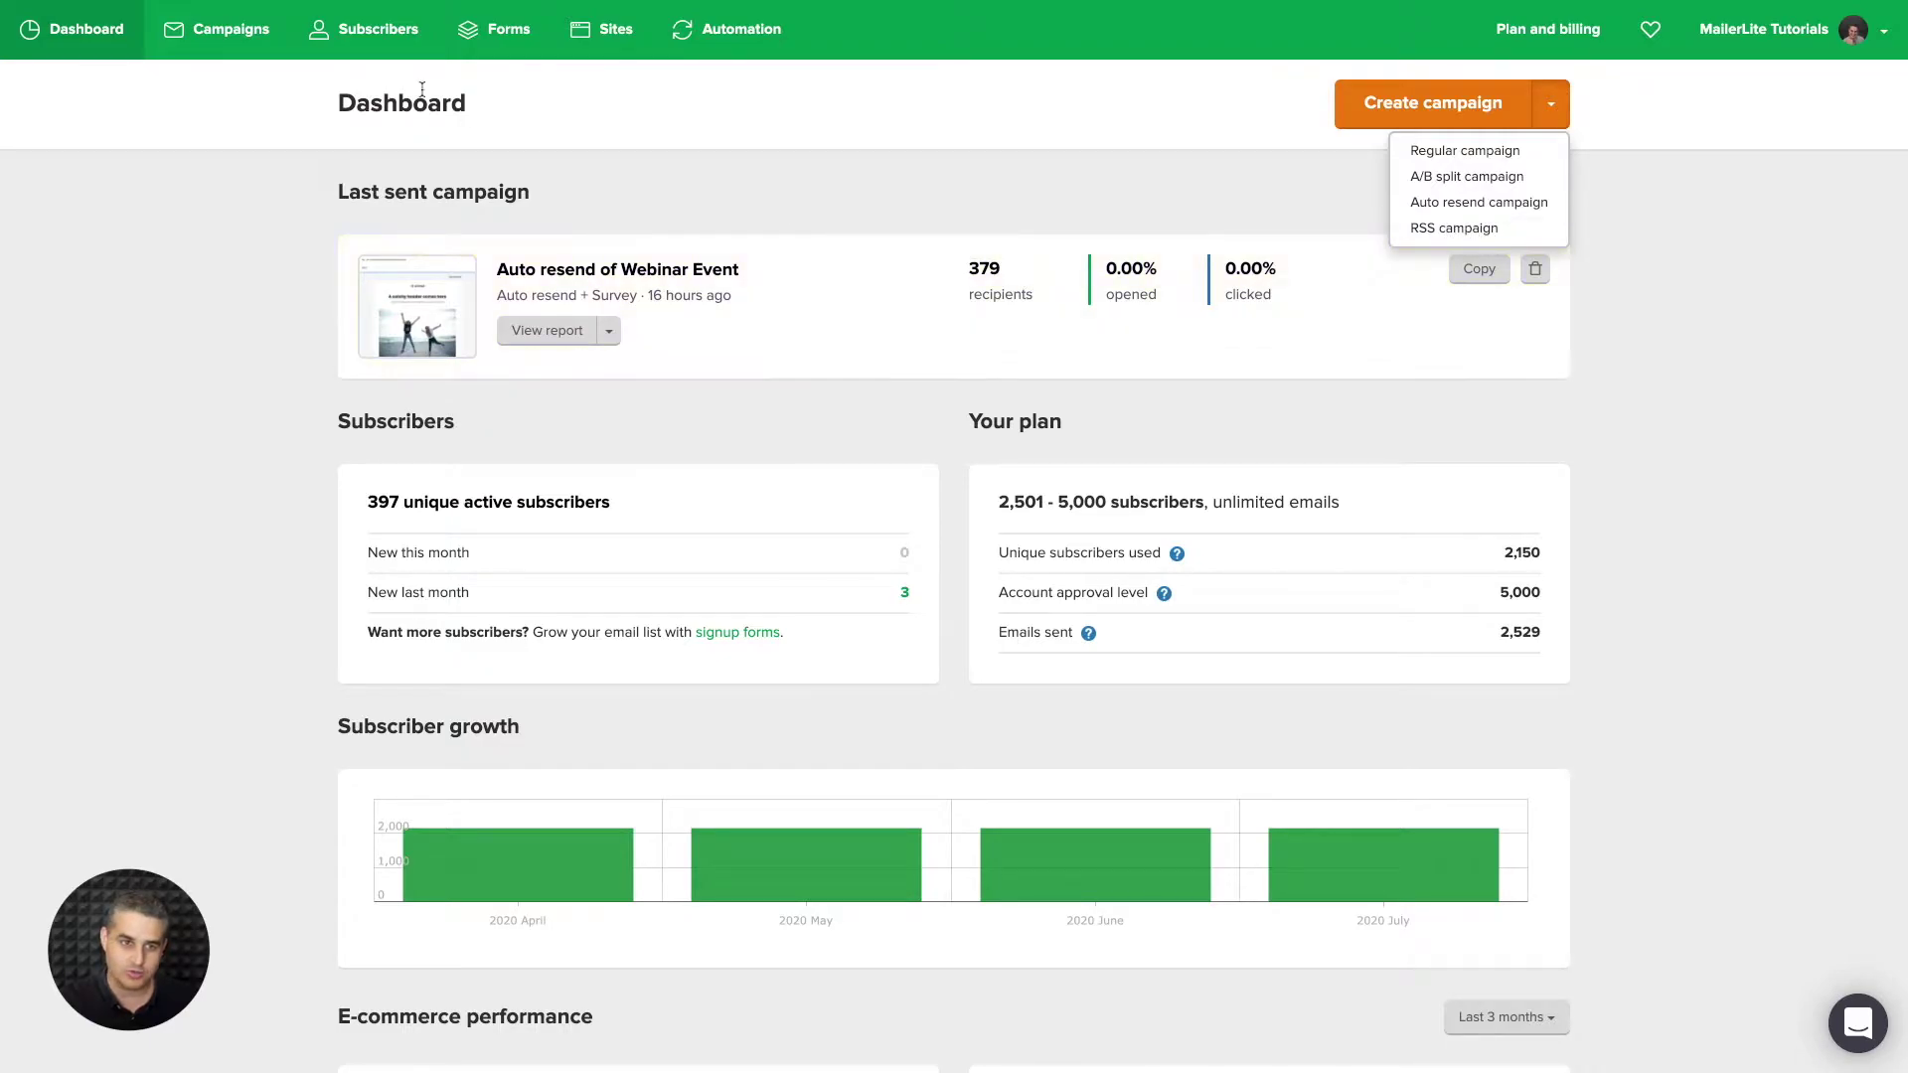
# - Start a new campaign and set its type to RSS campaign
pyautogui.click(221, 26)
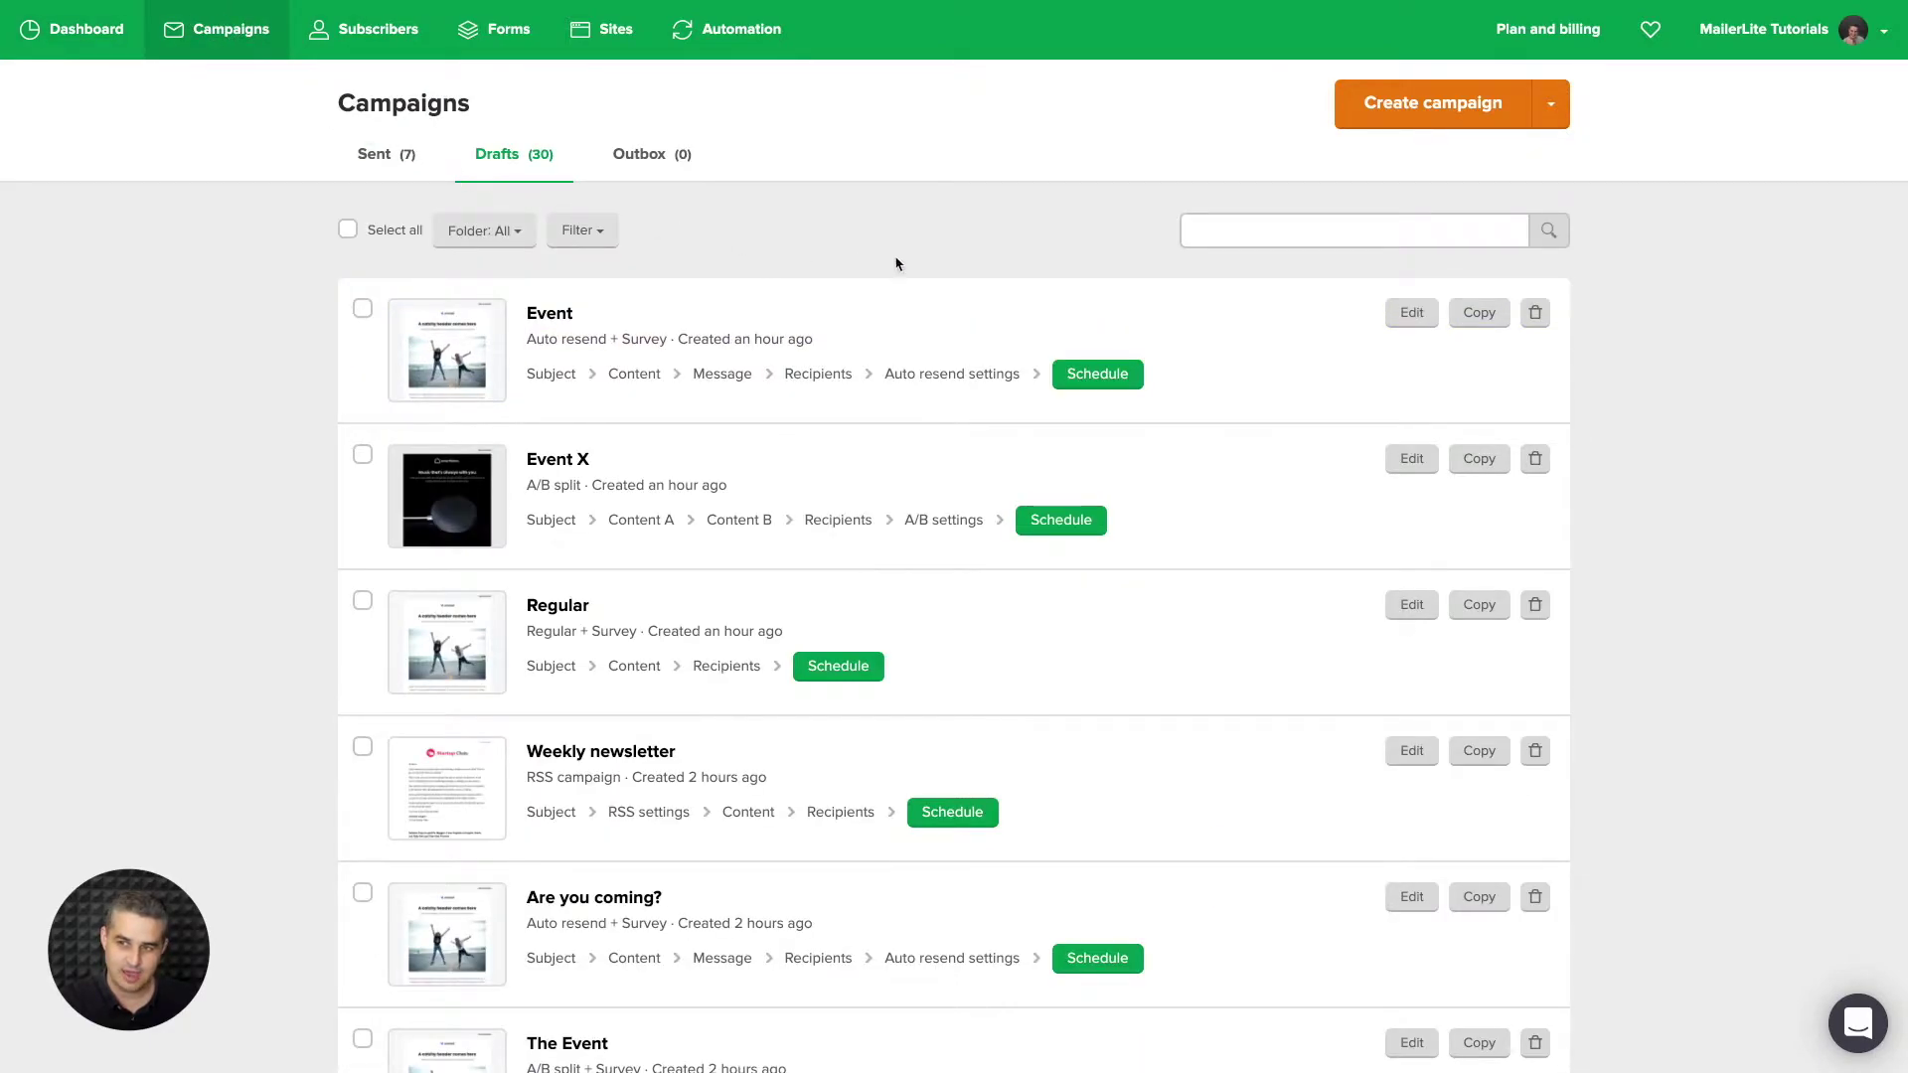
pyautogui.click(1548, 108)
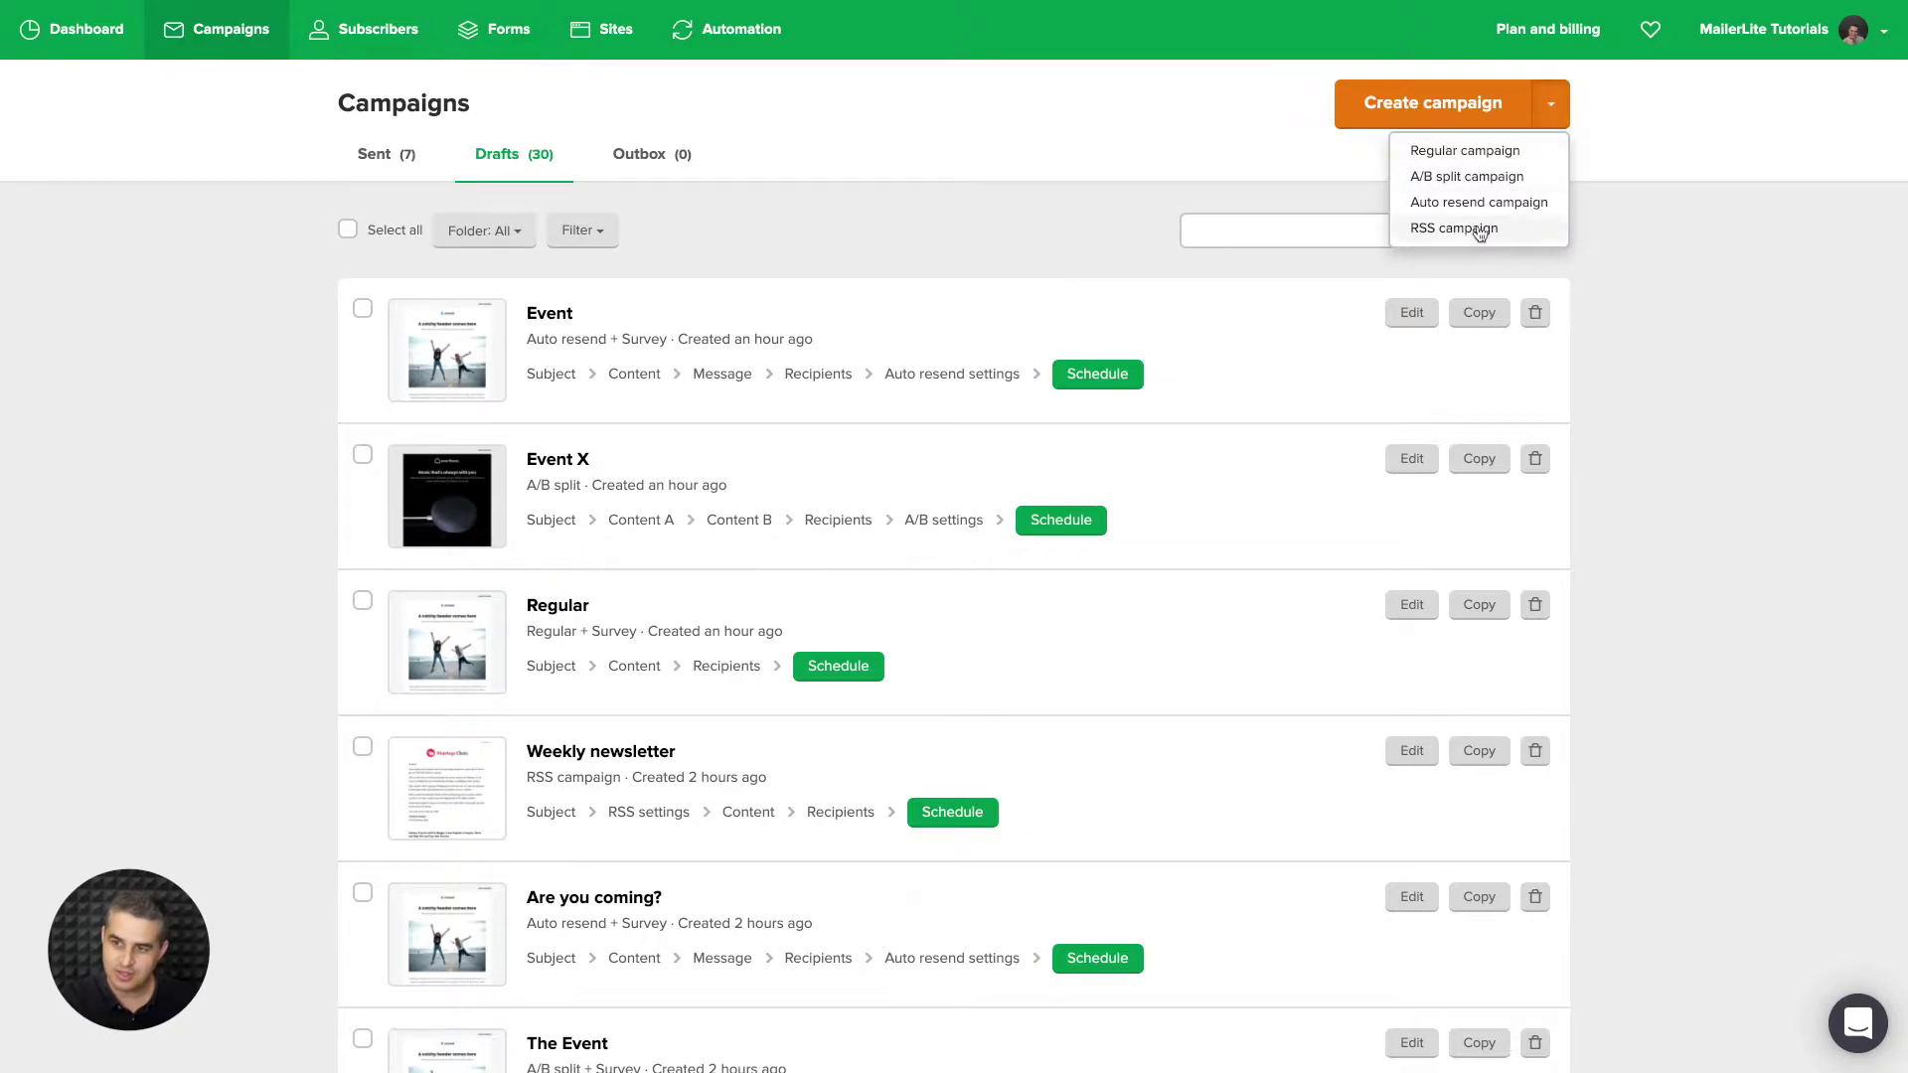
pyautogui.click(1415, 114)
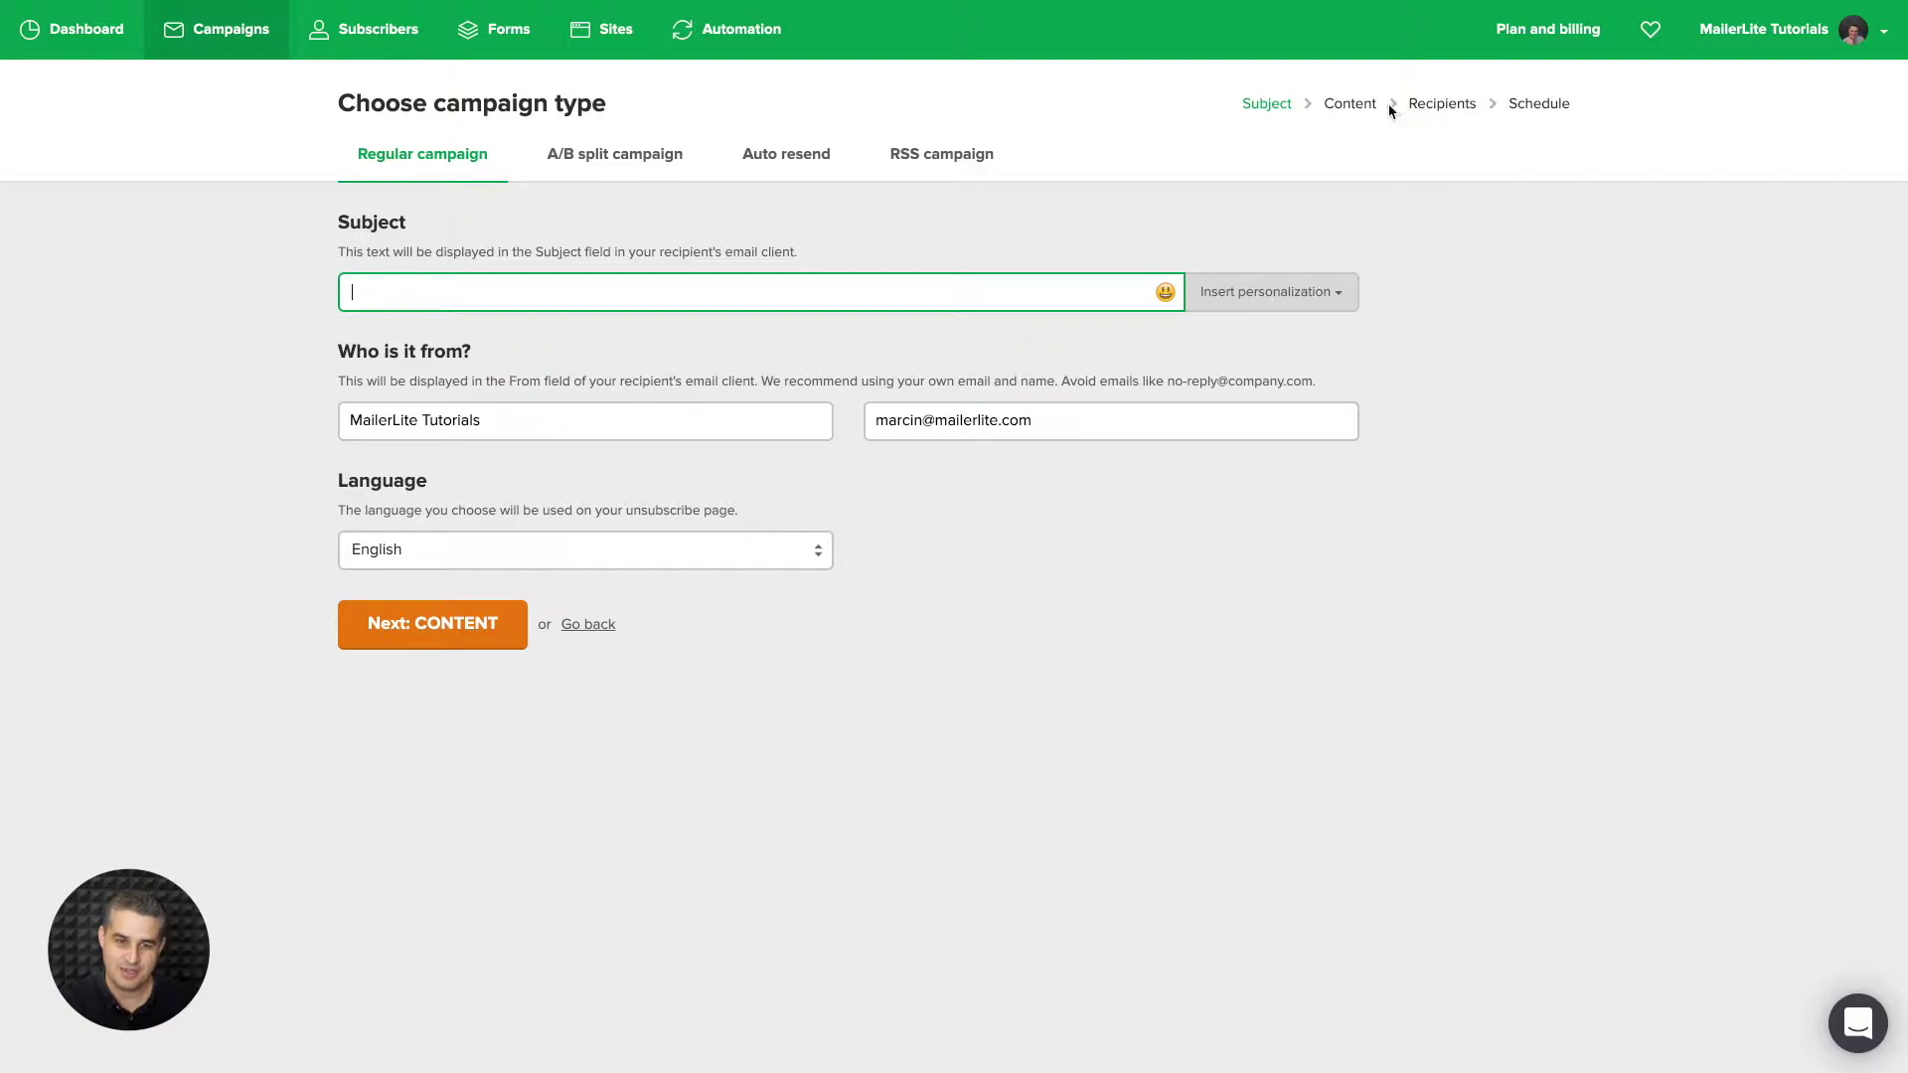
pyautogui.click(951, 157)
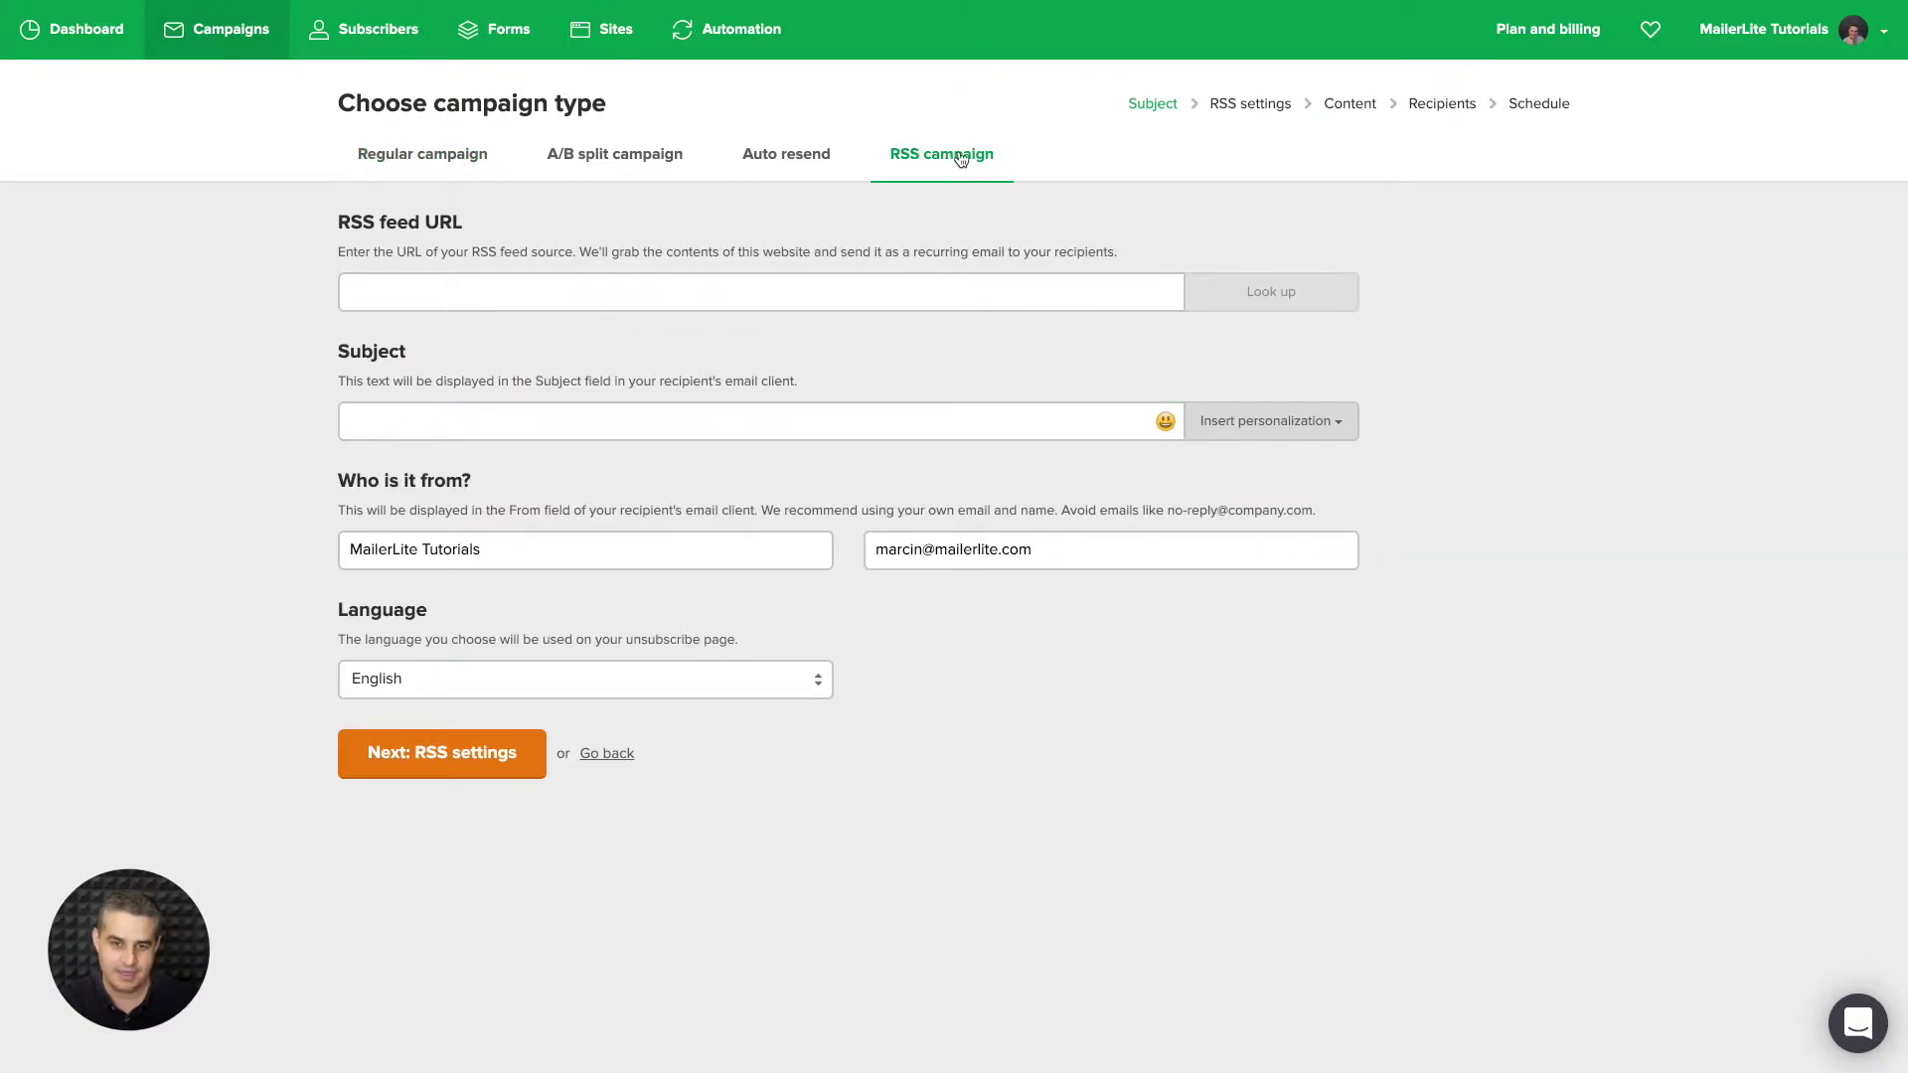
# - Copy the iTunes Movie Trailers site address into the RSS feed URL, add "rss" to it, and try to look it up
pyautogui.click(428, 280)
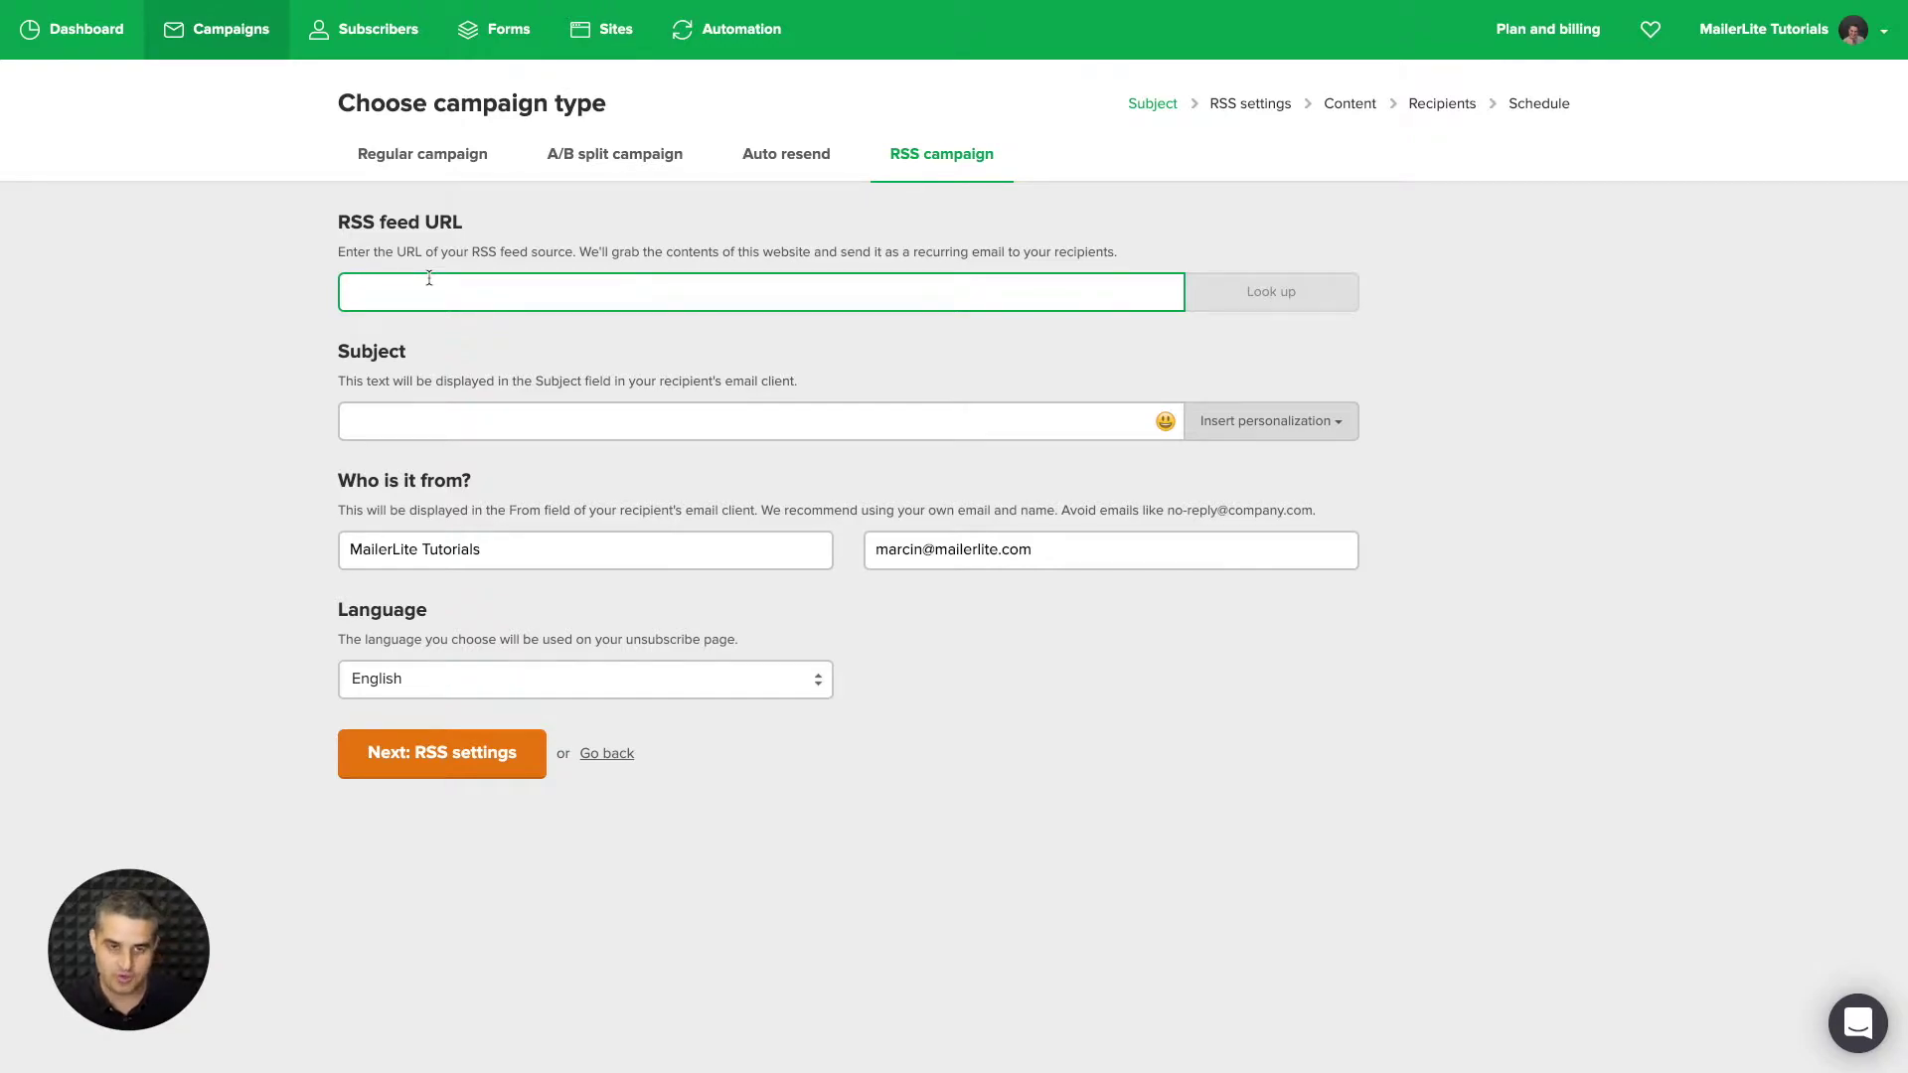
pyautogui.press('shift+super+f')
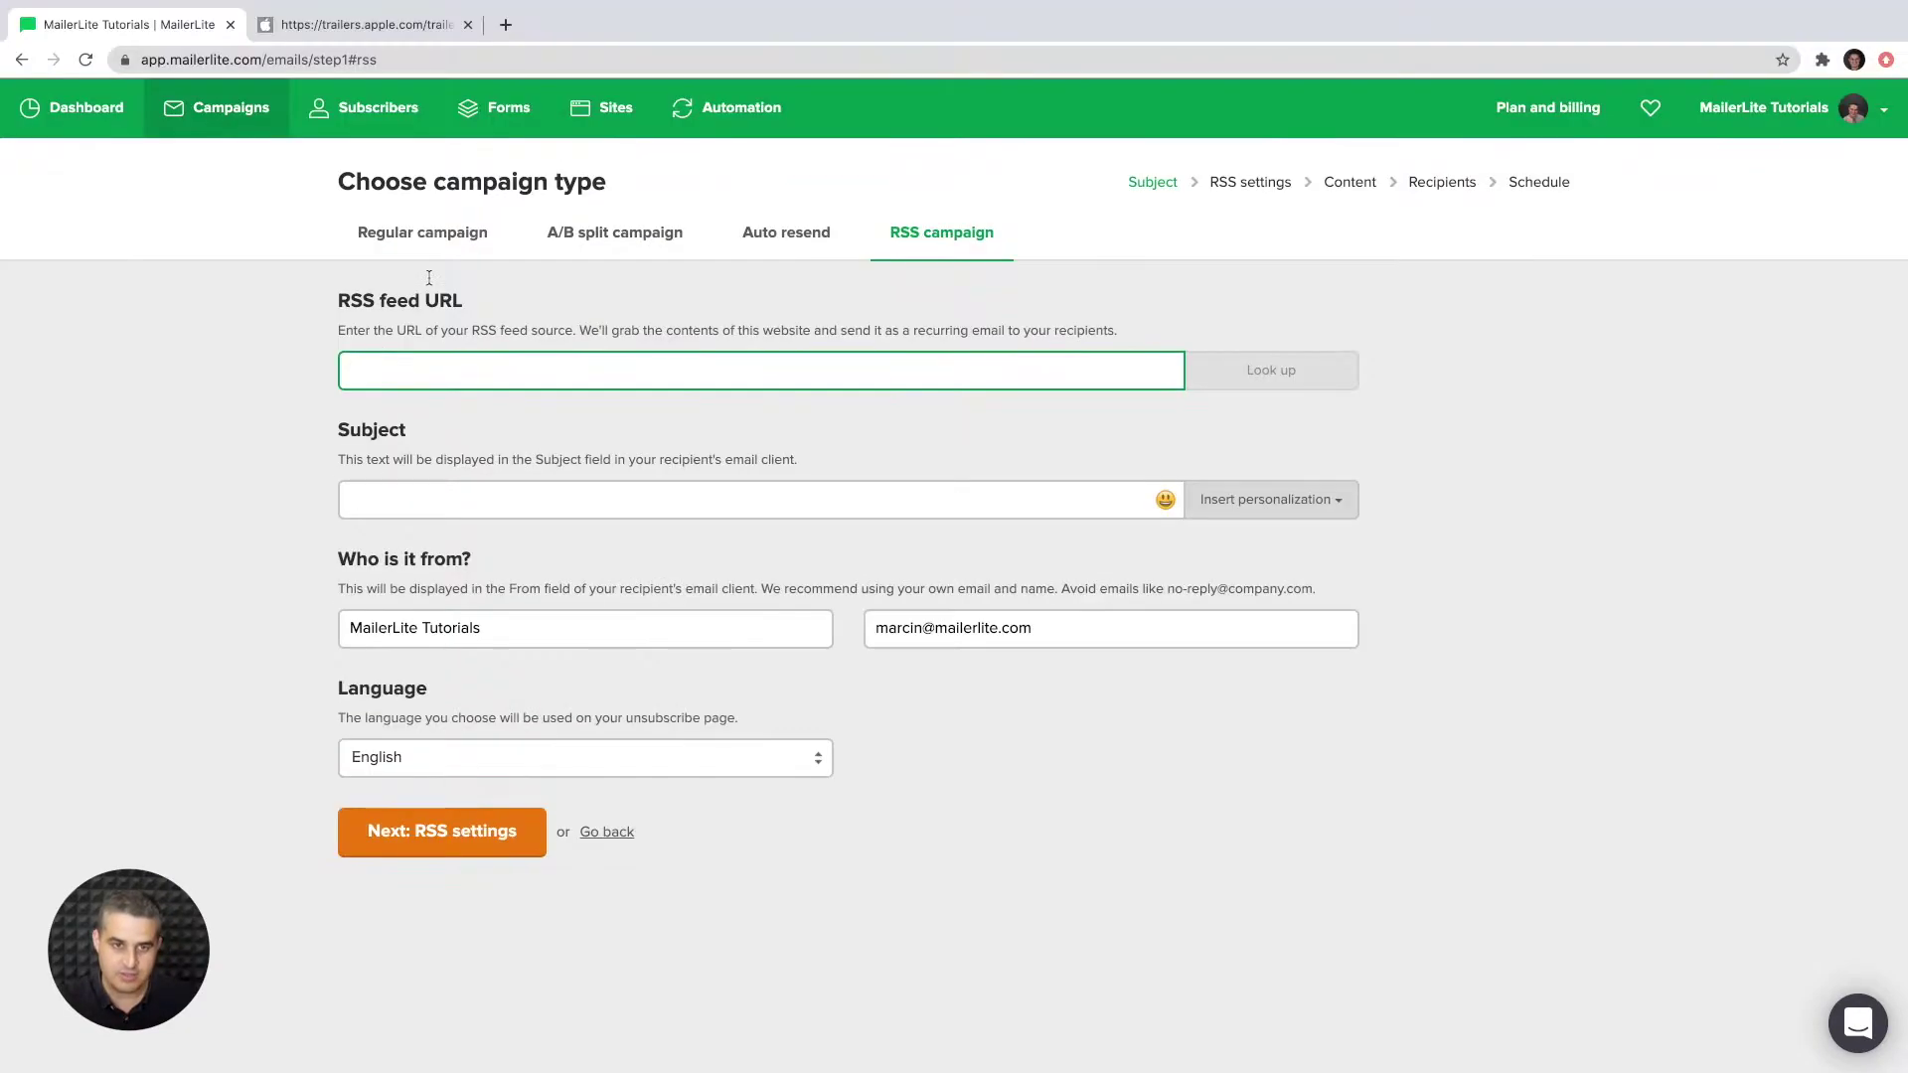
pyautogui.click(360, 26)
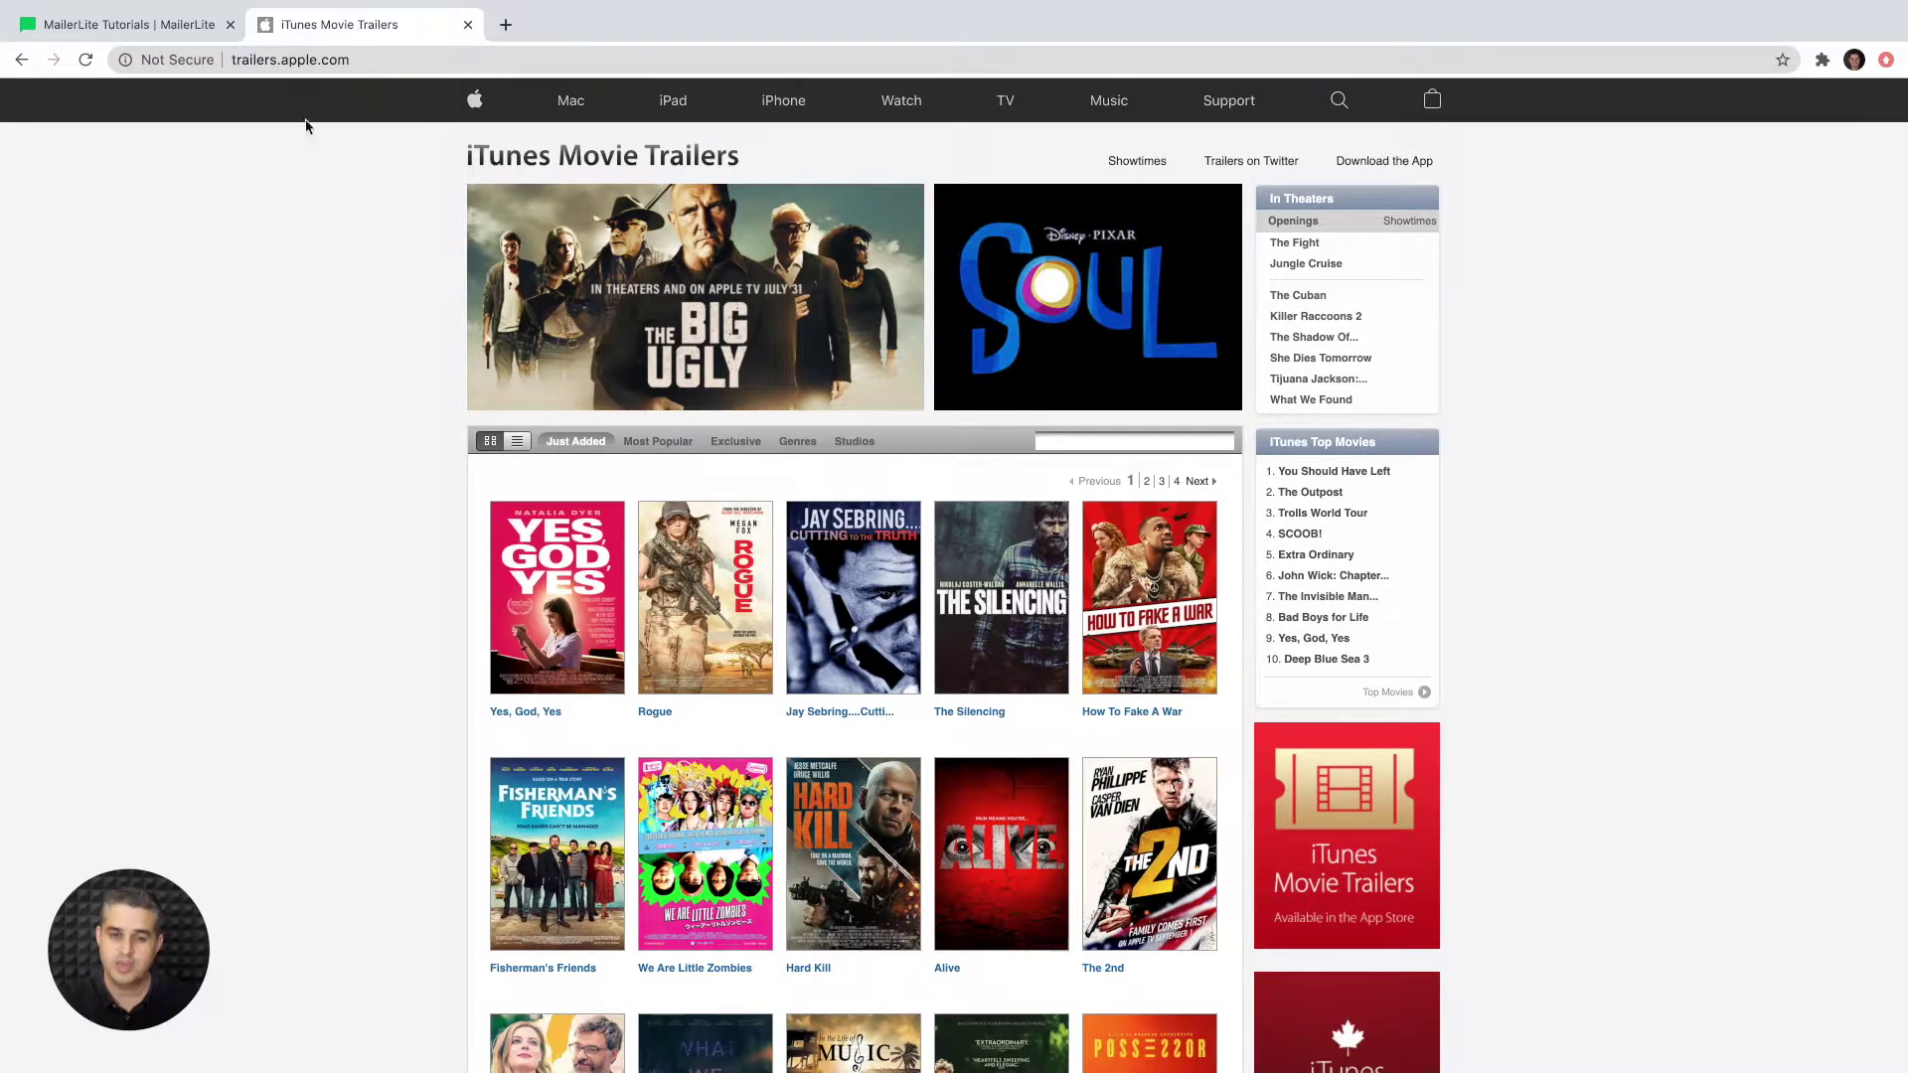
pyautogui.scroll(-2, 363, 292)
pyautogui.scroll(2, 363, 291)
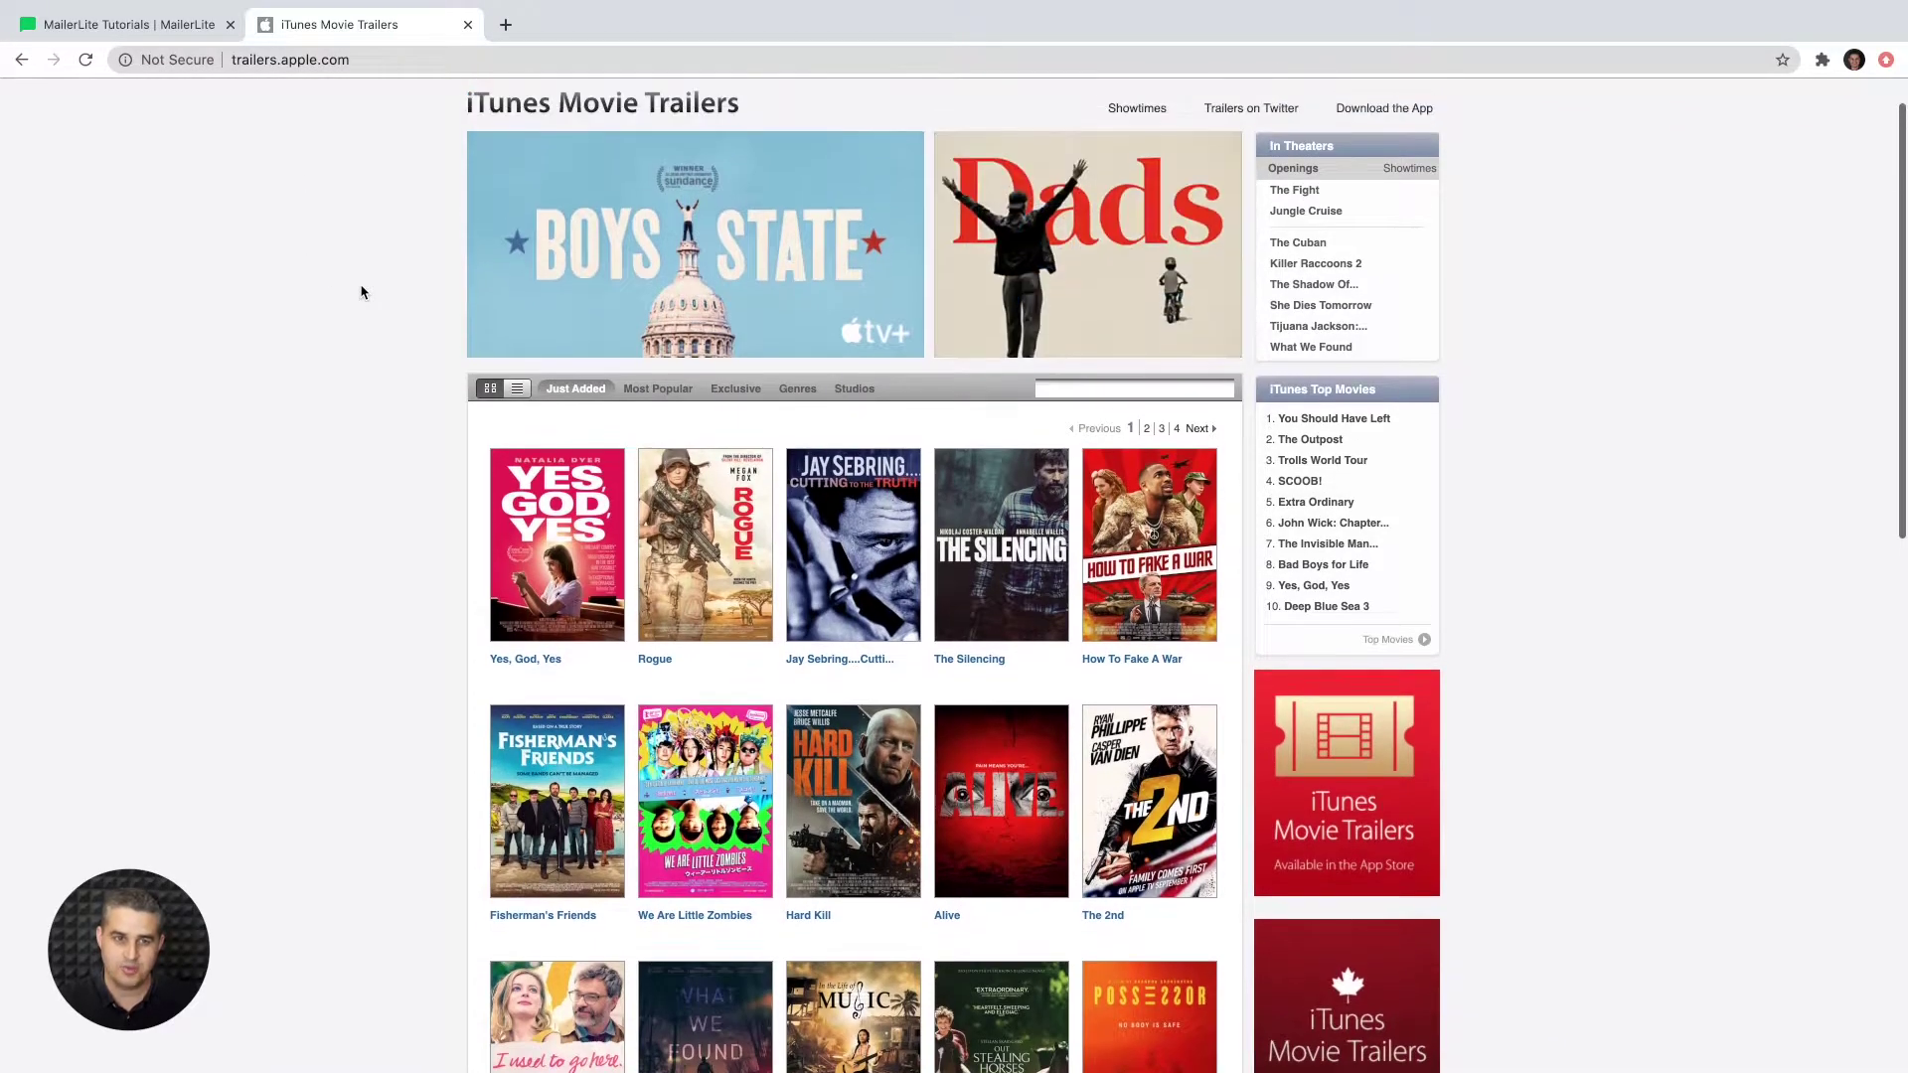
pyautogui.scroll(1, 338, 138)
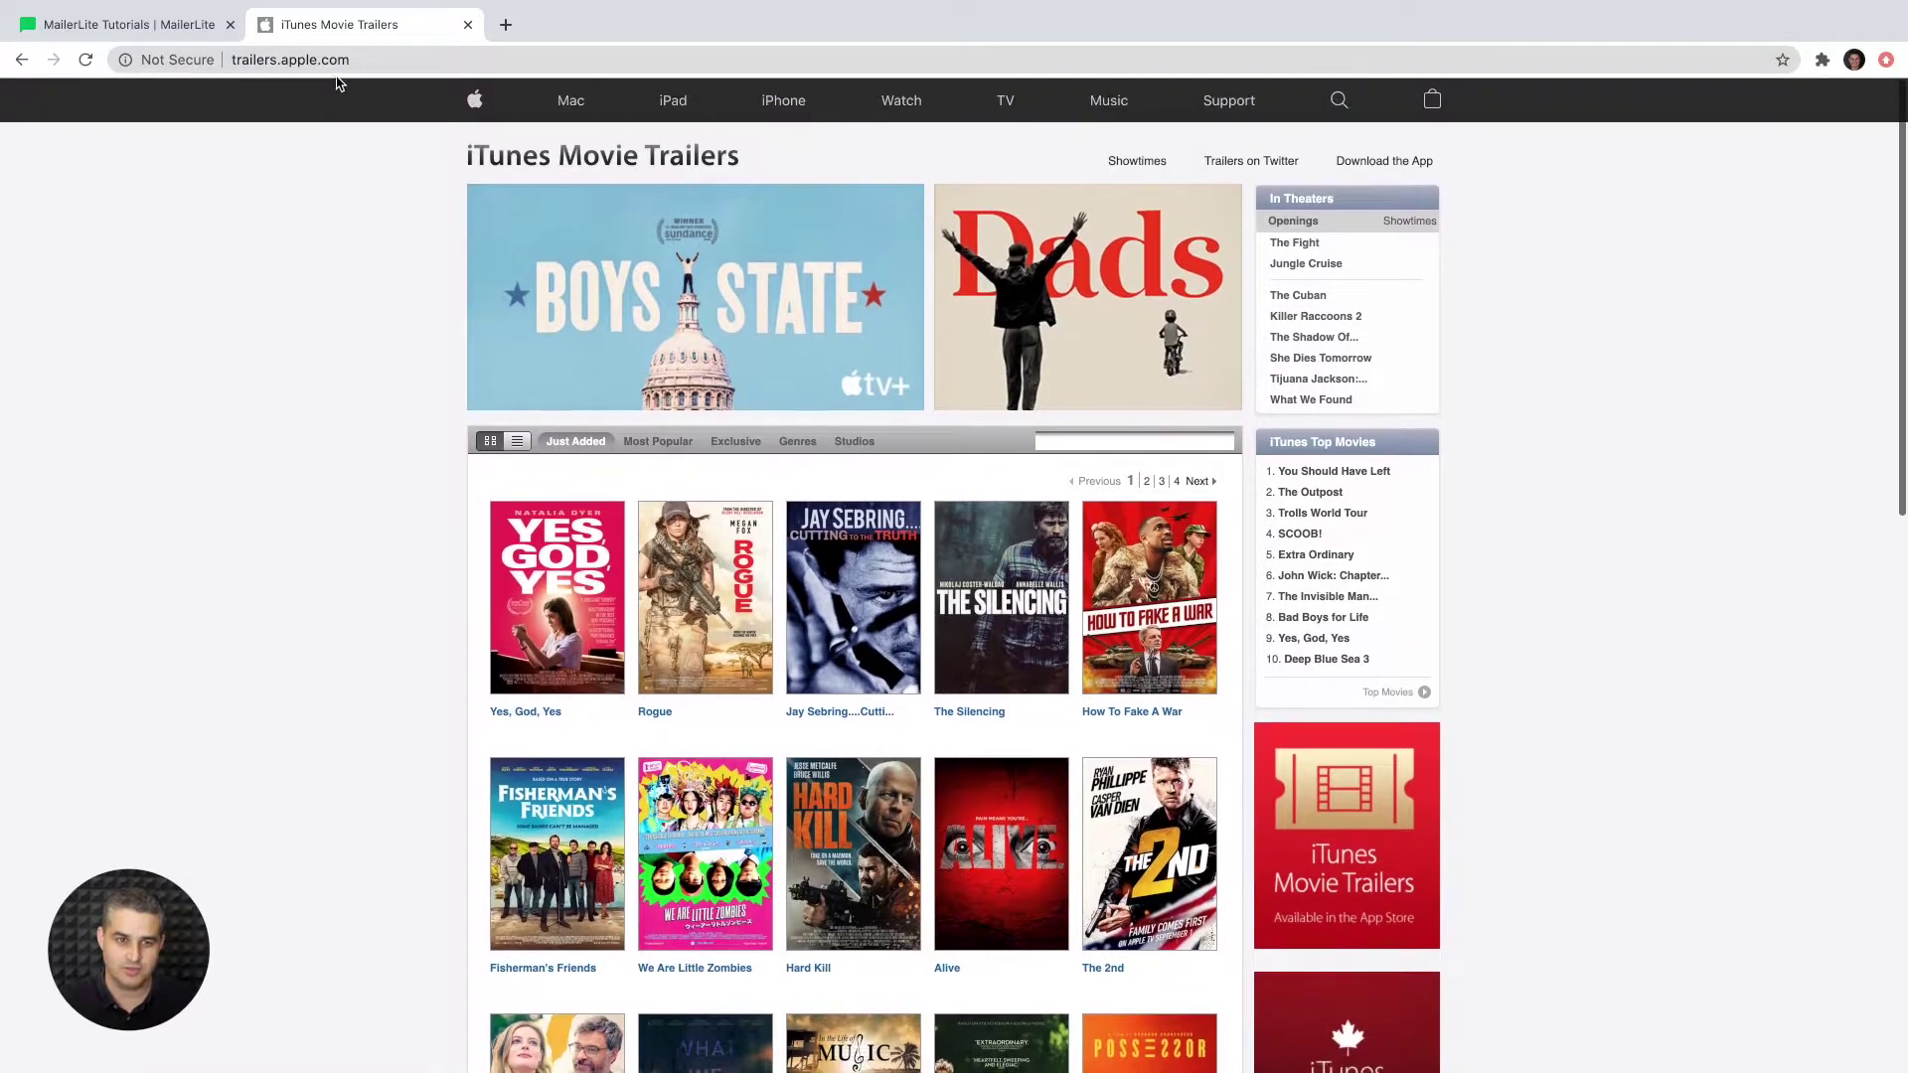
pyautogui.click(336, 61)
pyautogui.hotkey('ctrl', 'c')
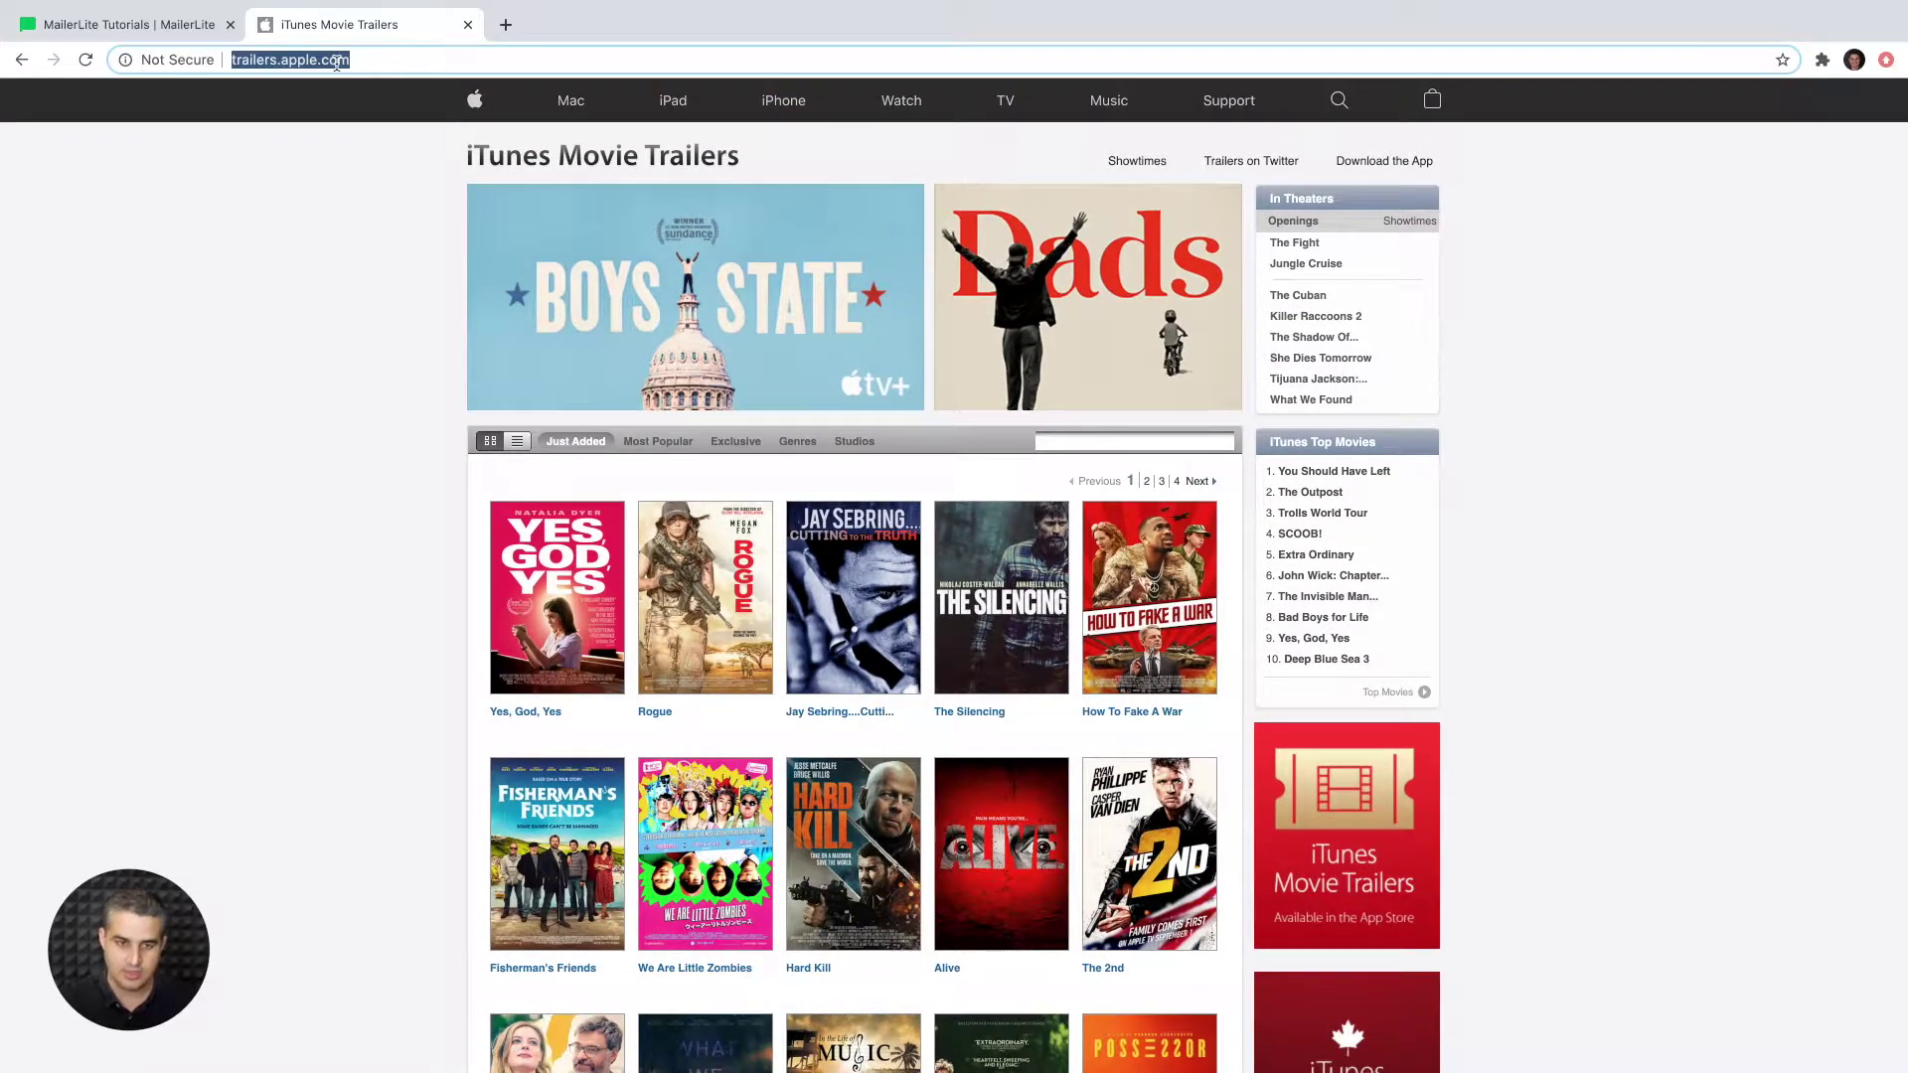
pyautogui.hotkey('ctrl', 'shift', 'Tab')
pyautogui.hotkey('ctrl', 'v')
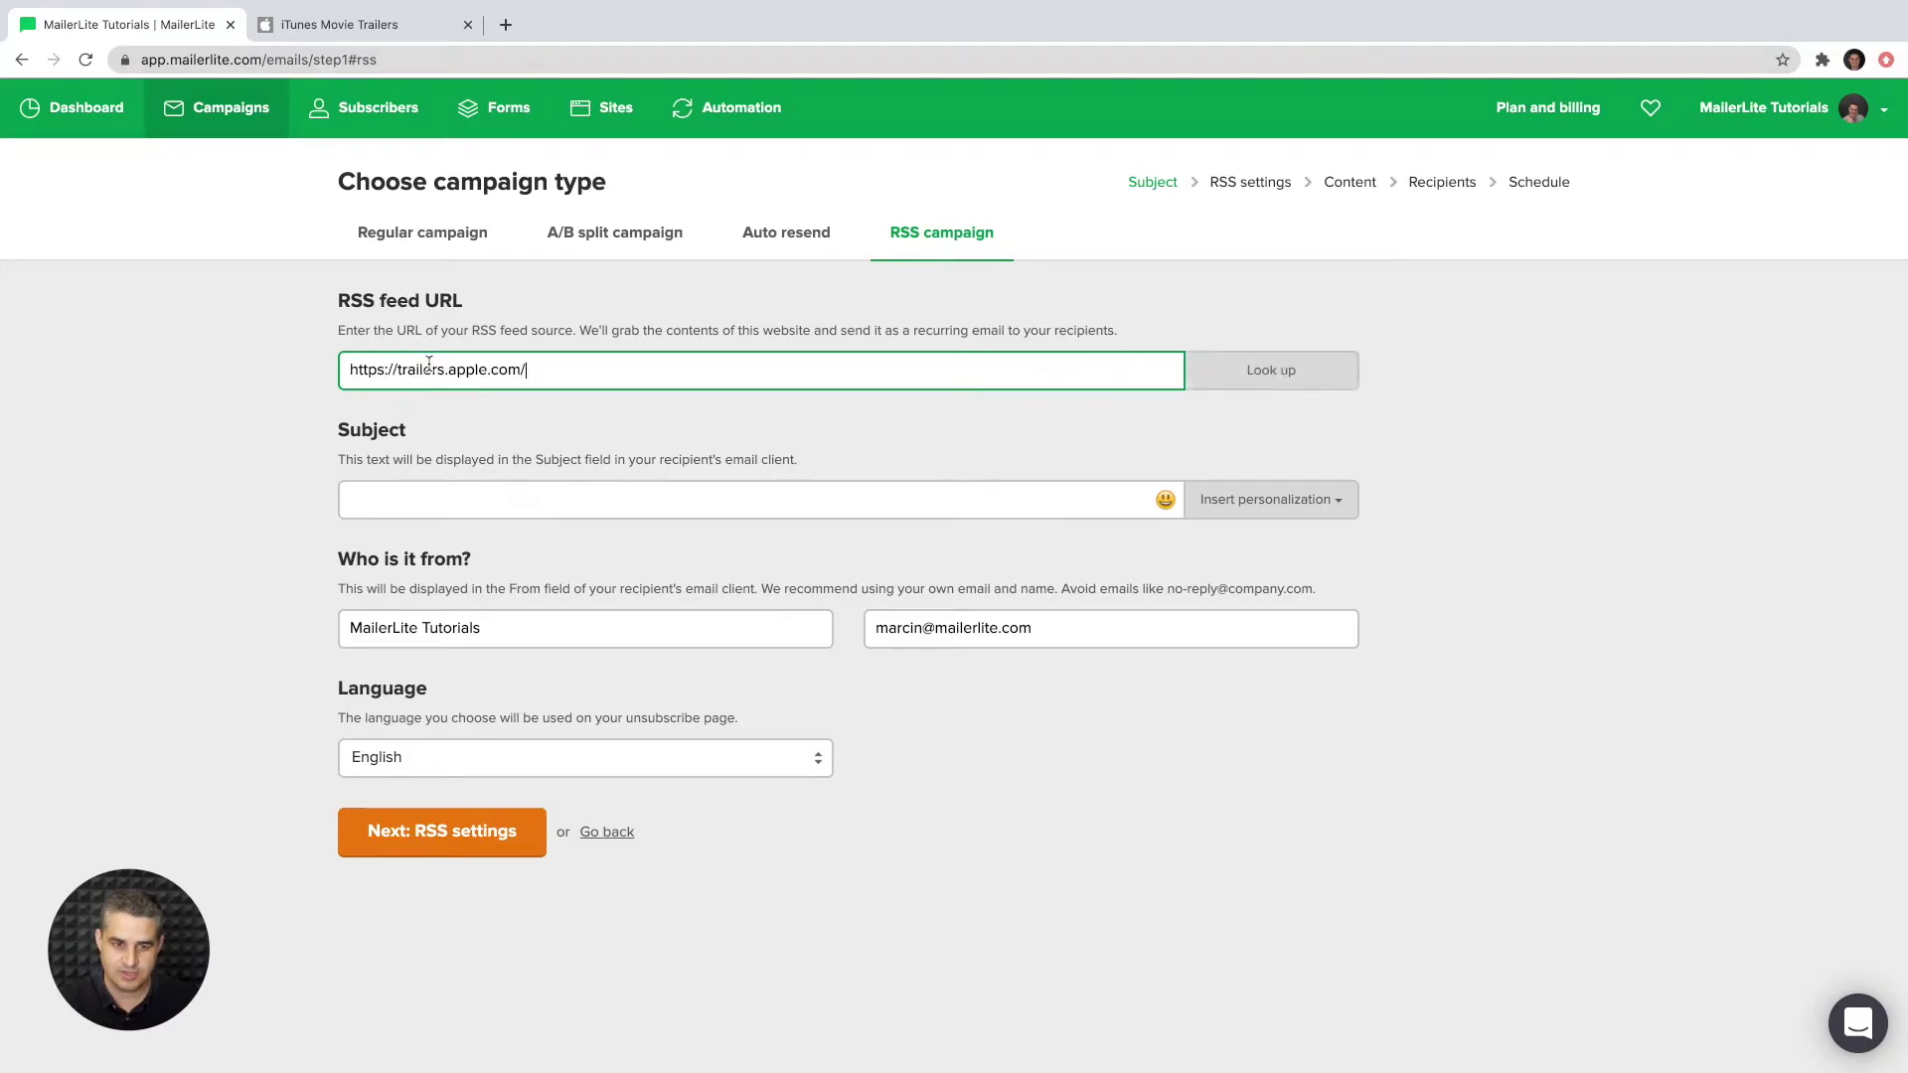
pyautogui.write('rss')
pyautogui.click(1287, 376)
pyautogui.doubleClick(541, 372)
pyautogui.write('feed')
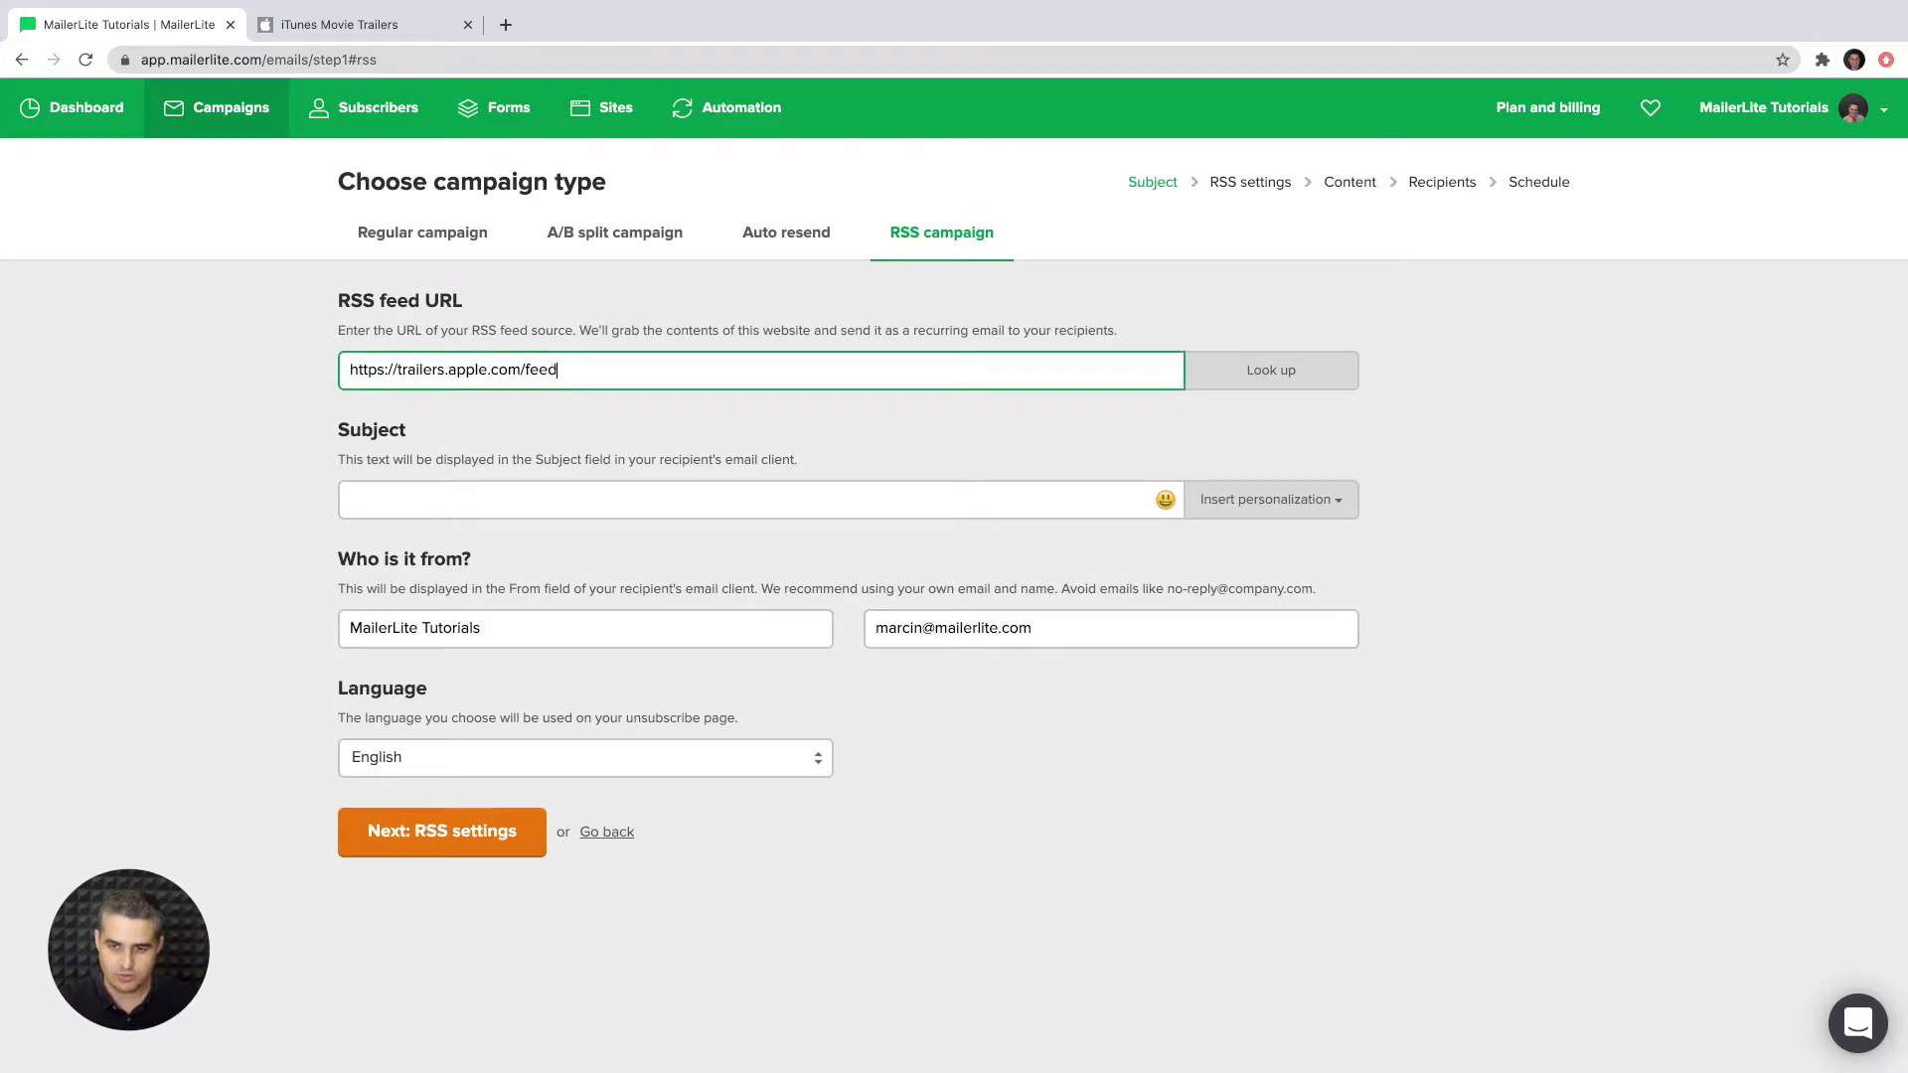
pyautogui.click(1296, 385)
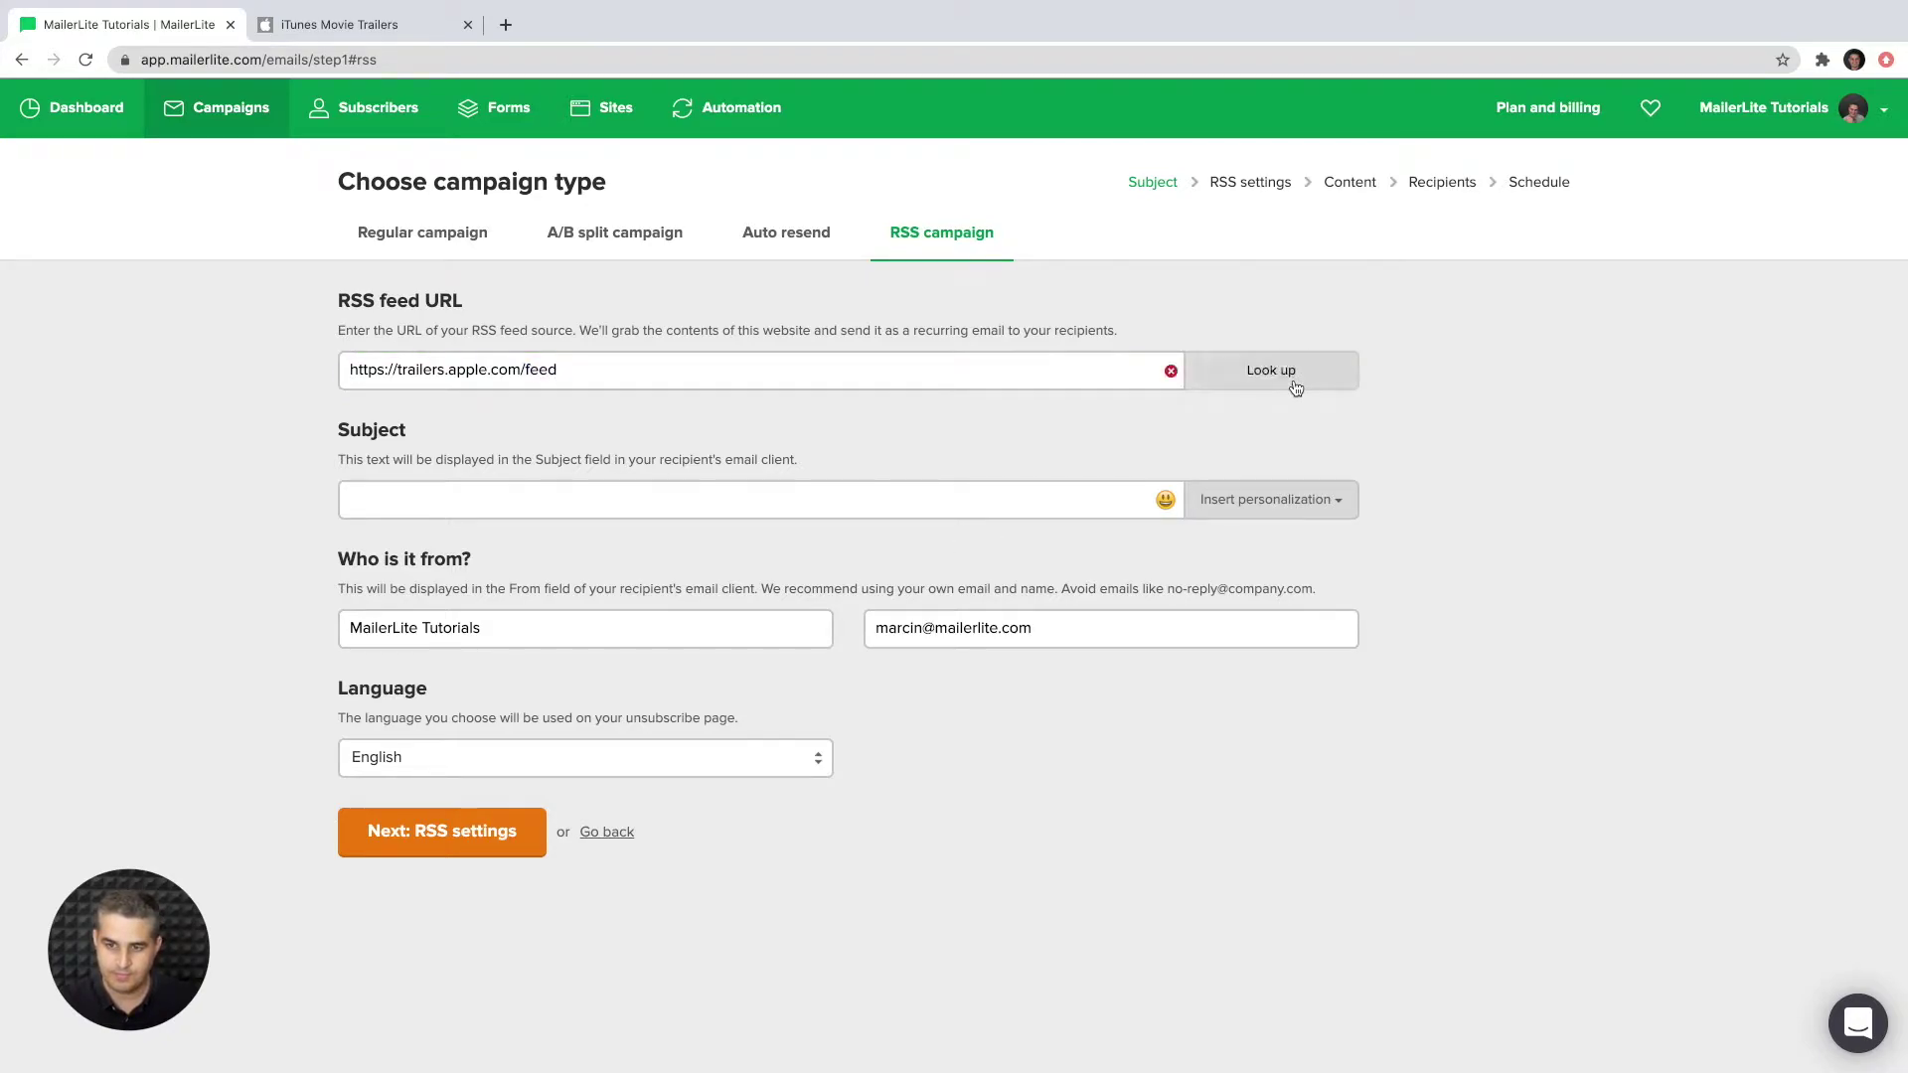
# - Open the RSS link in the footer of the iTunes Movie Trailers page and copy the feed's address
pyautogui.click(357, 24)
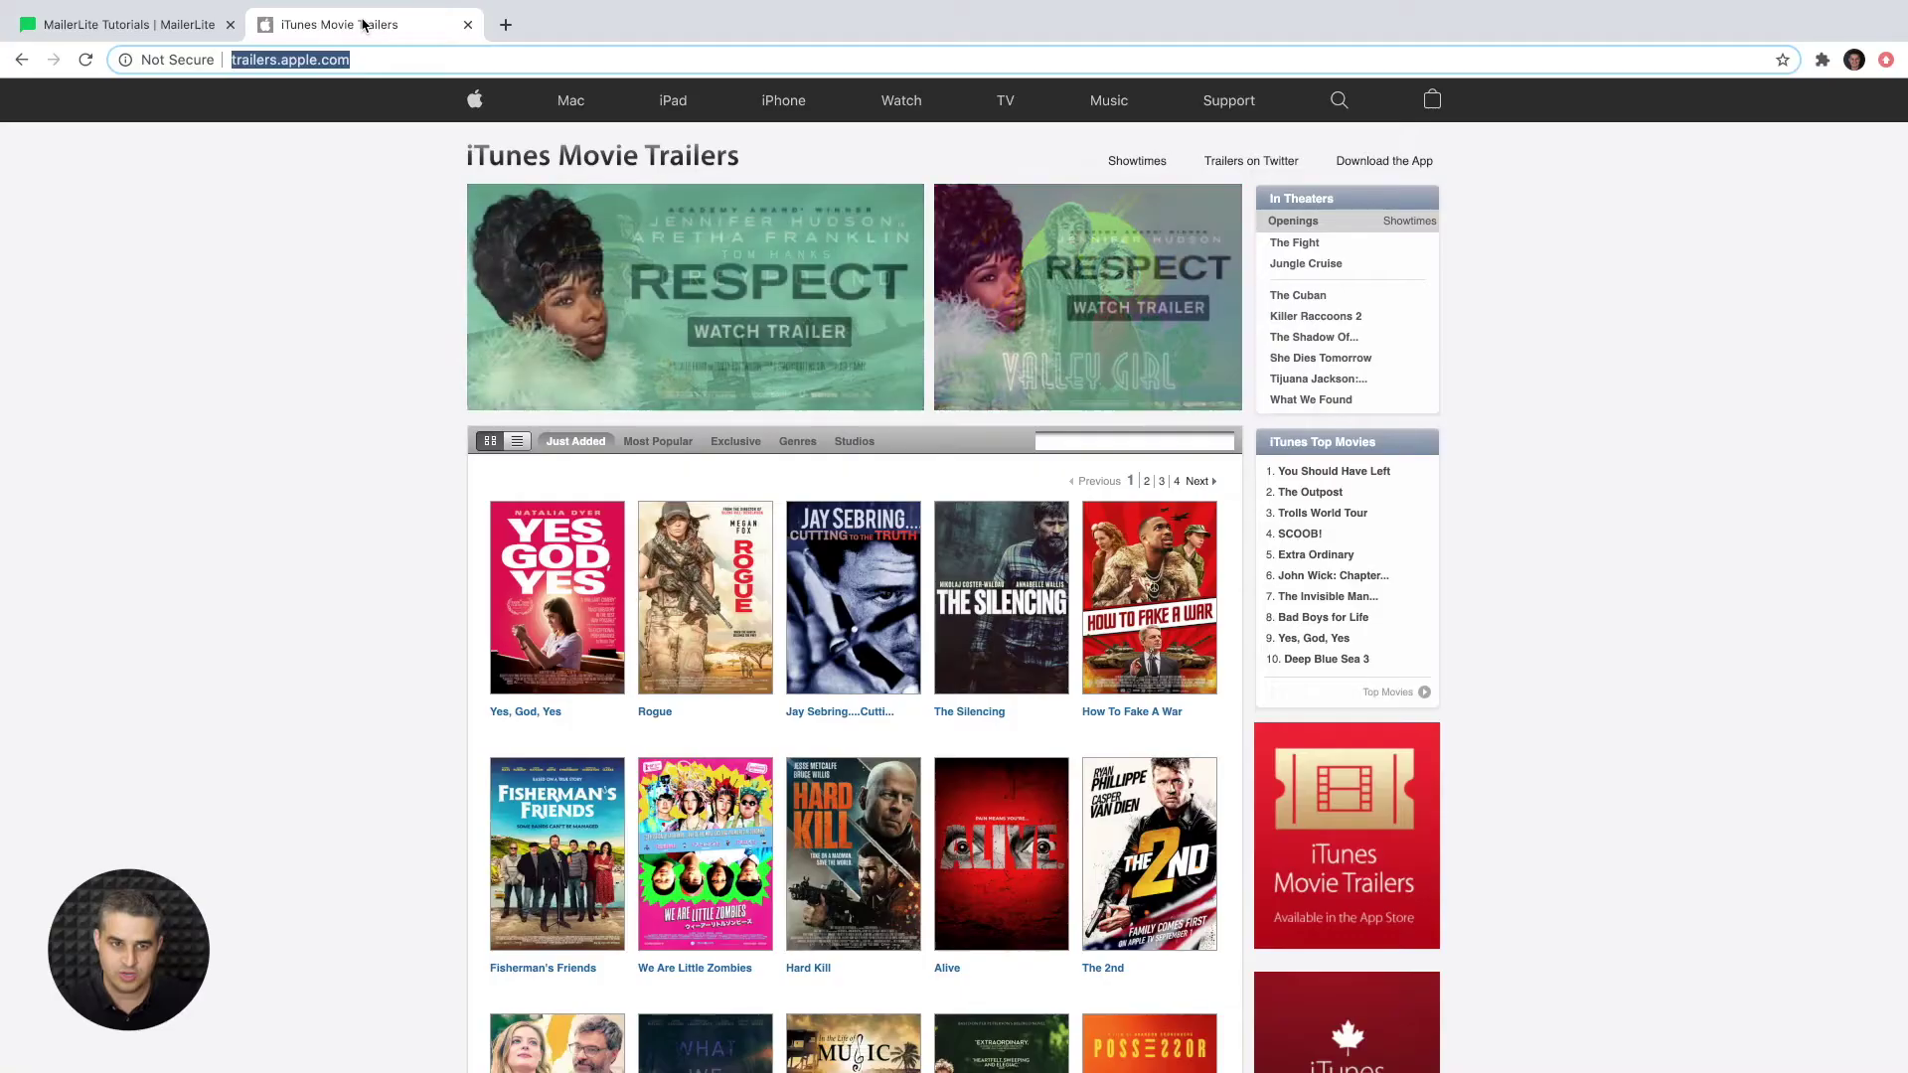
pyautogui.click(453, 170)
pyautogui.scroll(-6, 447, 174)
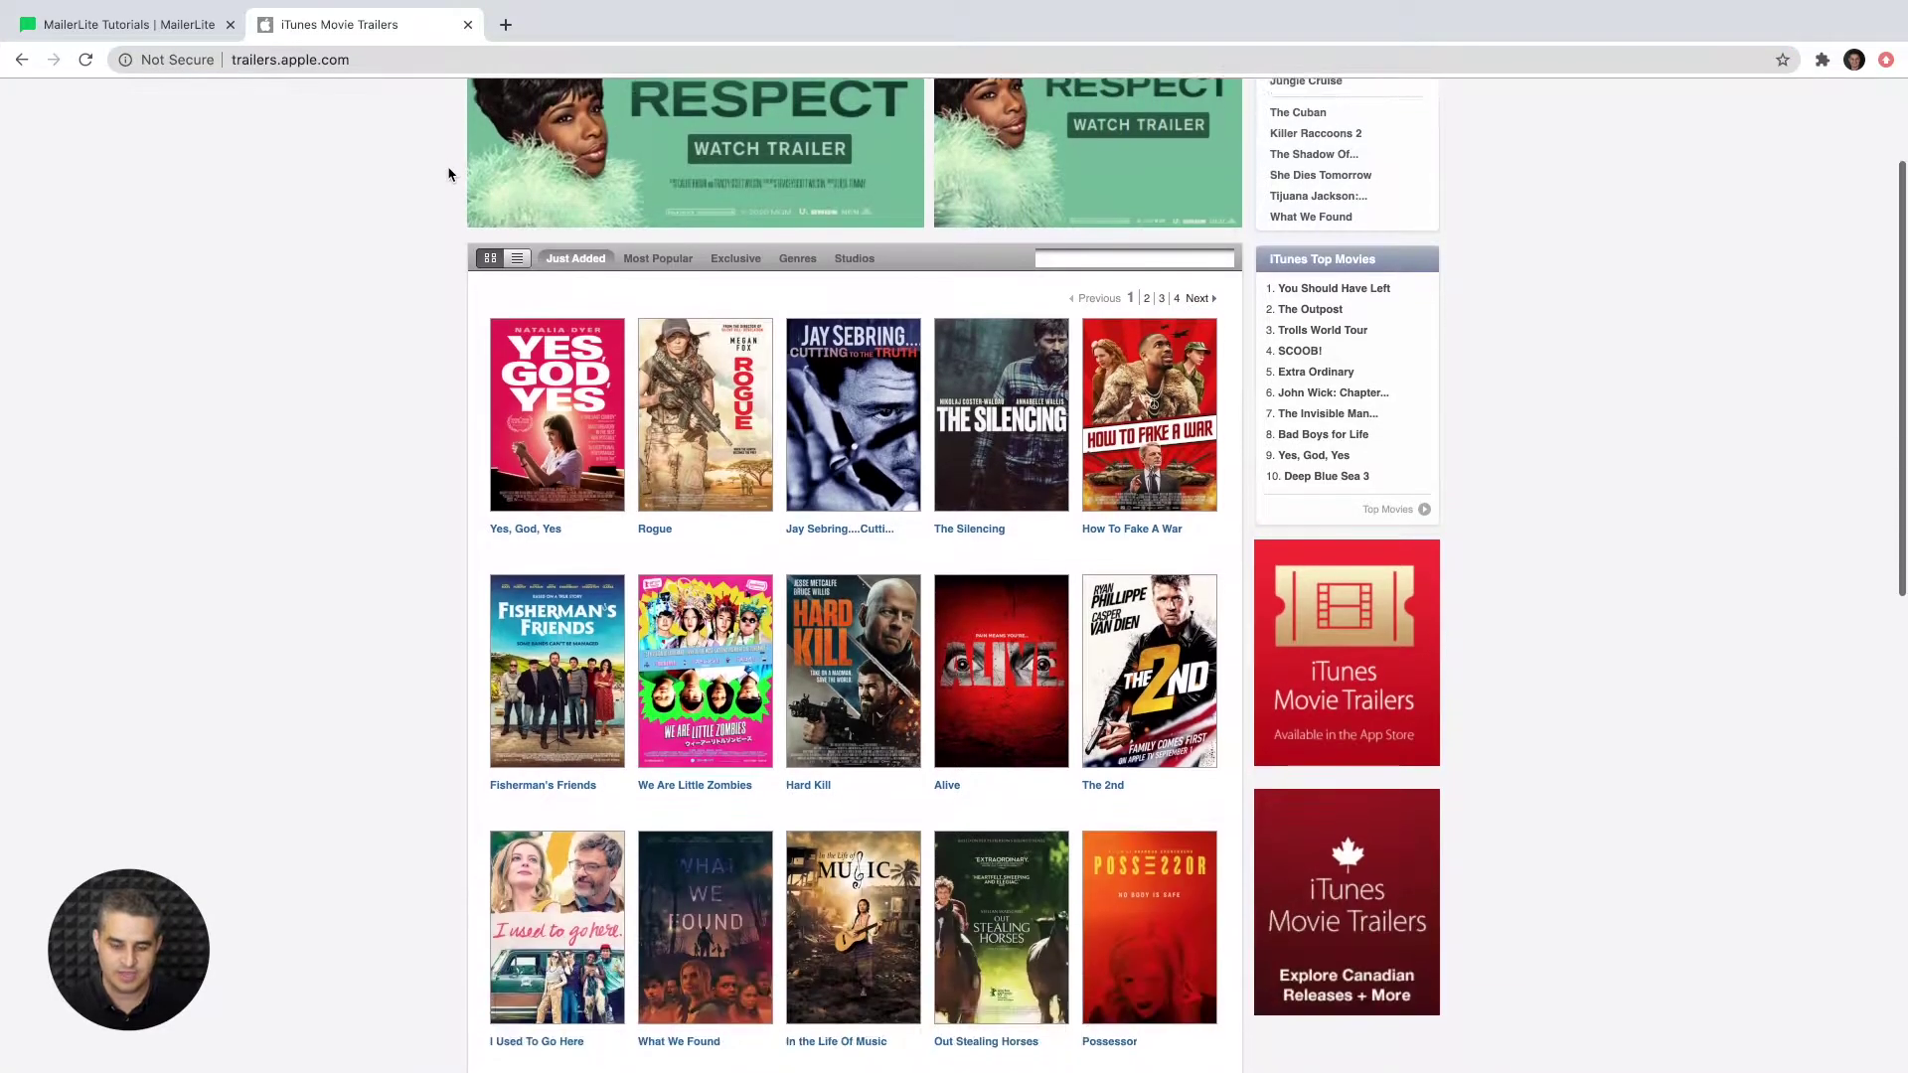
pyautogui.scroll(-7, 447, 174)
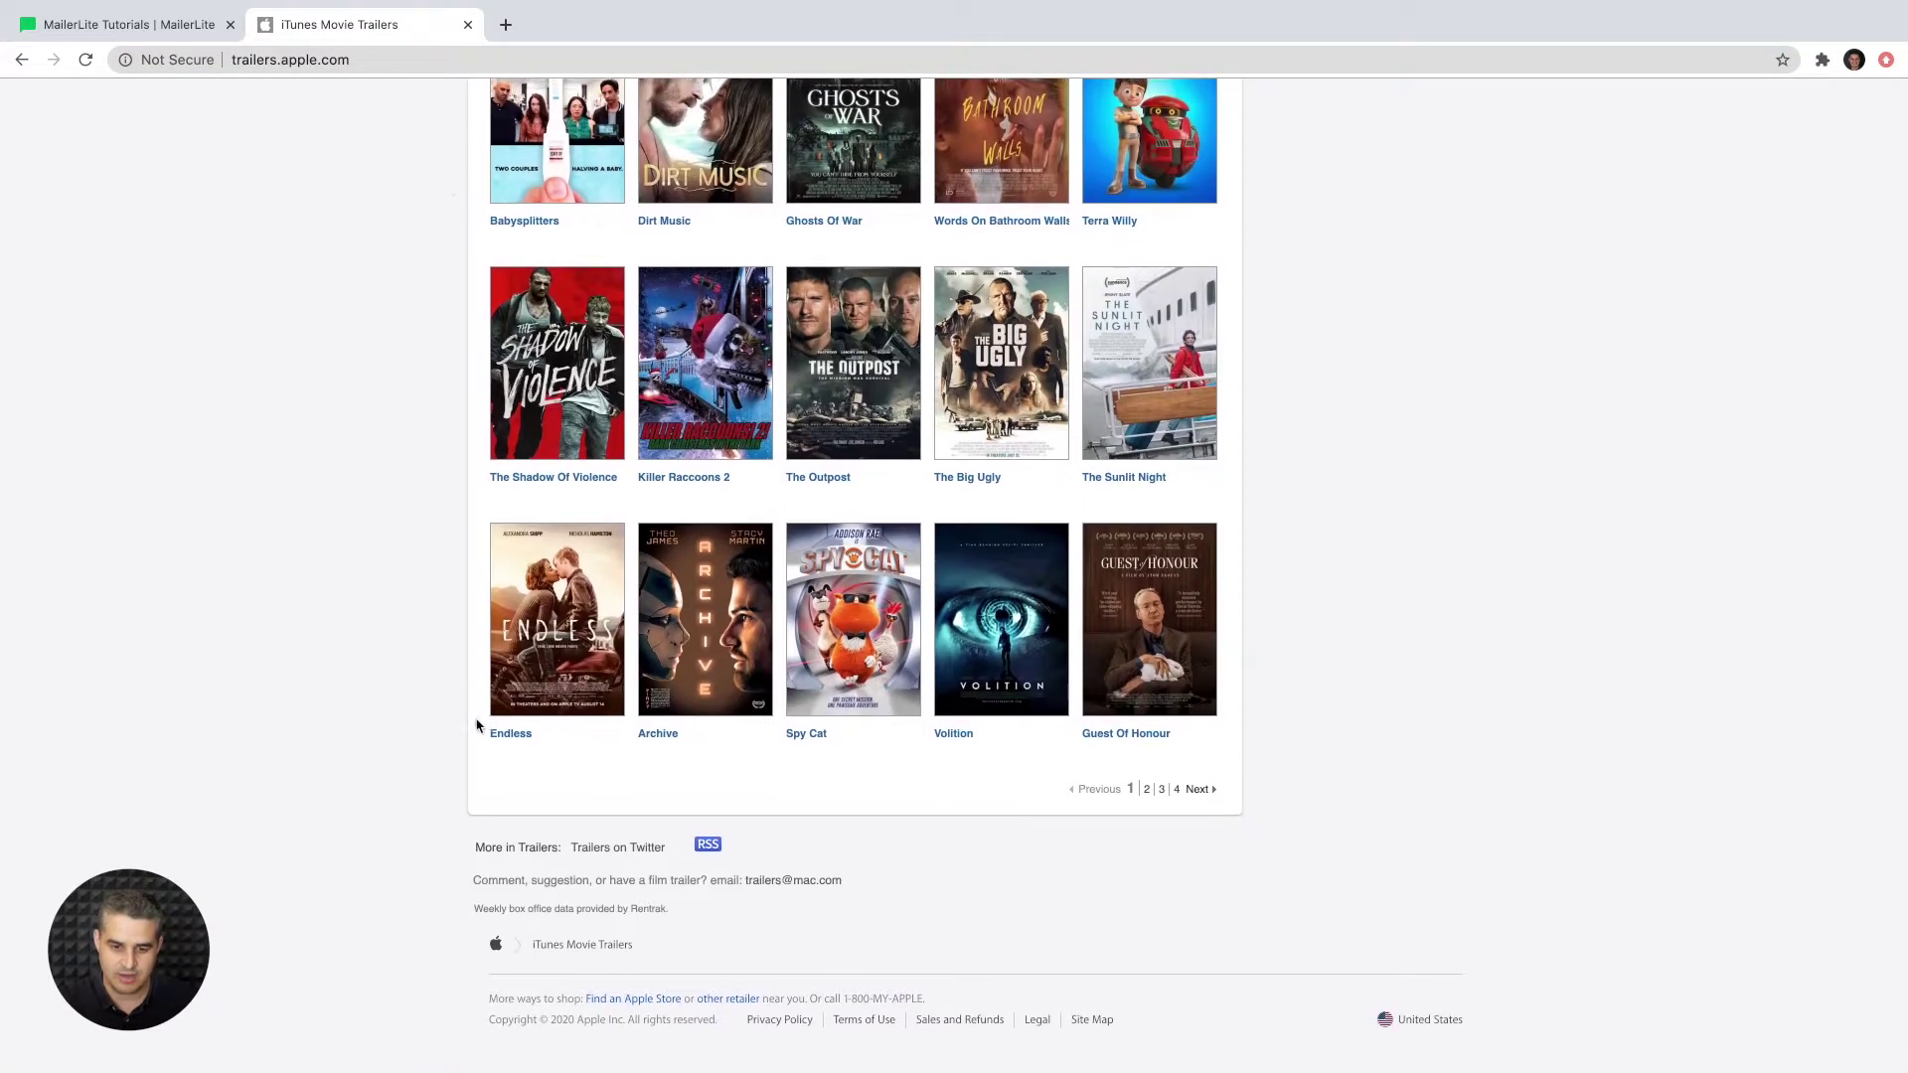
pyautogui.click(709, 847)
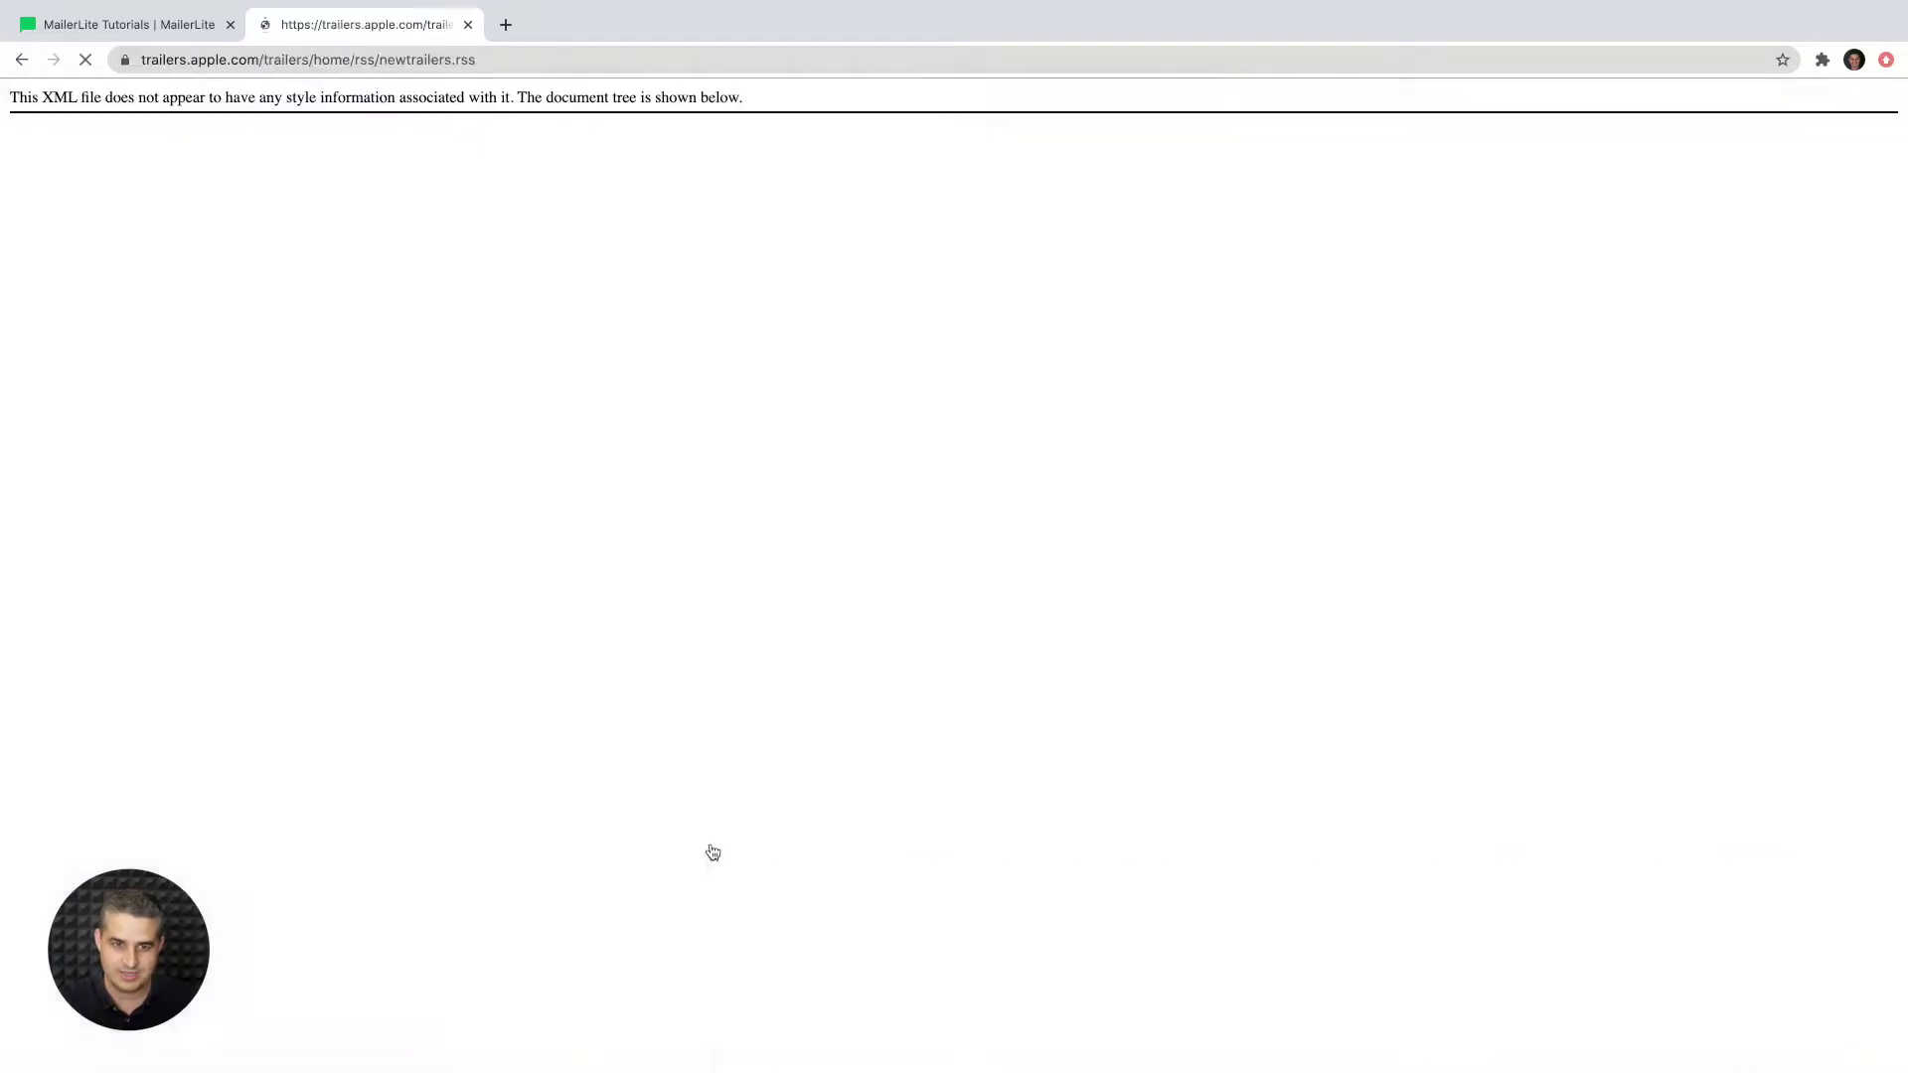
pyautogui.click(503, 61)
pyautogui.press('super+c')
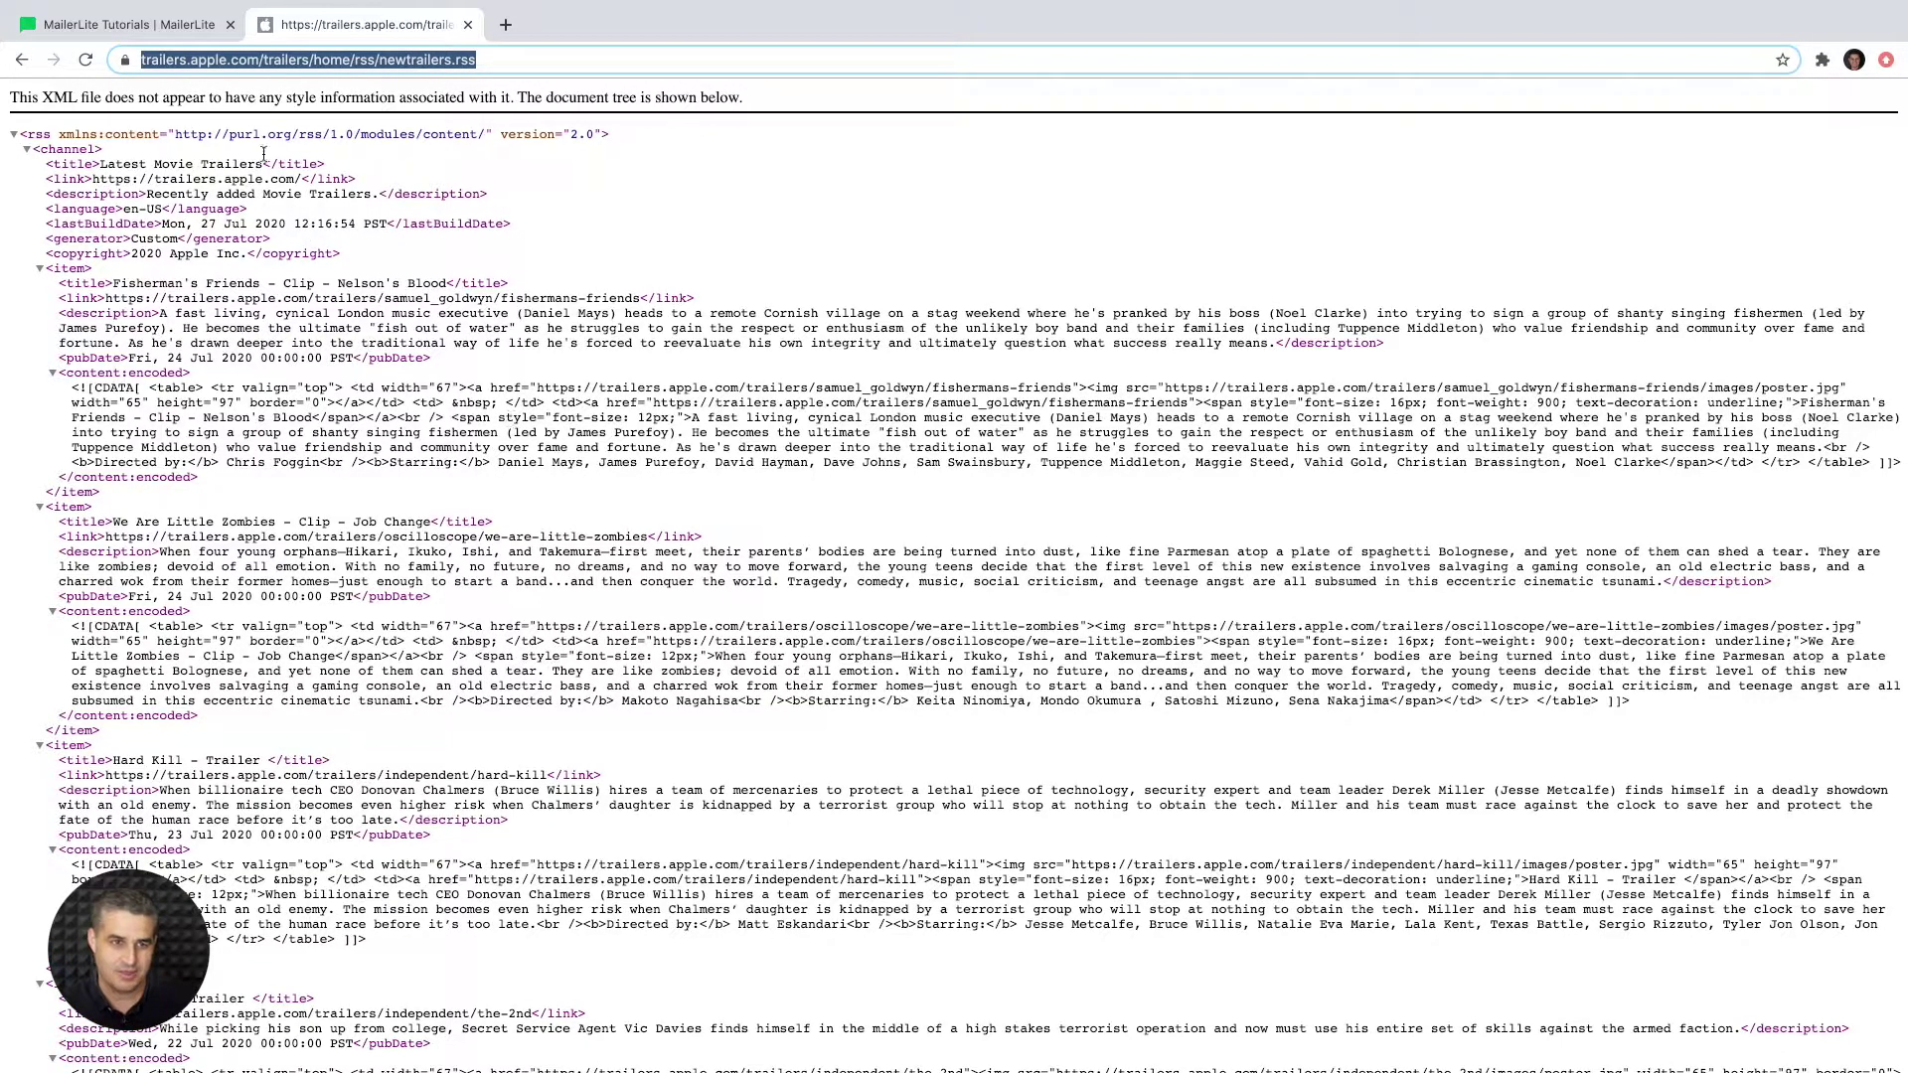
pyautogui.click(175, 31)
pyautogui.click(491, 379)
pyautogui.press('super+a')
pyautogui.press('super+v')
pyautogui.click(1242, 381)
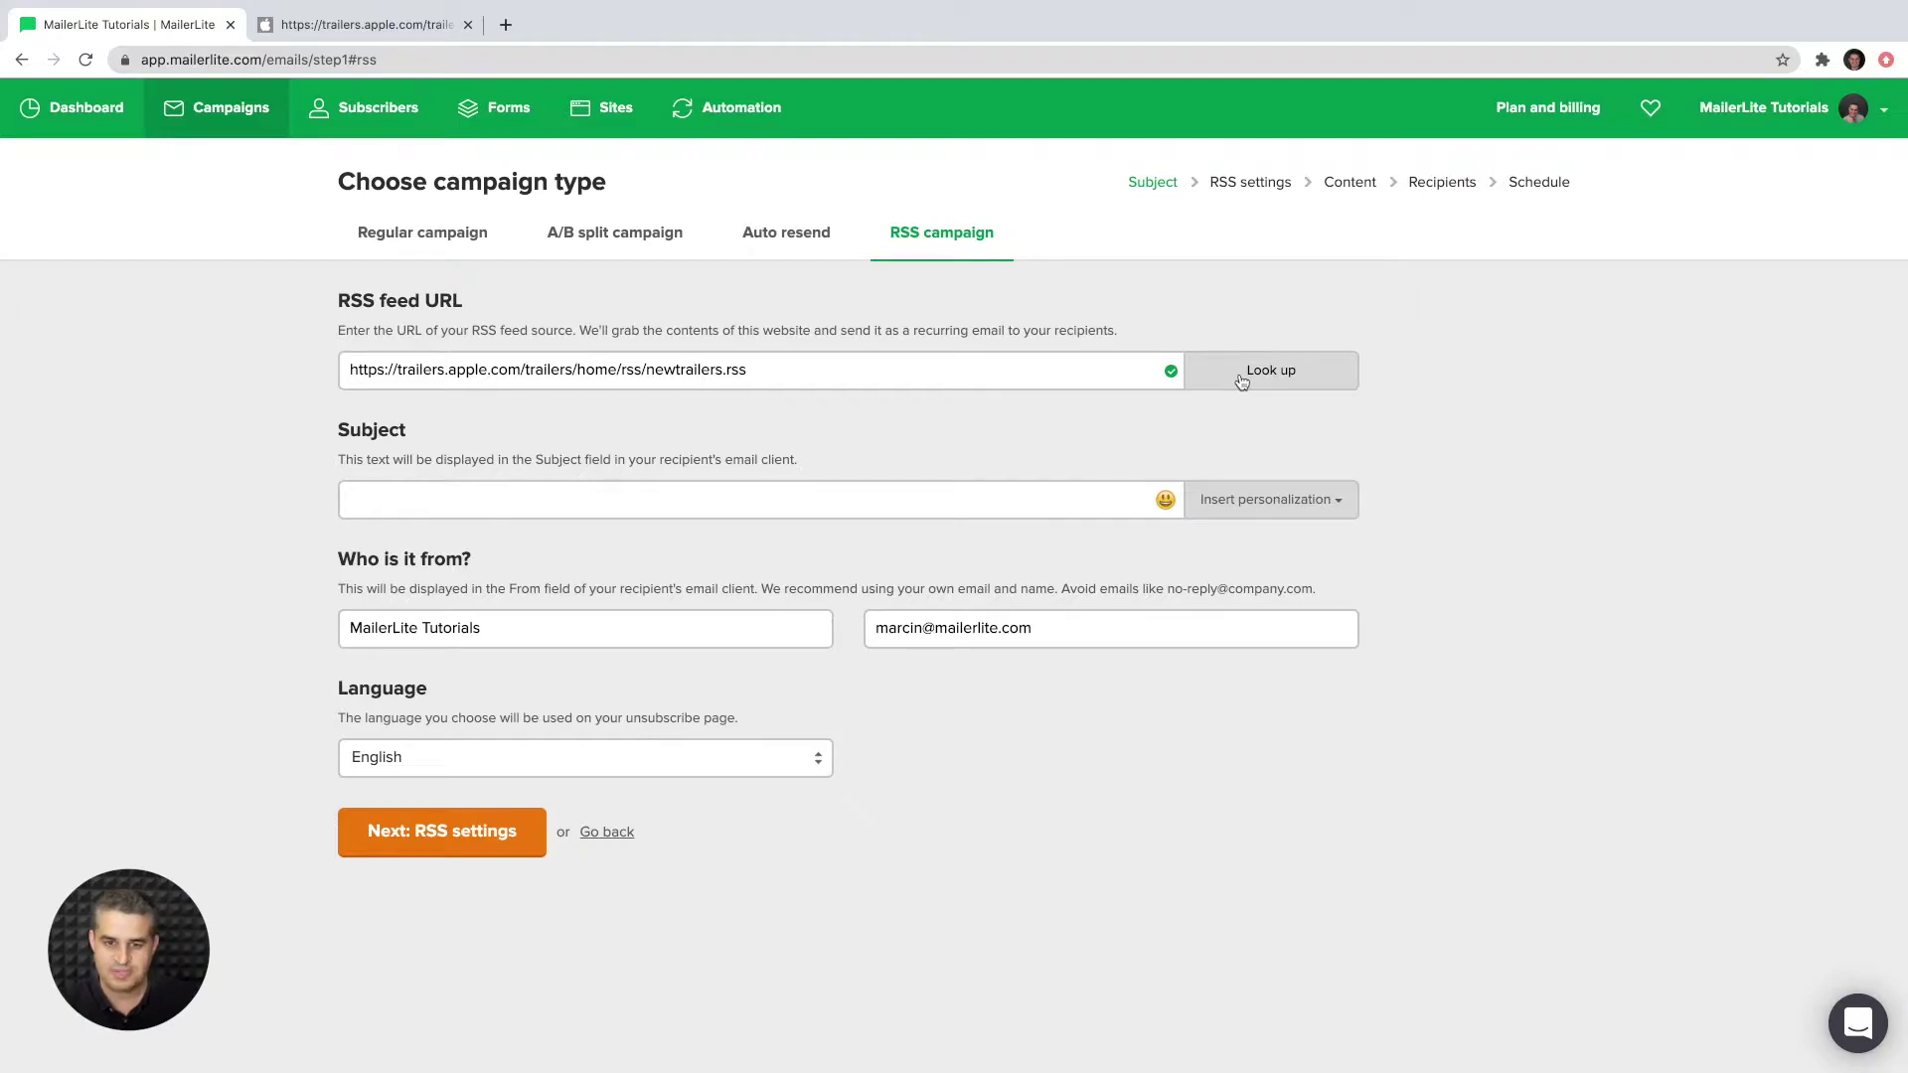
# - Set the RSS feed URL to wordpress.com/feed and look it up
pyautogui.press('super+shift+f')
pyautogui.click(797, 304)
pyautogui.press('super+a')
pyautogui.write('wordpress.com/feed')
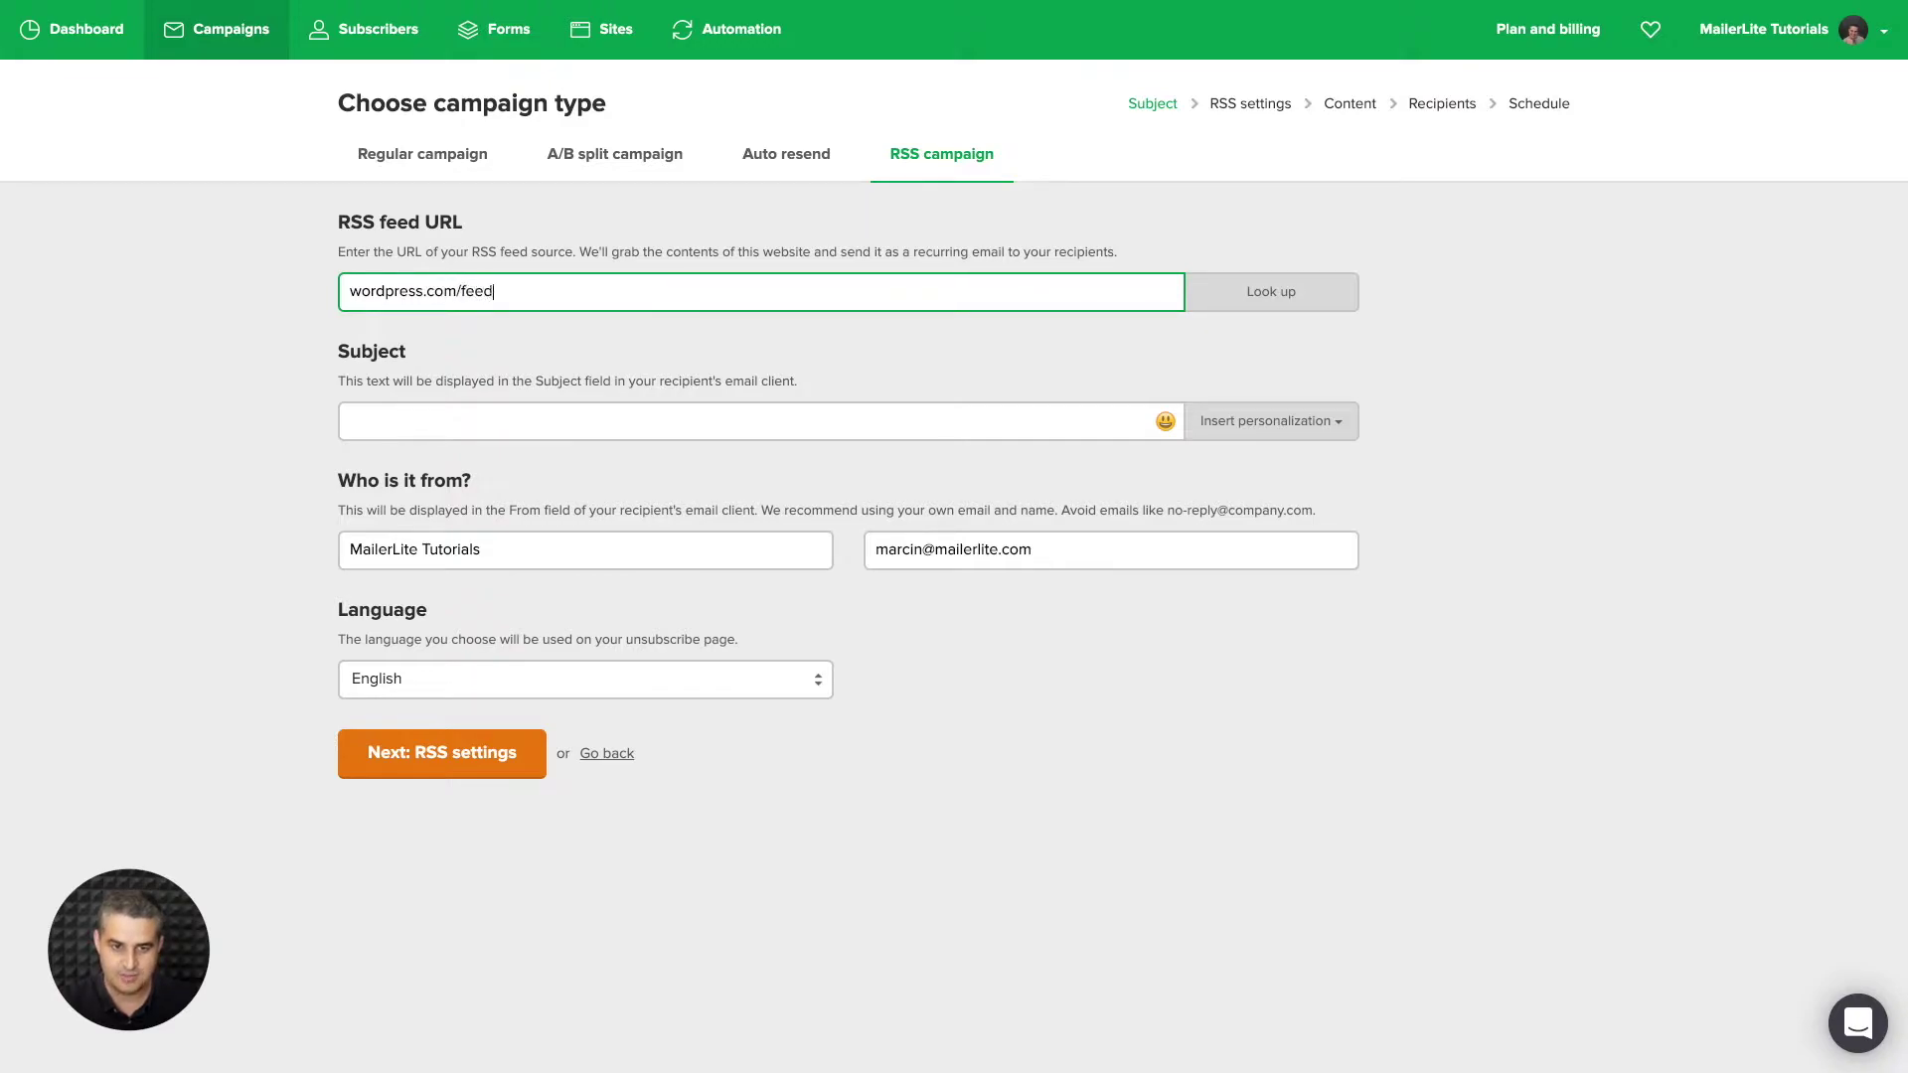
pyautogui.click(1256, 308)
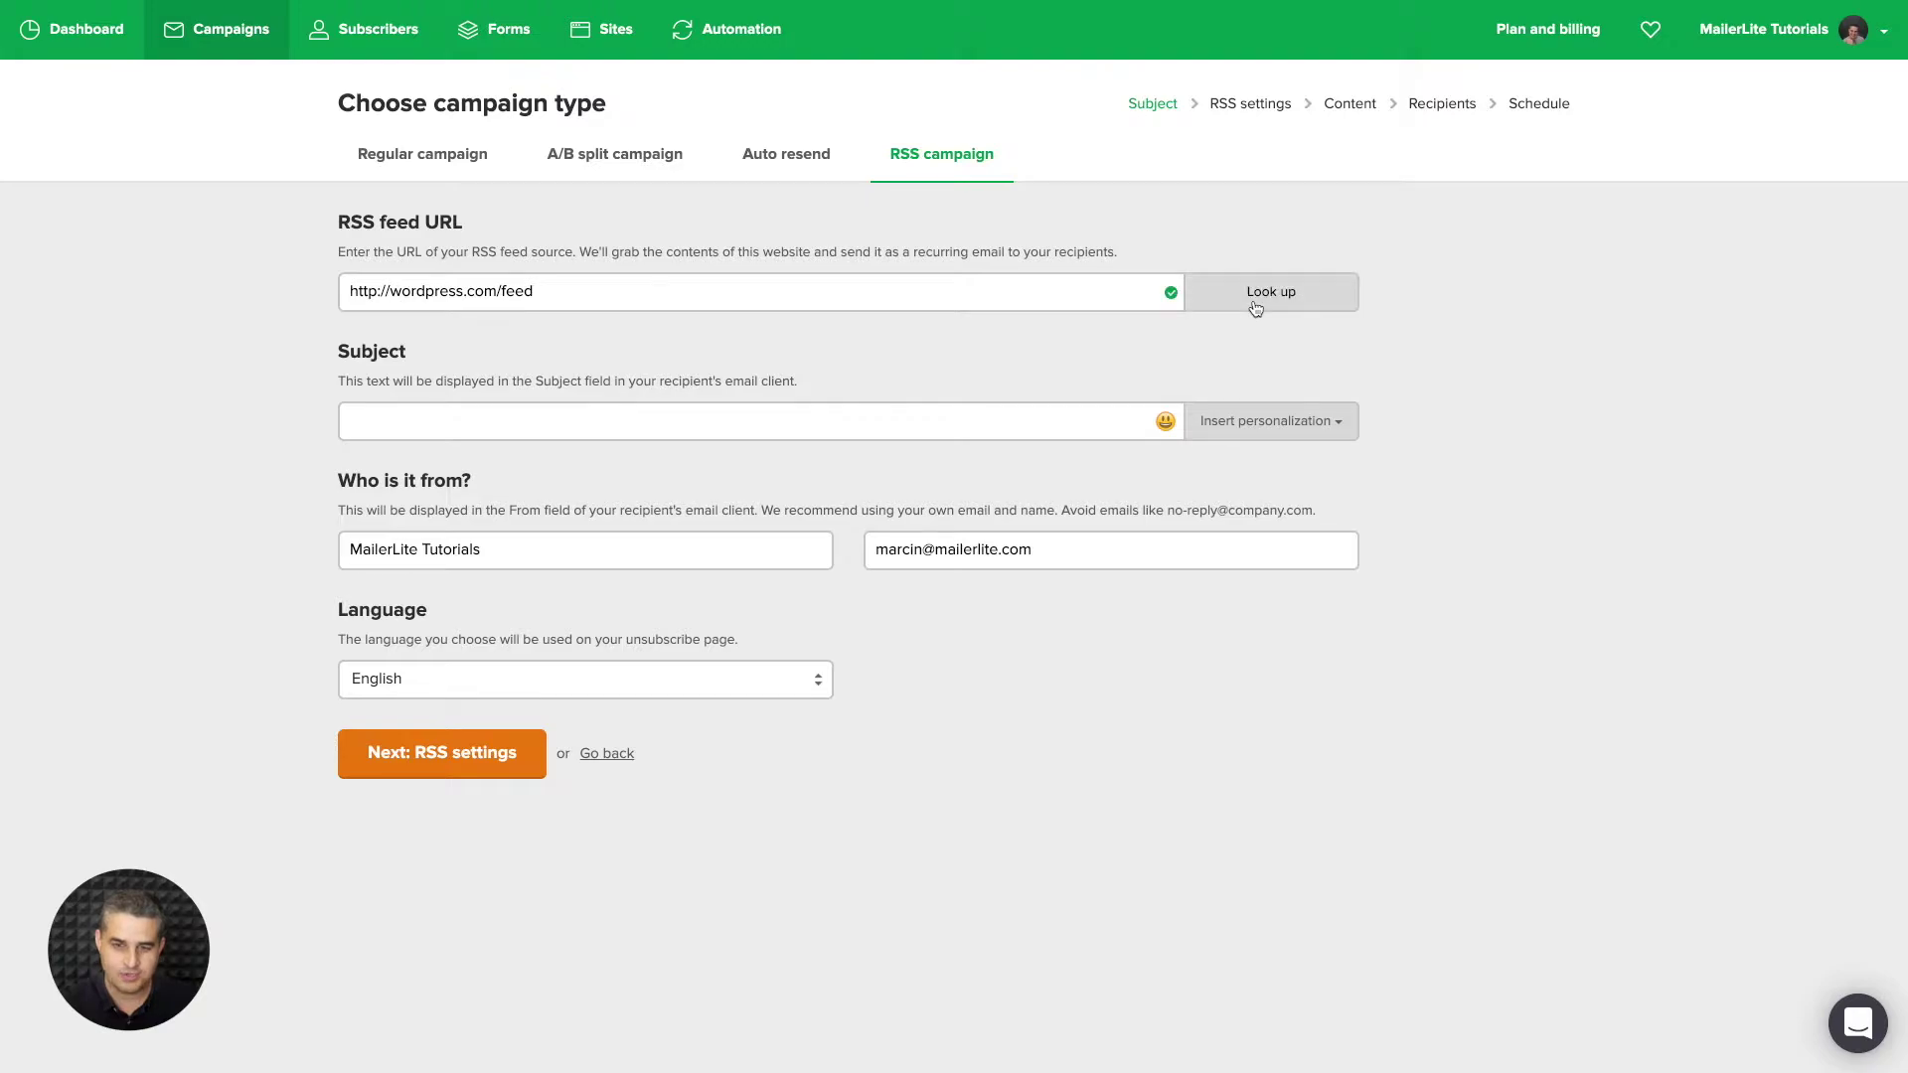
# - Enter "Weekly newsletter" as the campaign subject and continue to the RSS settings
pyautogui.click(574, 412)
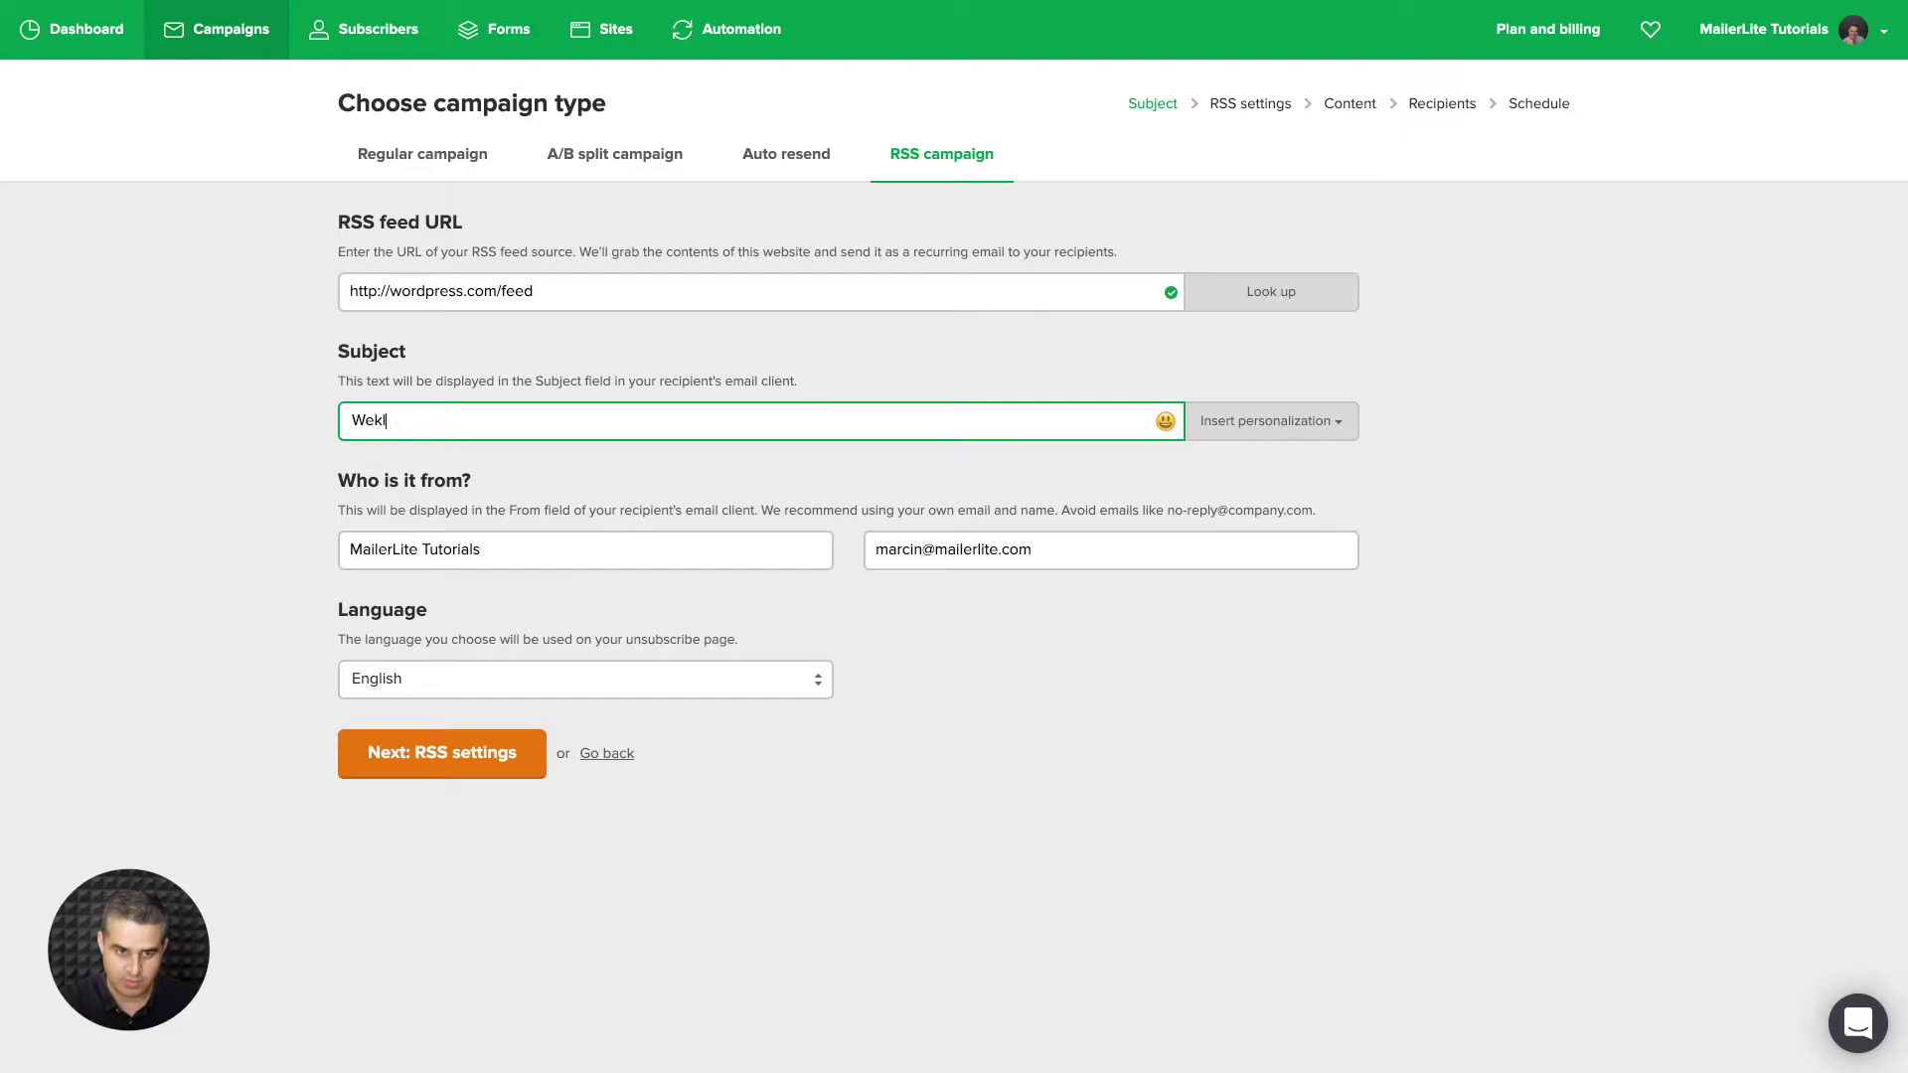
pyautogui.hotkey('ctrl', 'a')
pyautogui.press('BackSpace')
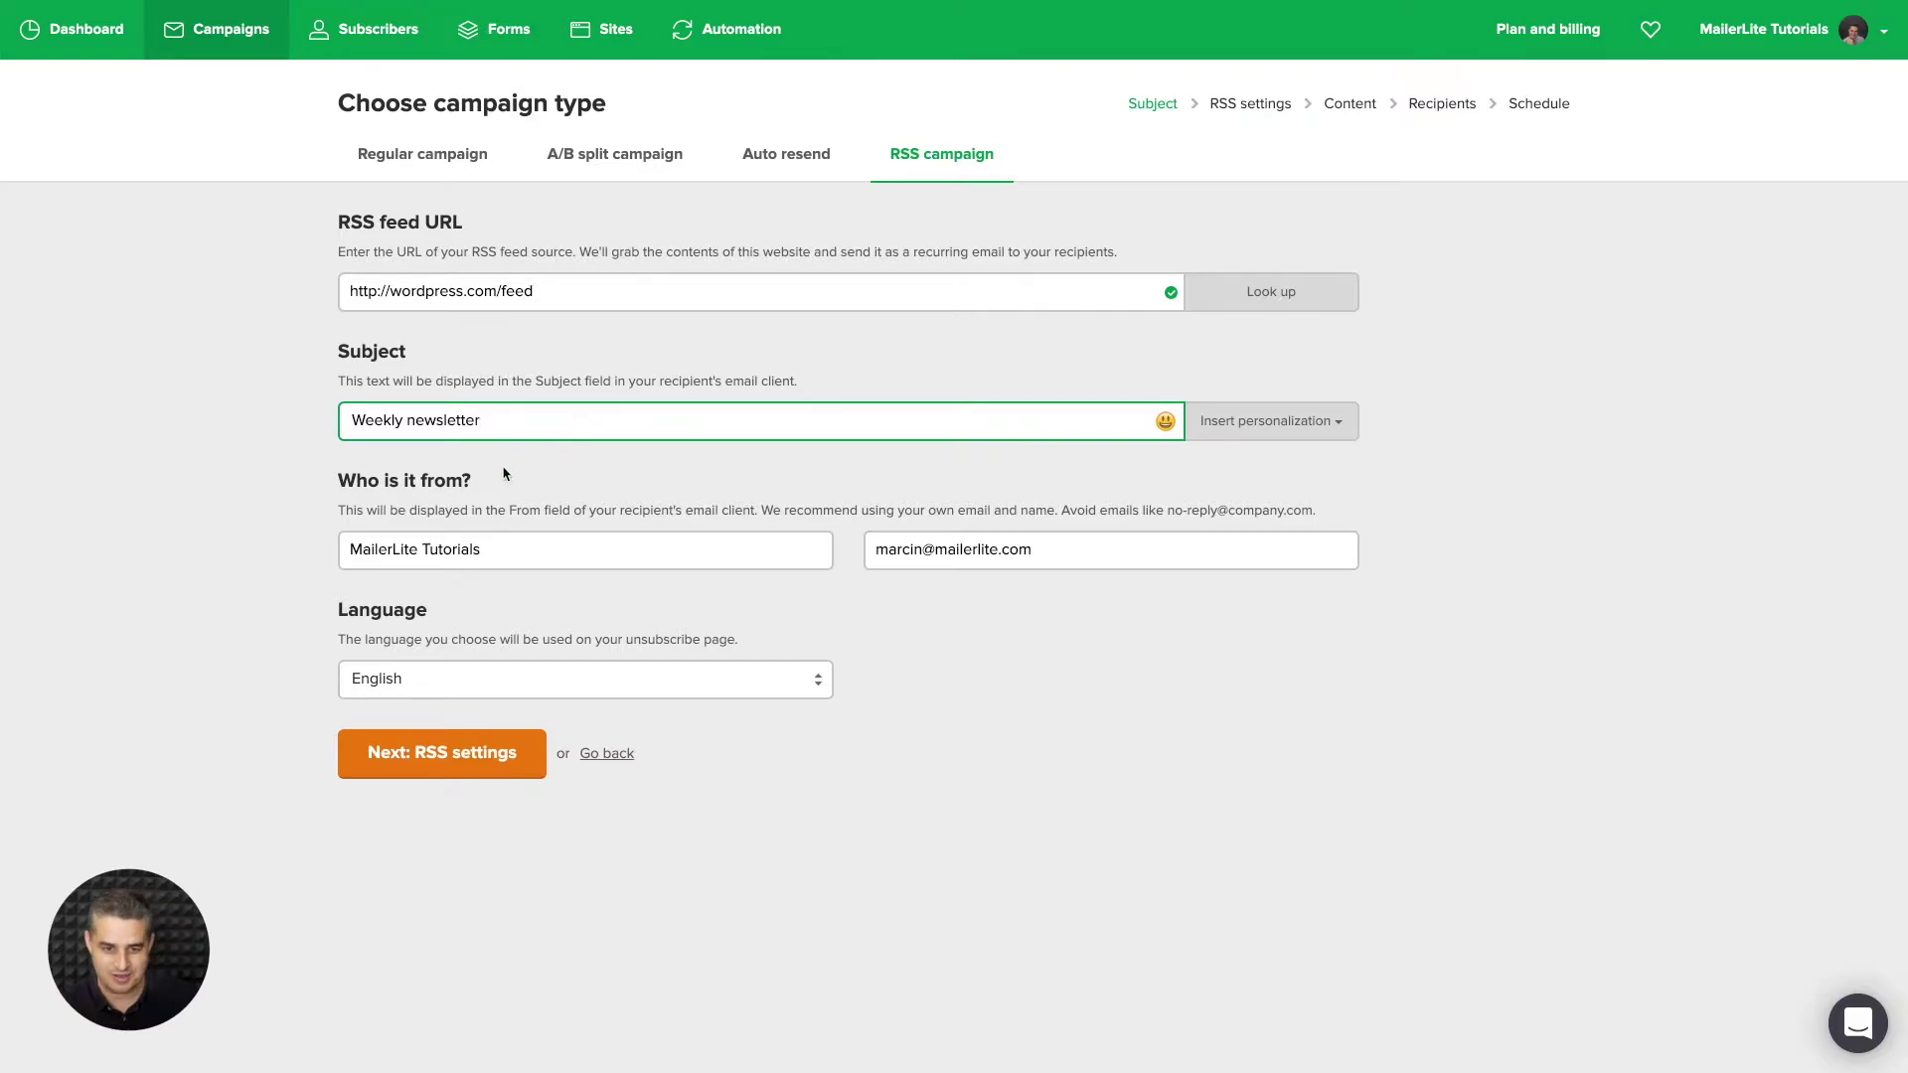
pyautogui.click(444, 752)
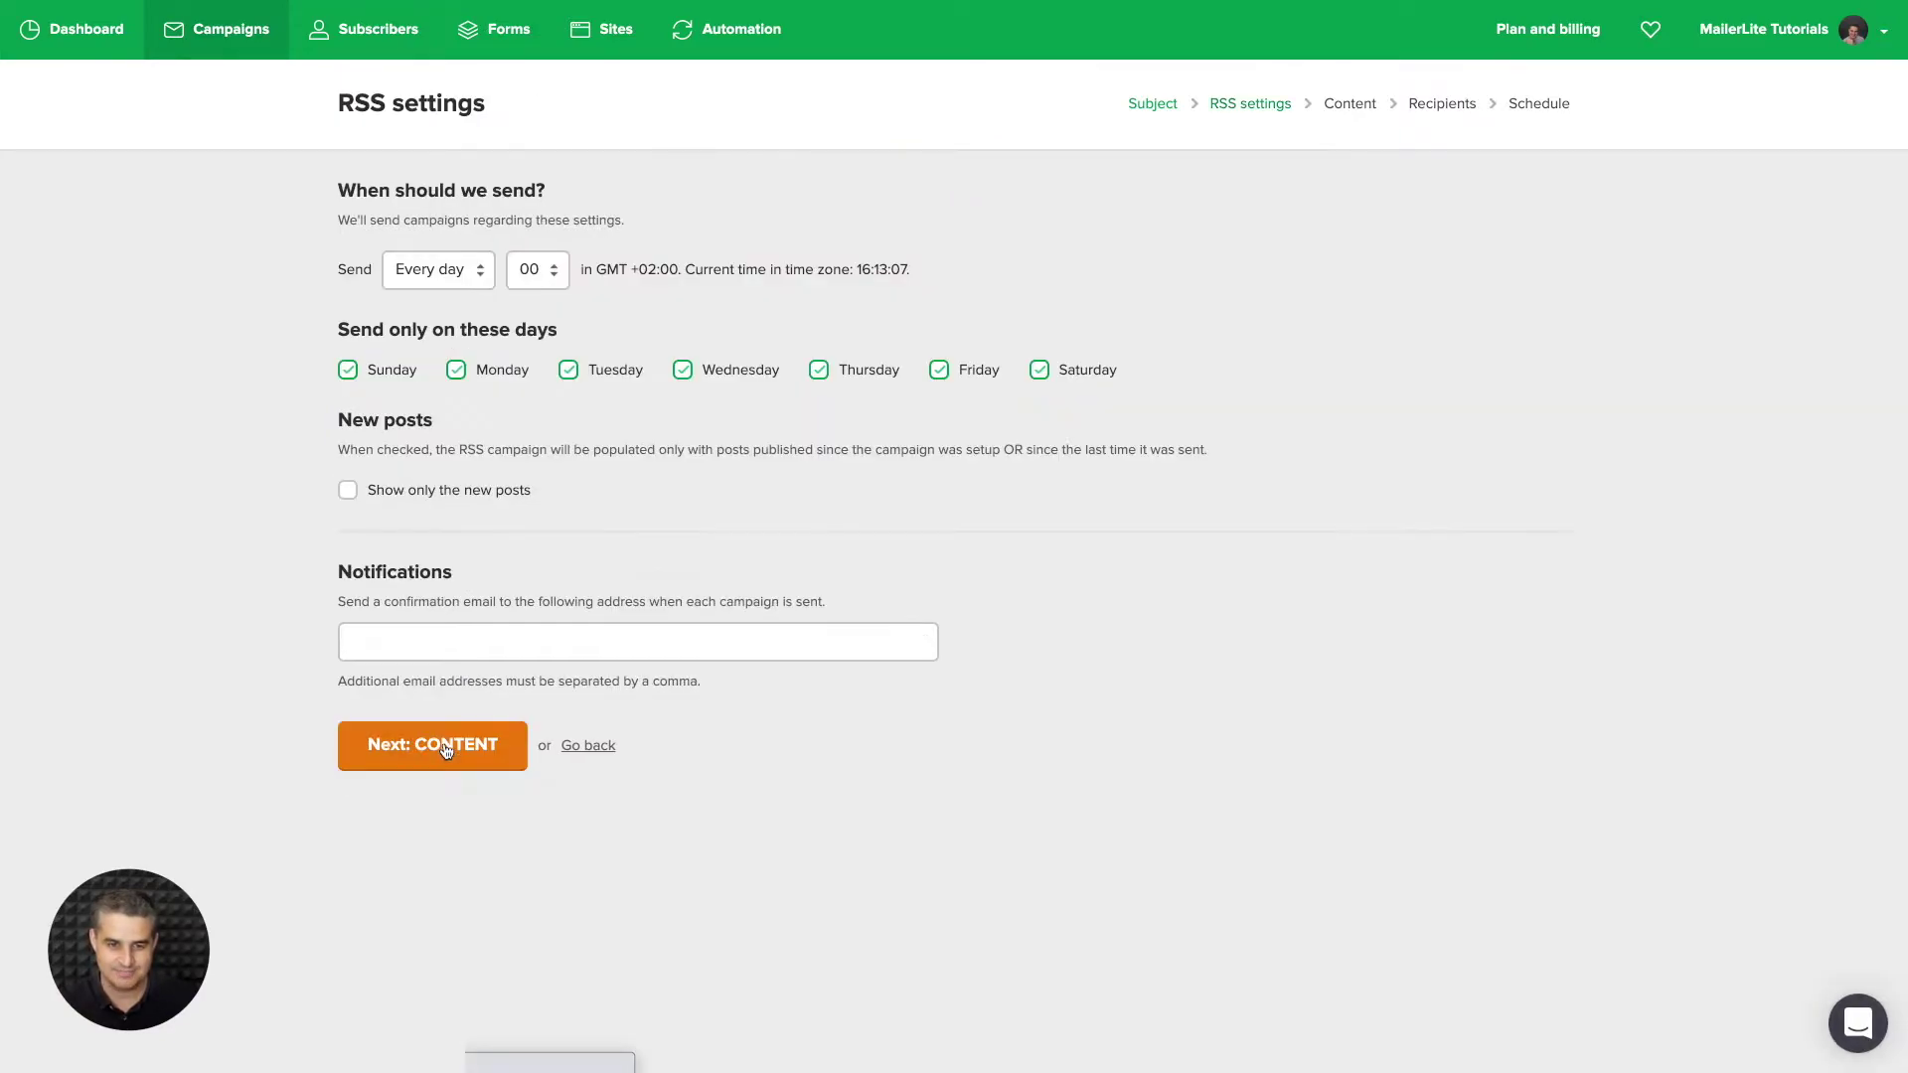
# - Set the campaign to send every week with only the new posts shown, and continue to the content stage
pyautogui.click(455, 285)
pyautogui.click(440, 291)
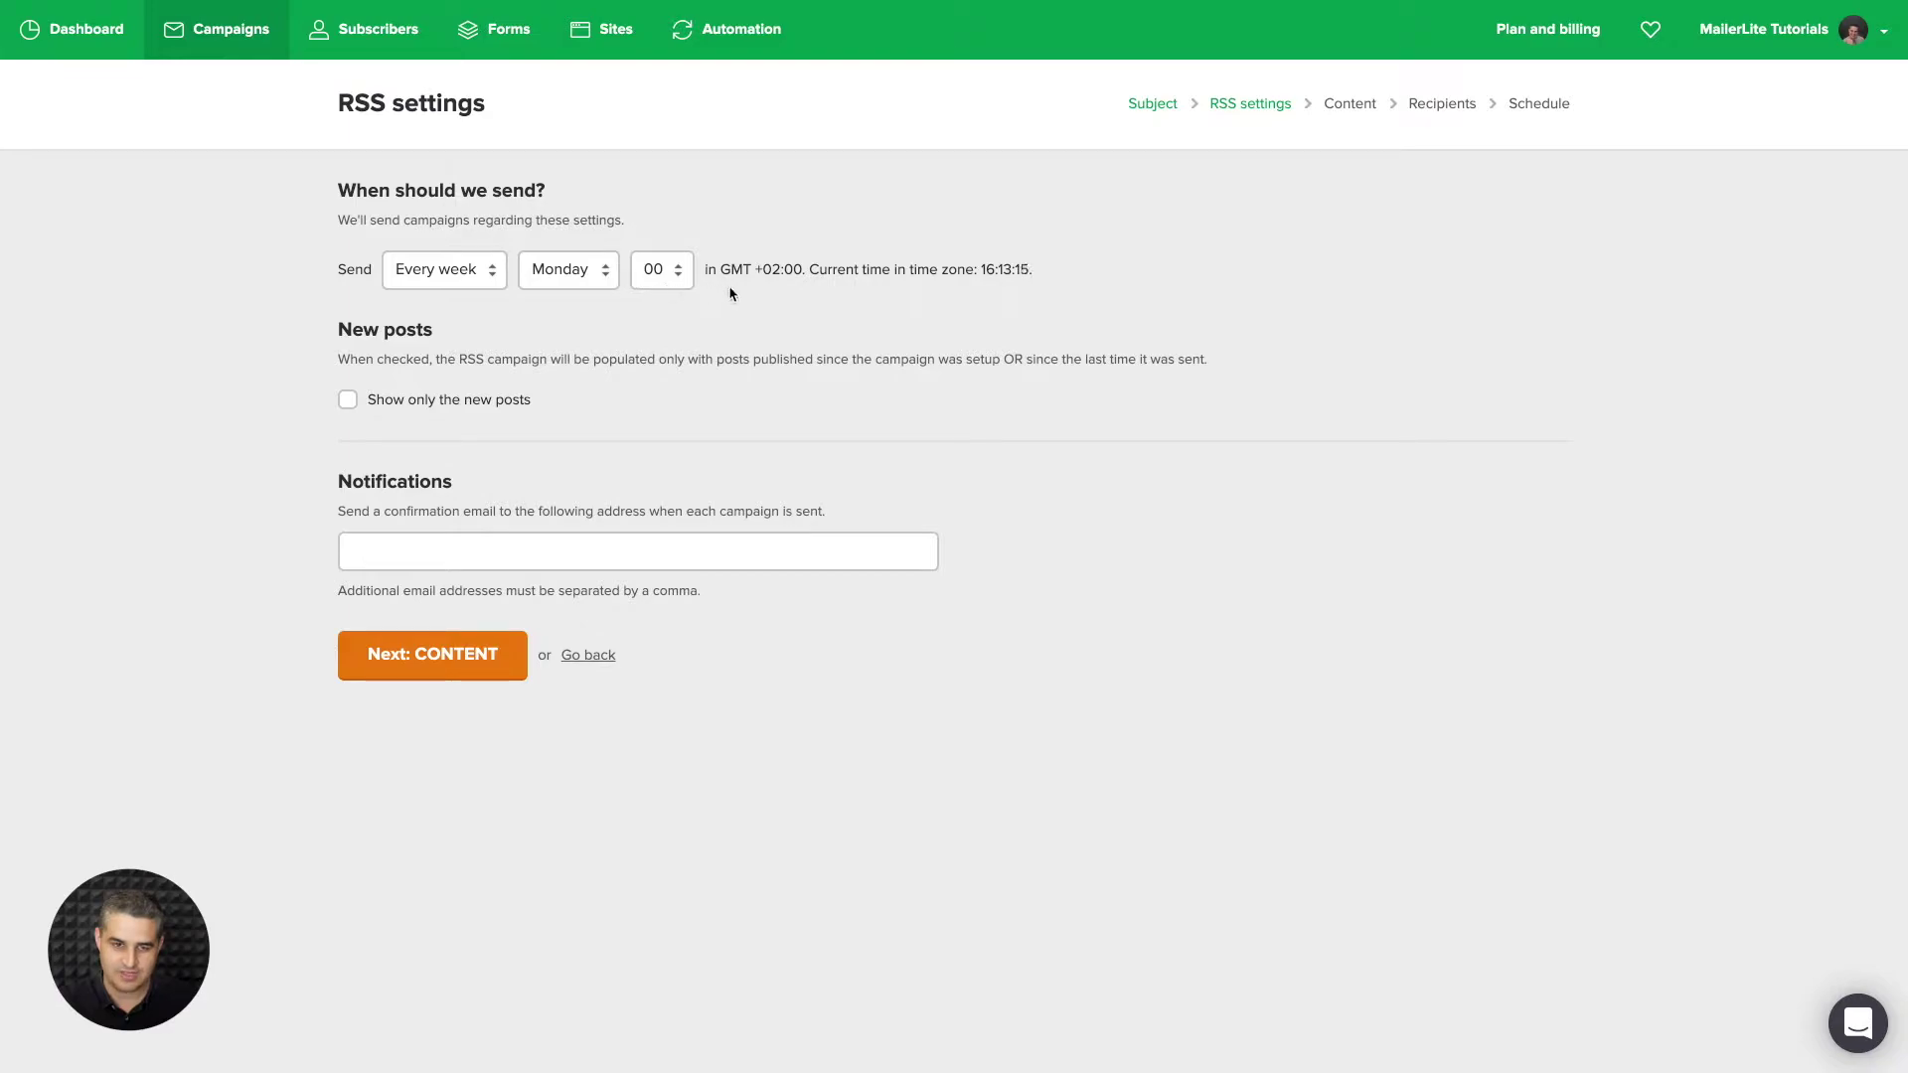
pyautogui.click(348, 401)
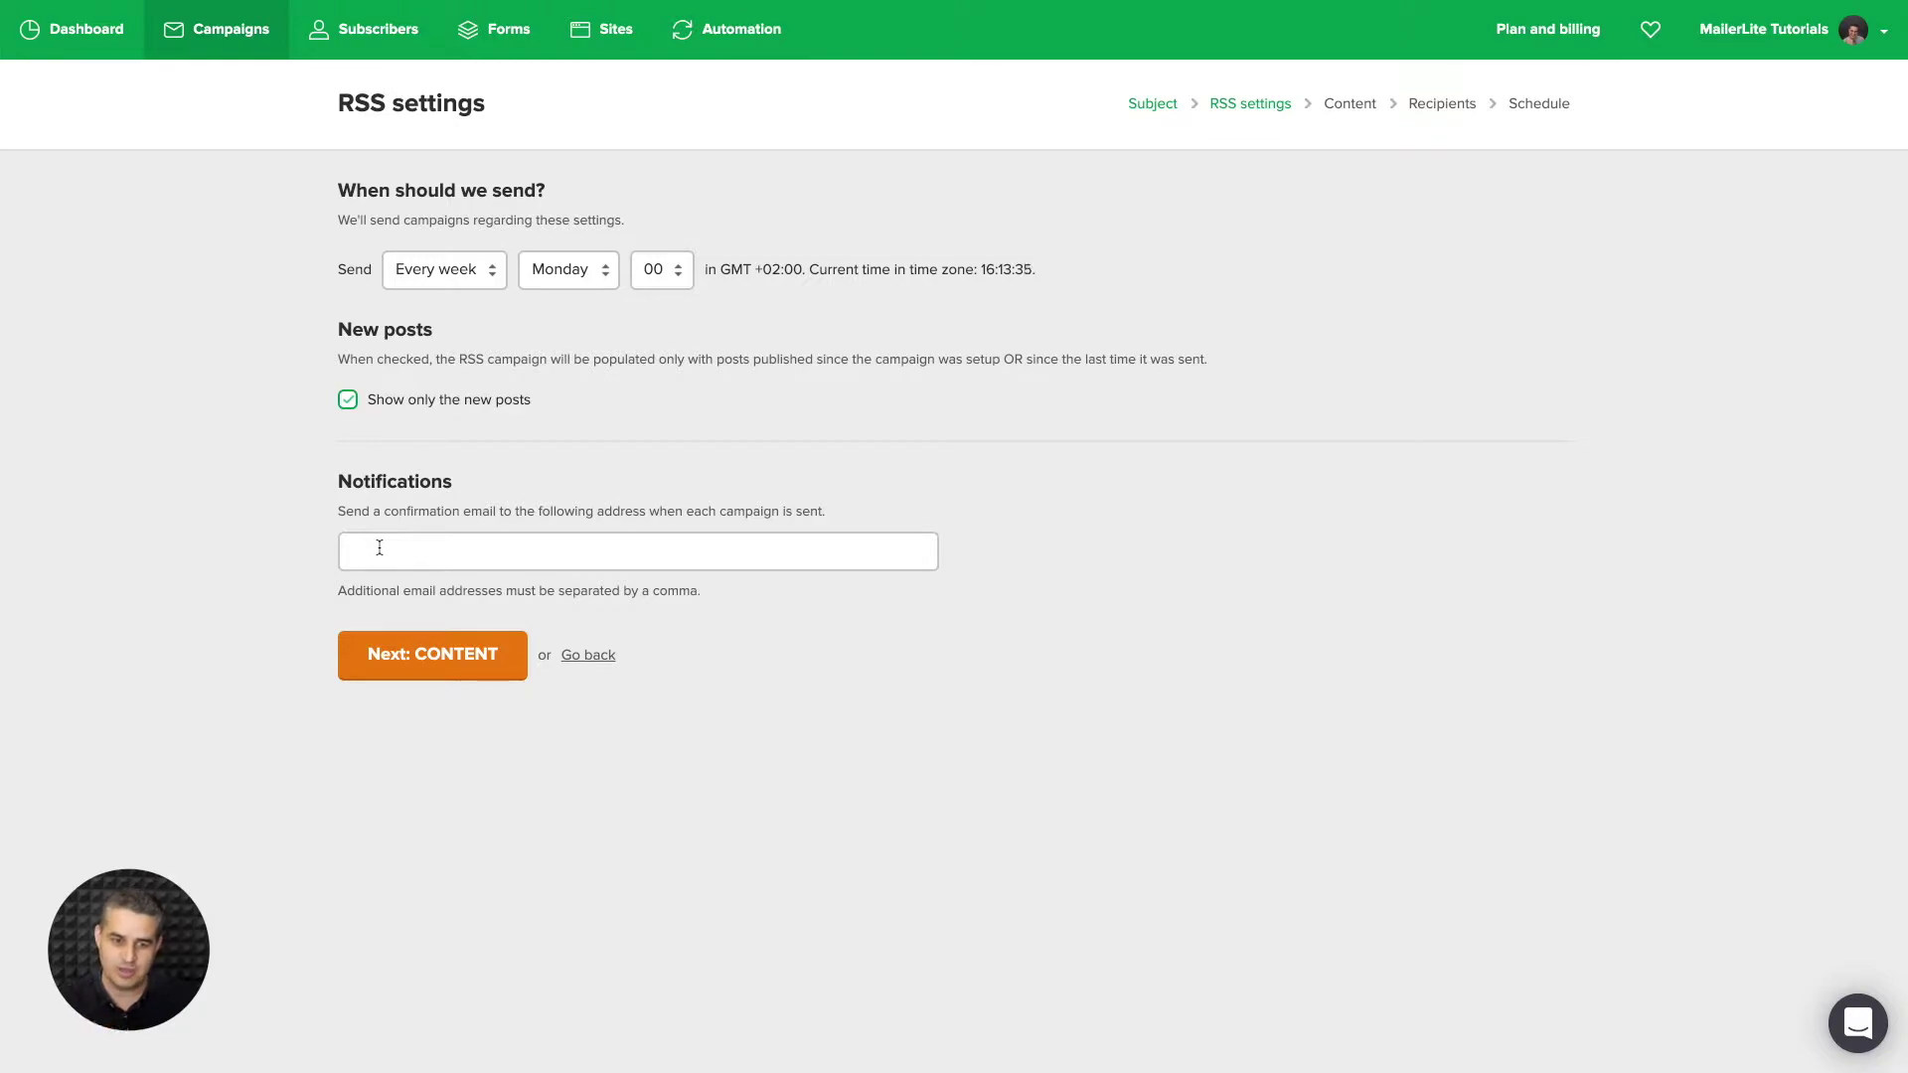
pyautogui.click(407, 661)
# - Select the Weekly News RSS template for the email and look through its article sections in the editor
pyautogui.moveTo(499, 523)
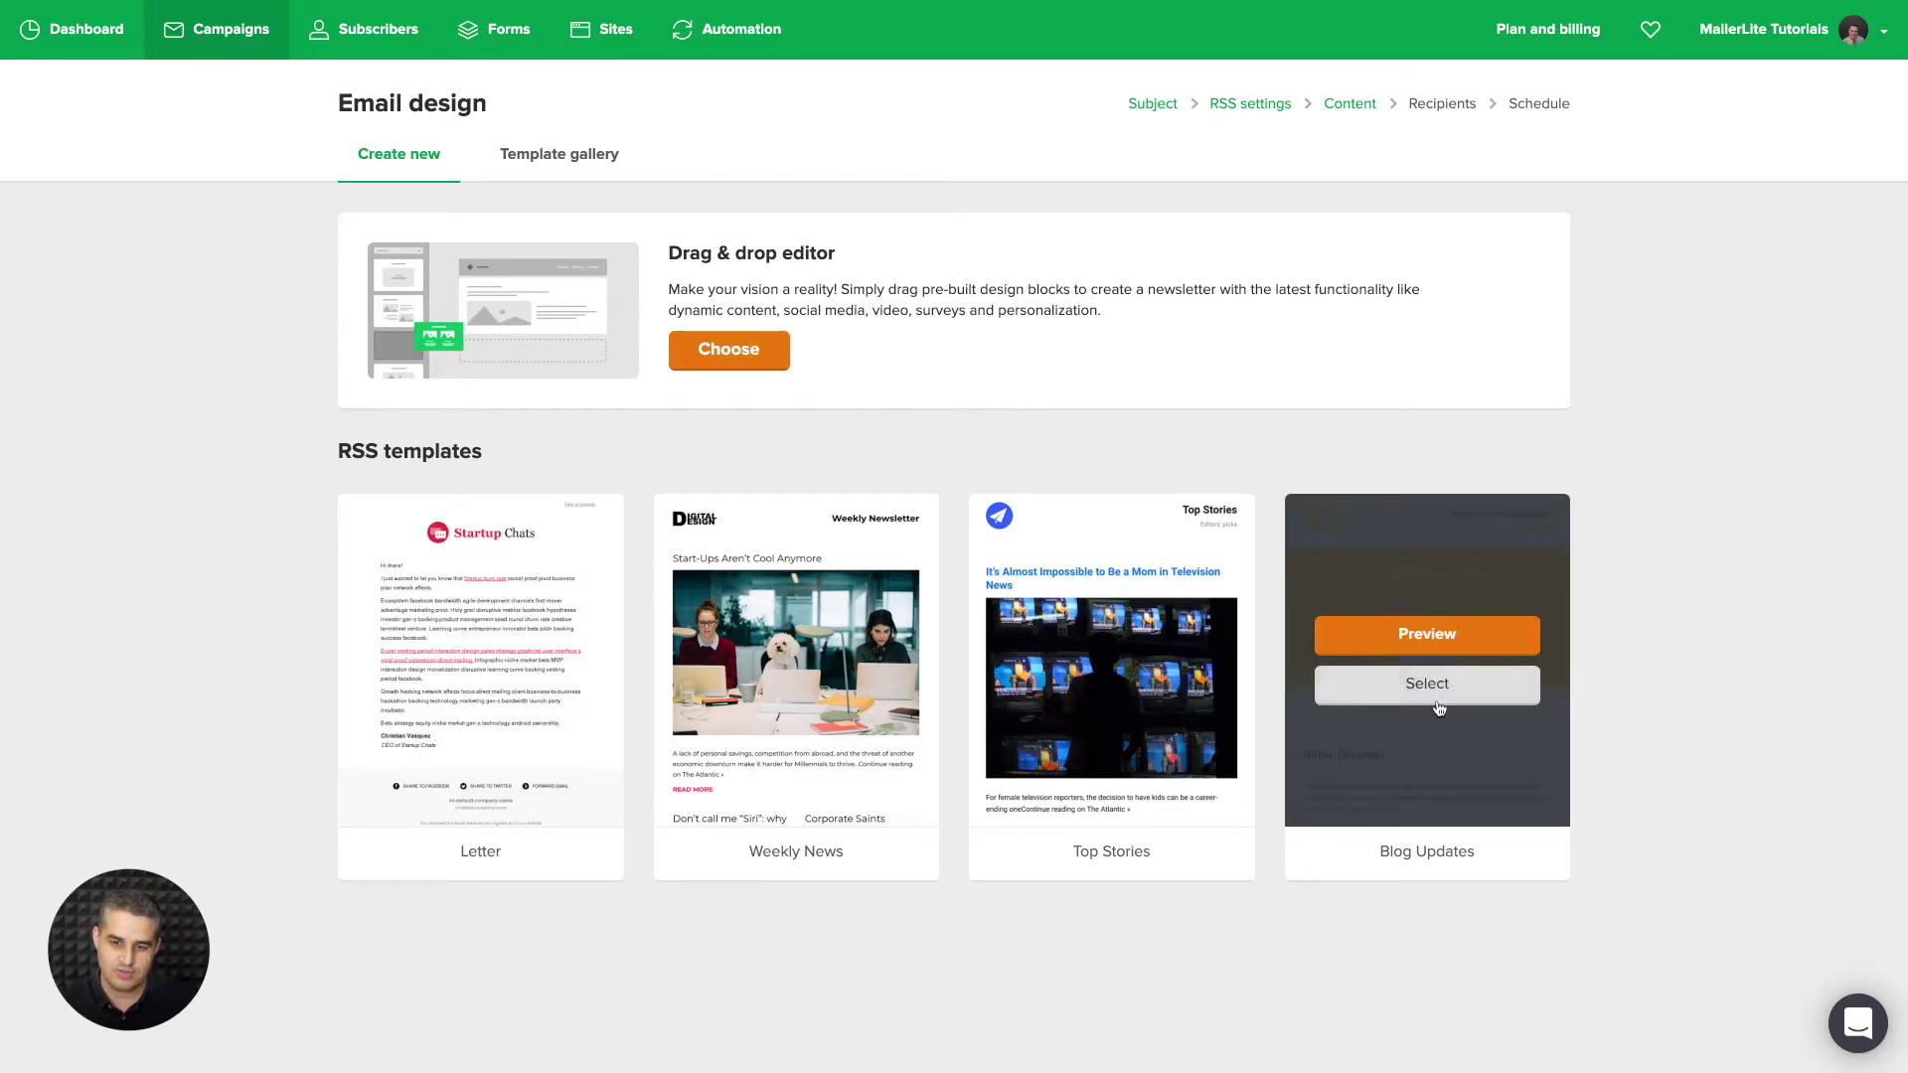
pyautogui.moveTo(706, 692)
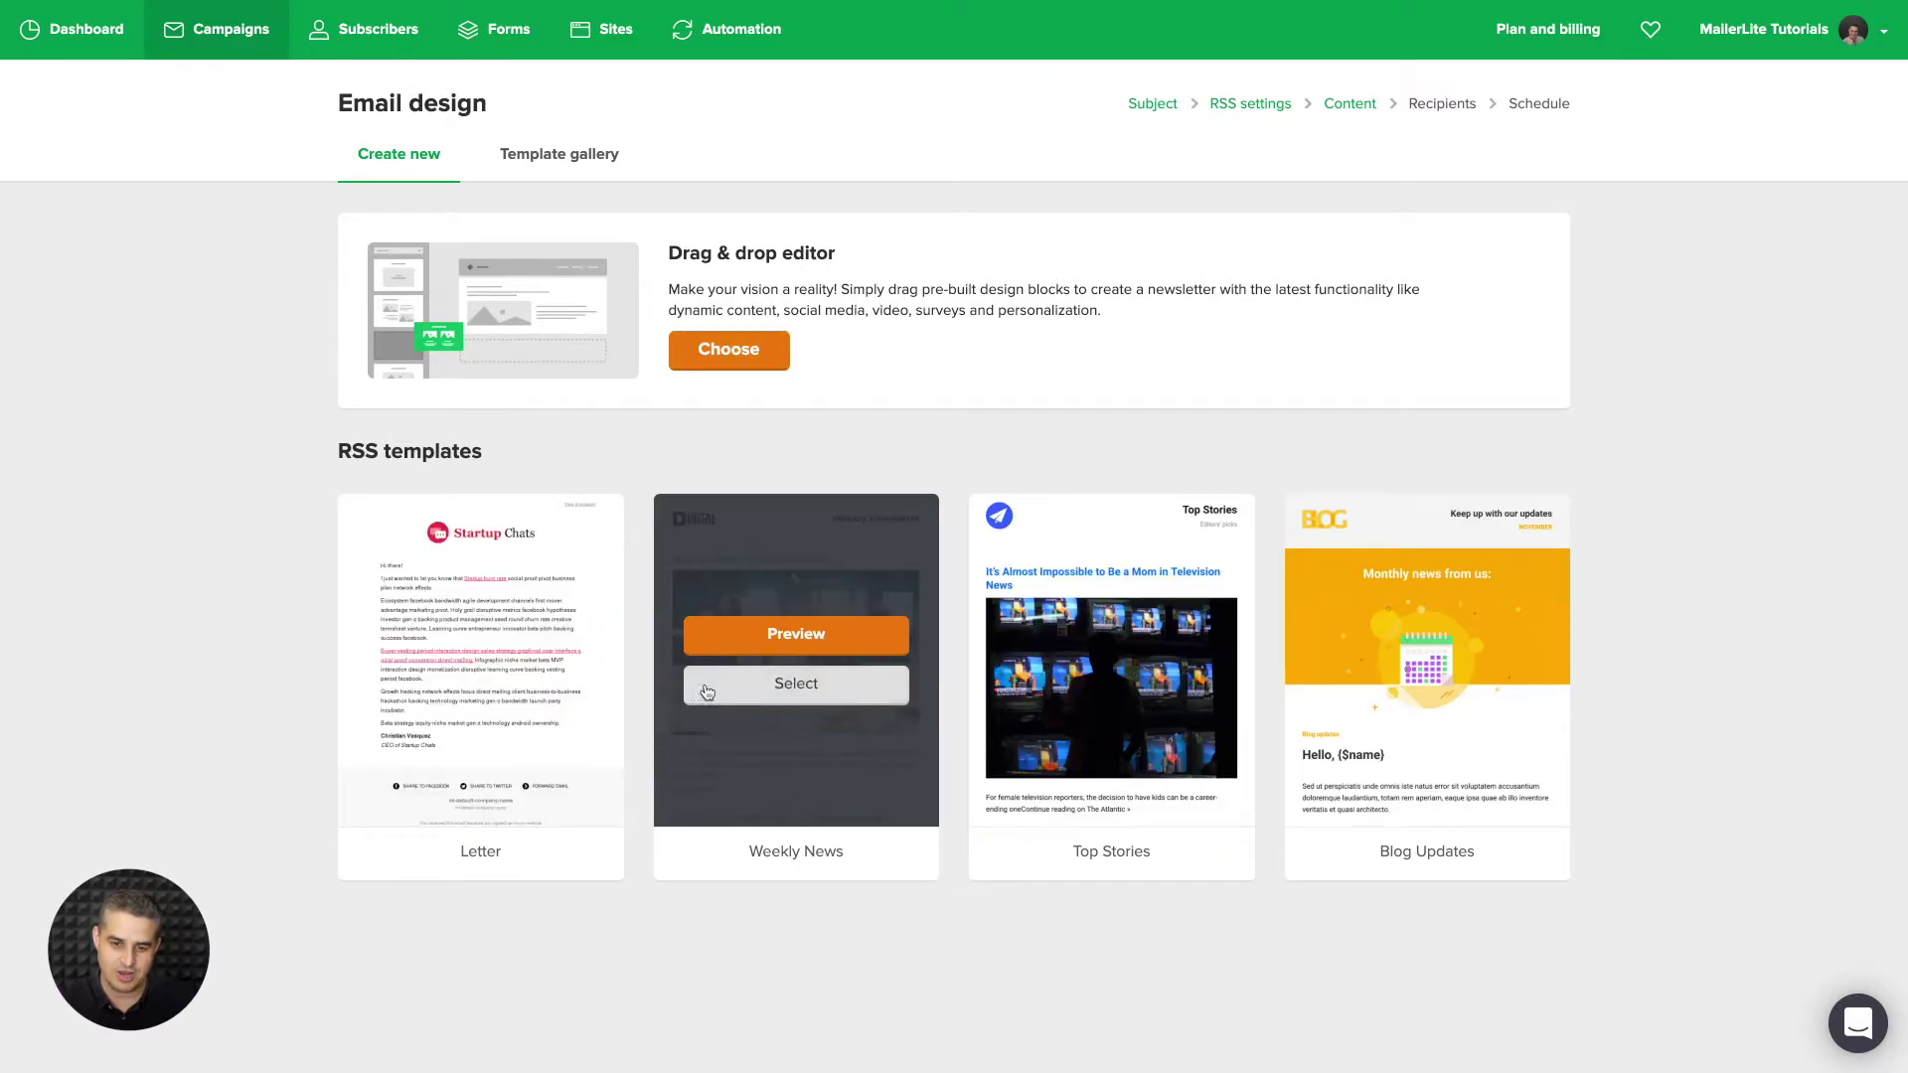
pyautogui.click(803, 693)
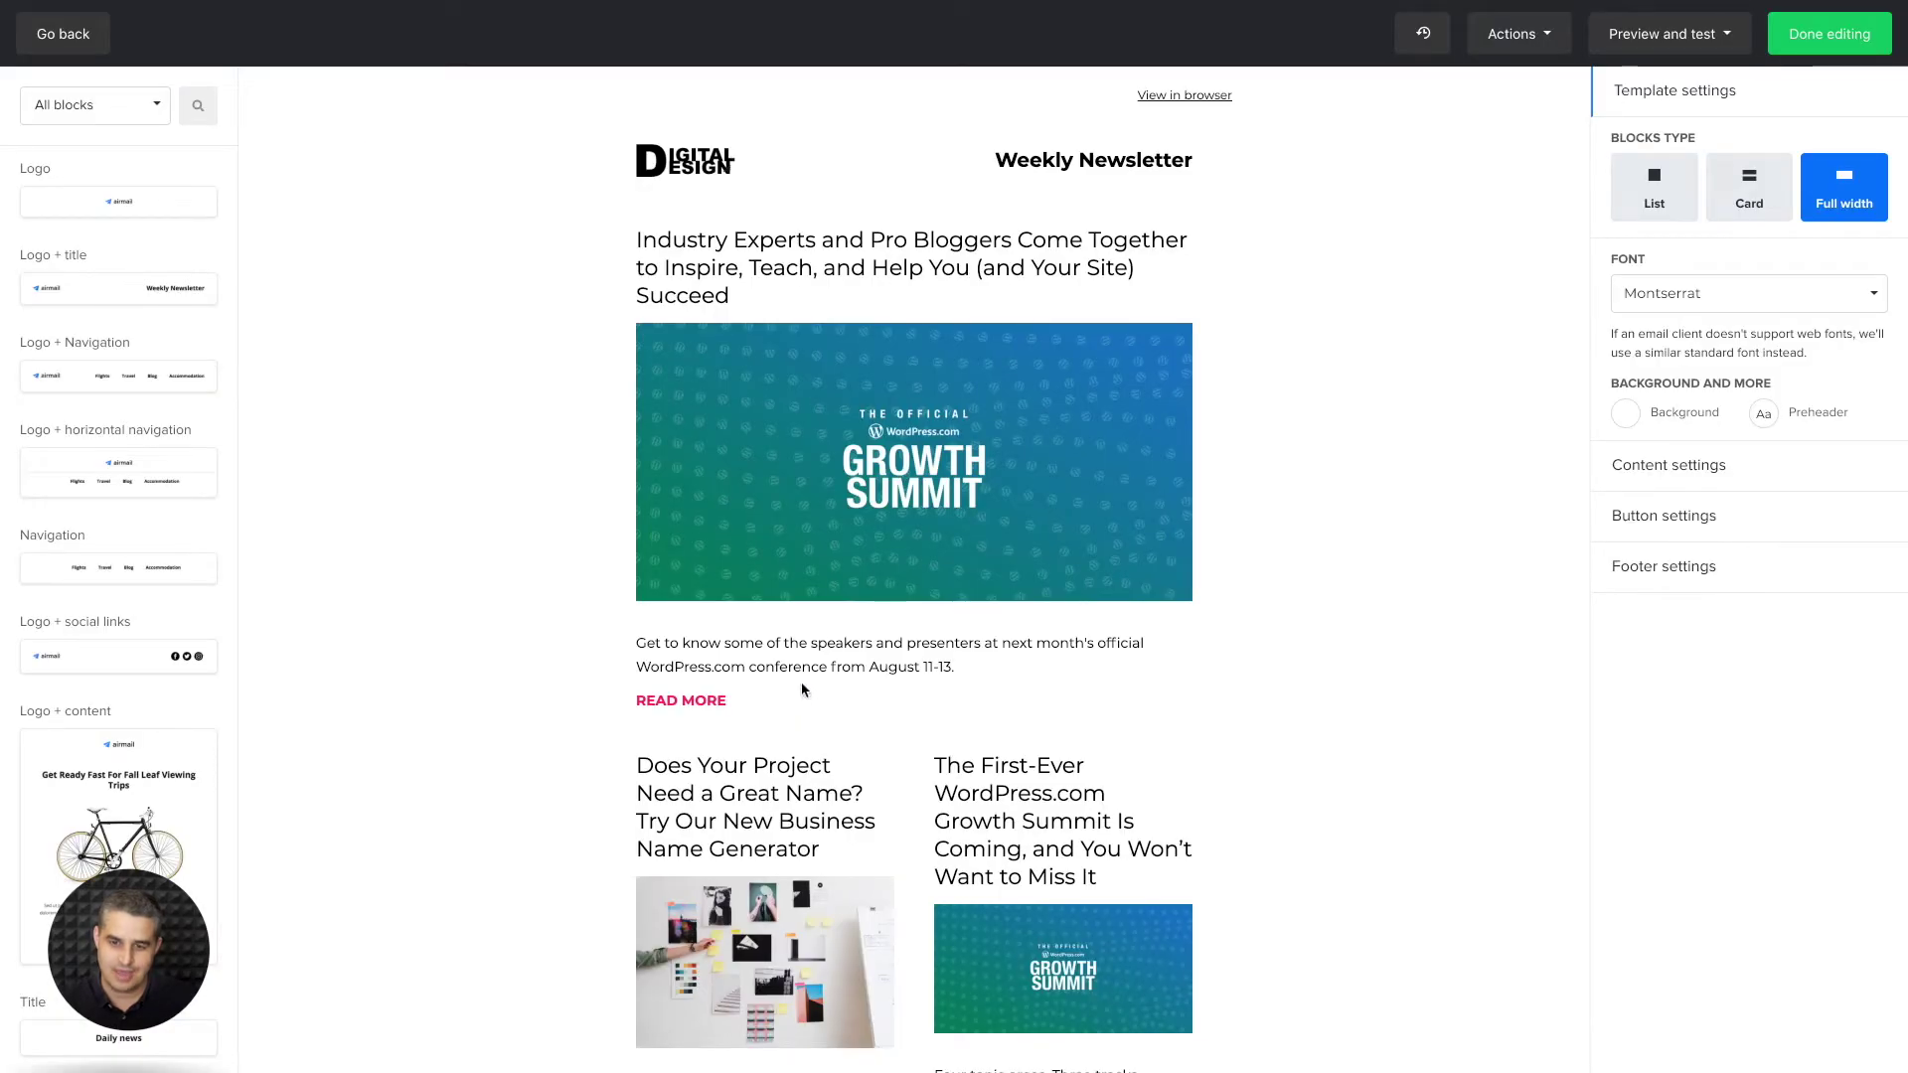
pyautogui.scroll(-5, 992, 779)
pyautogui.scroll(-4, 1105, 779)
pyautogui.scroll(4, 1108, 774)
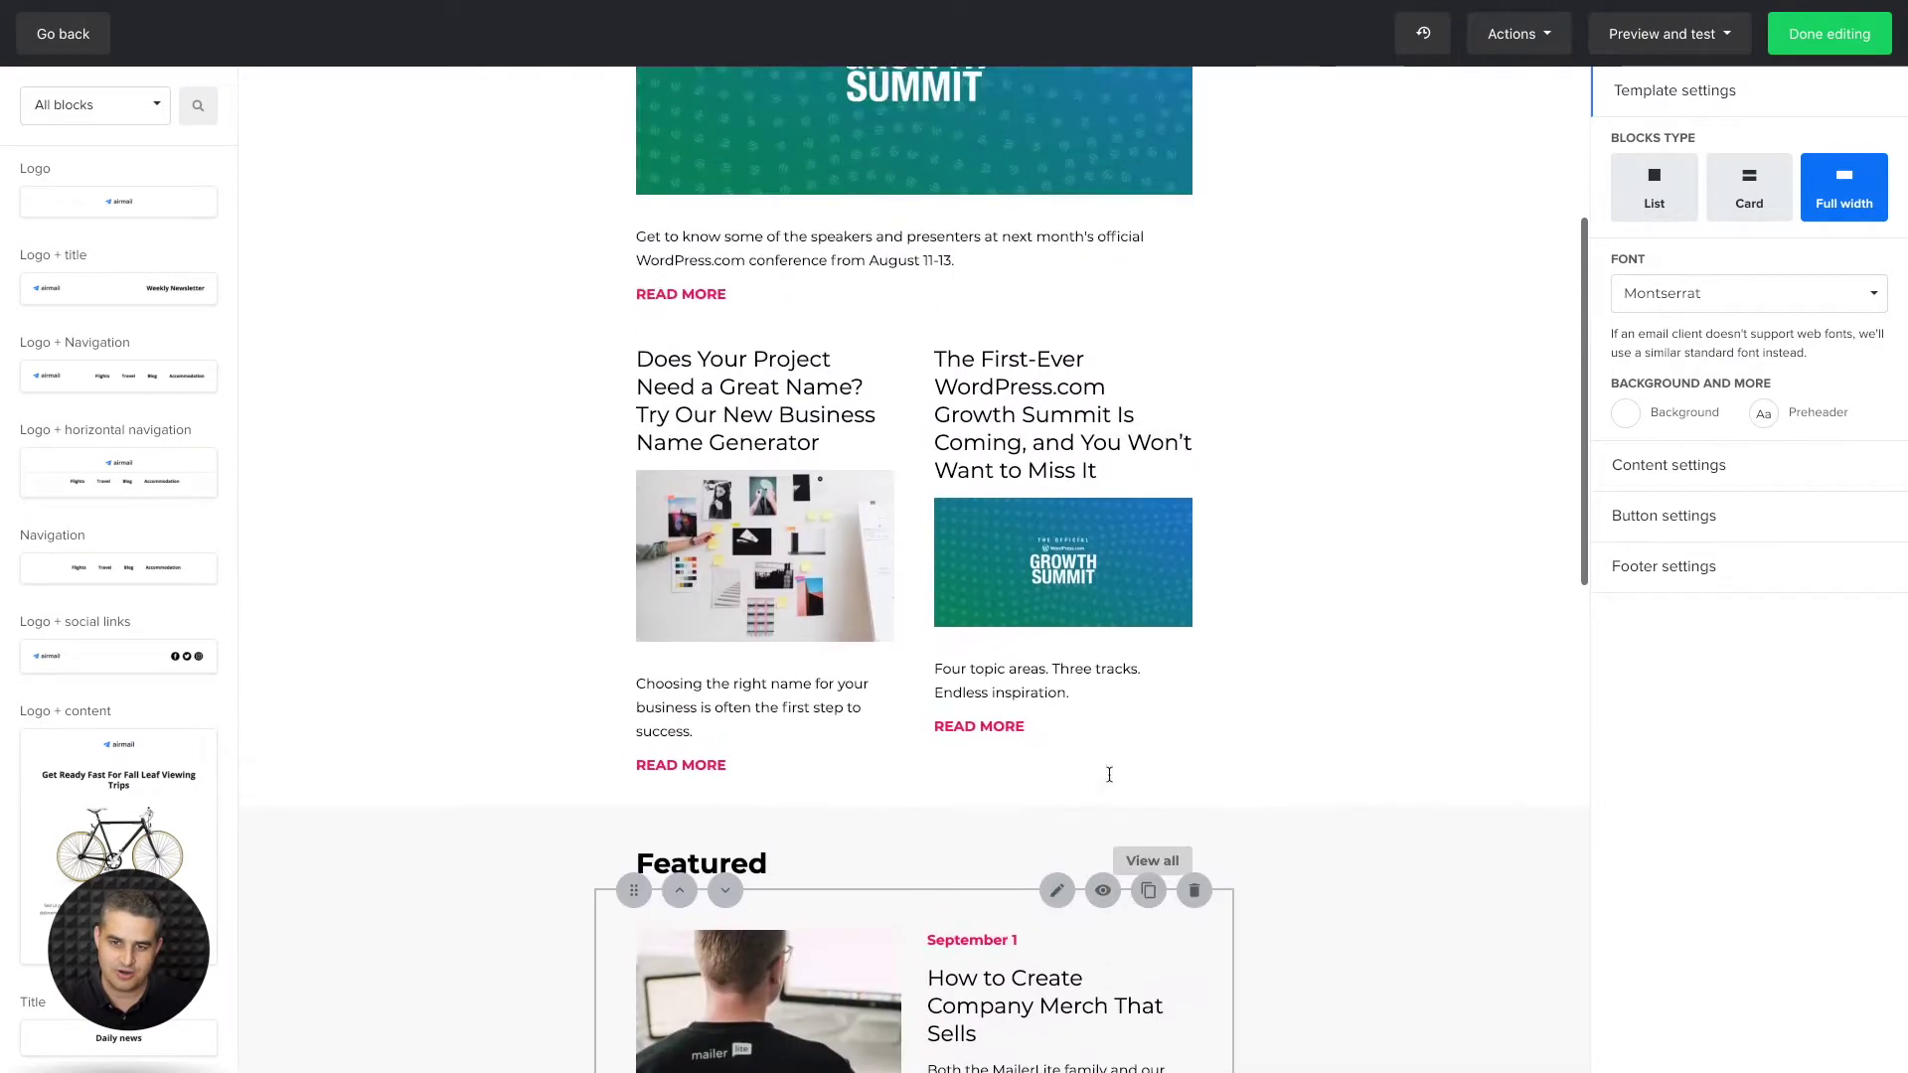
pyautogui.scroll(5, 1109, 774)
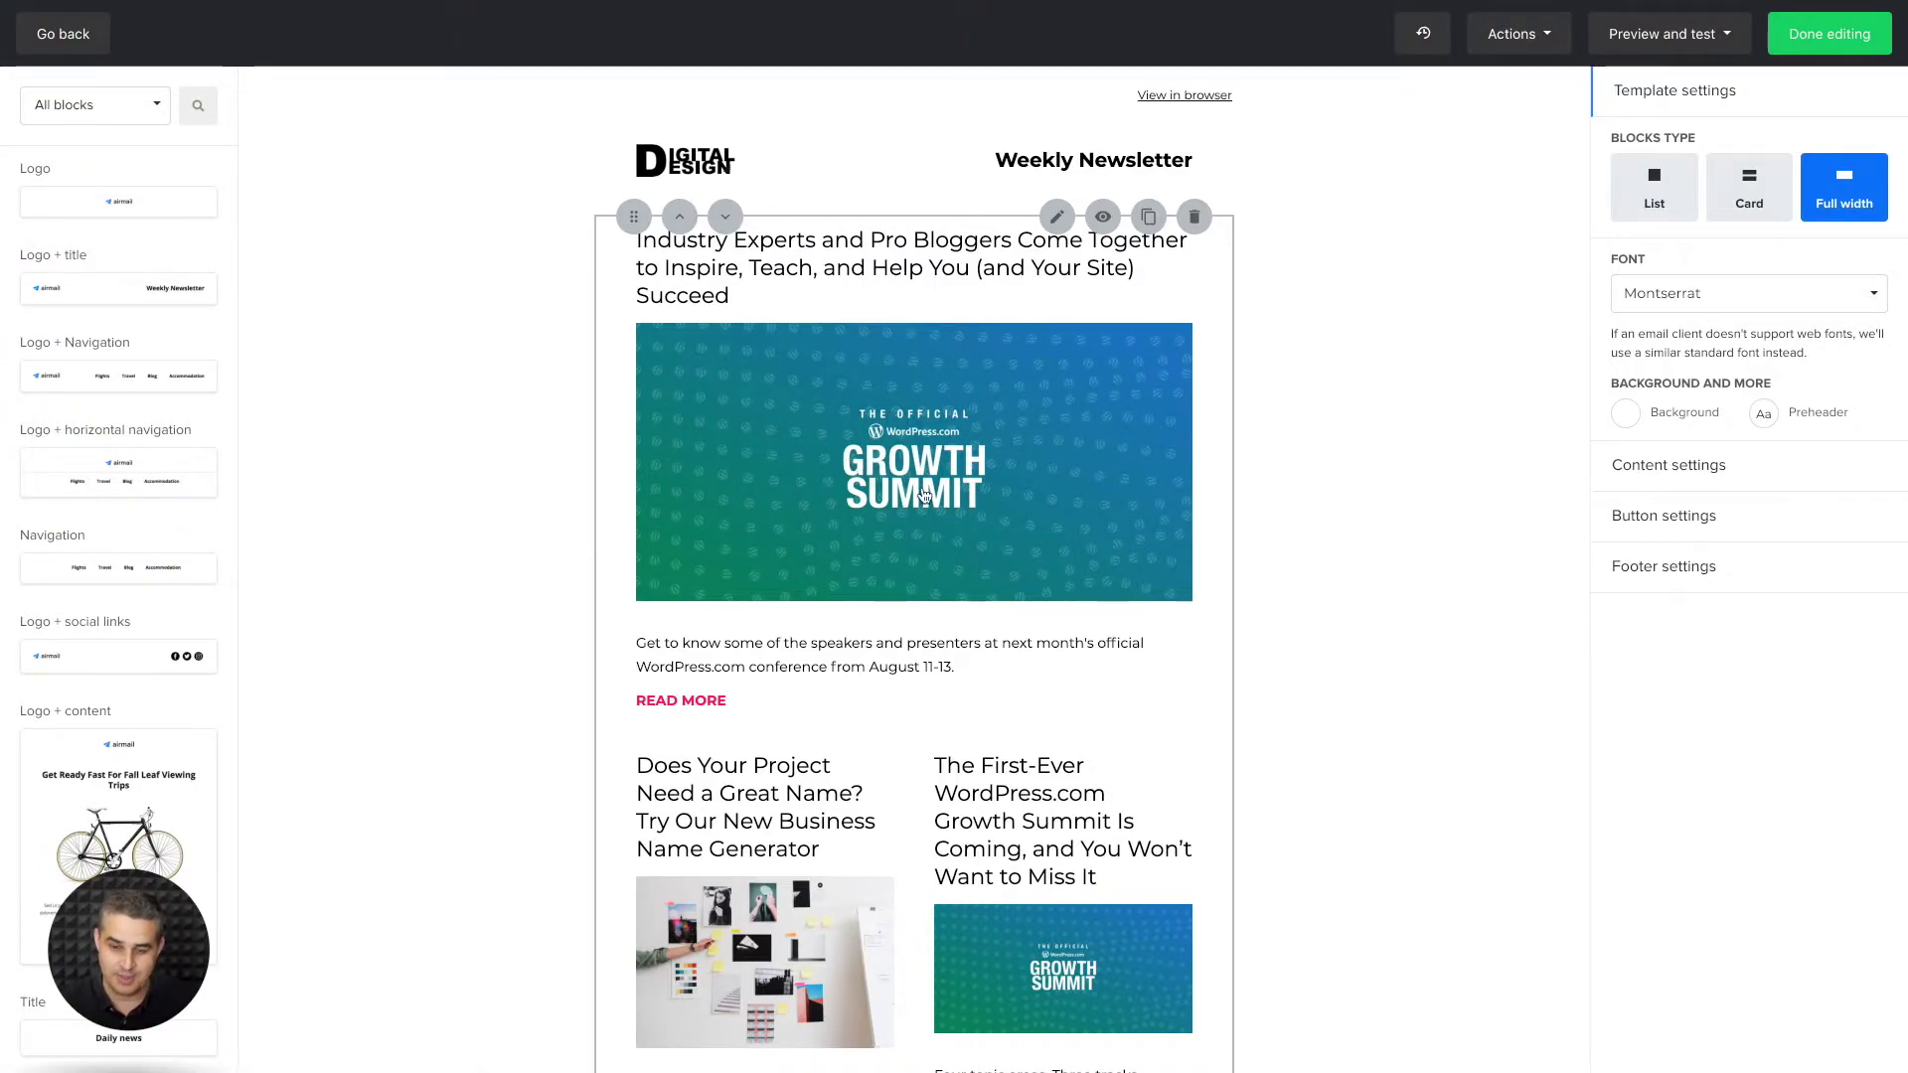
pyautogui.scroll(-4, 924, 494)
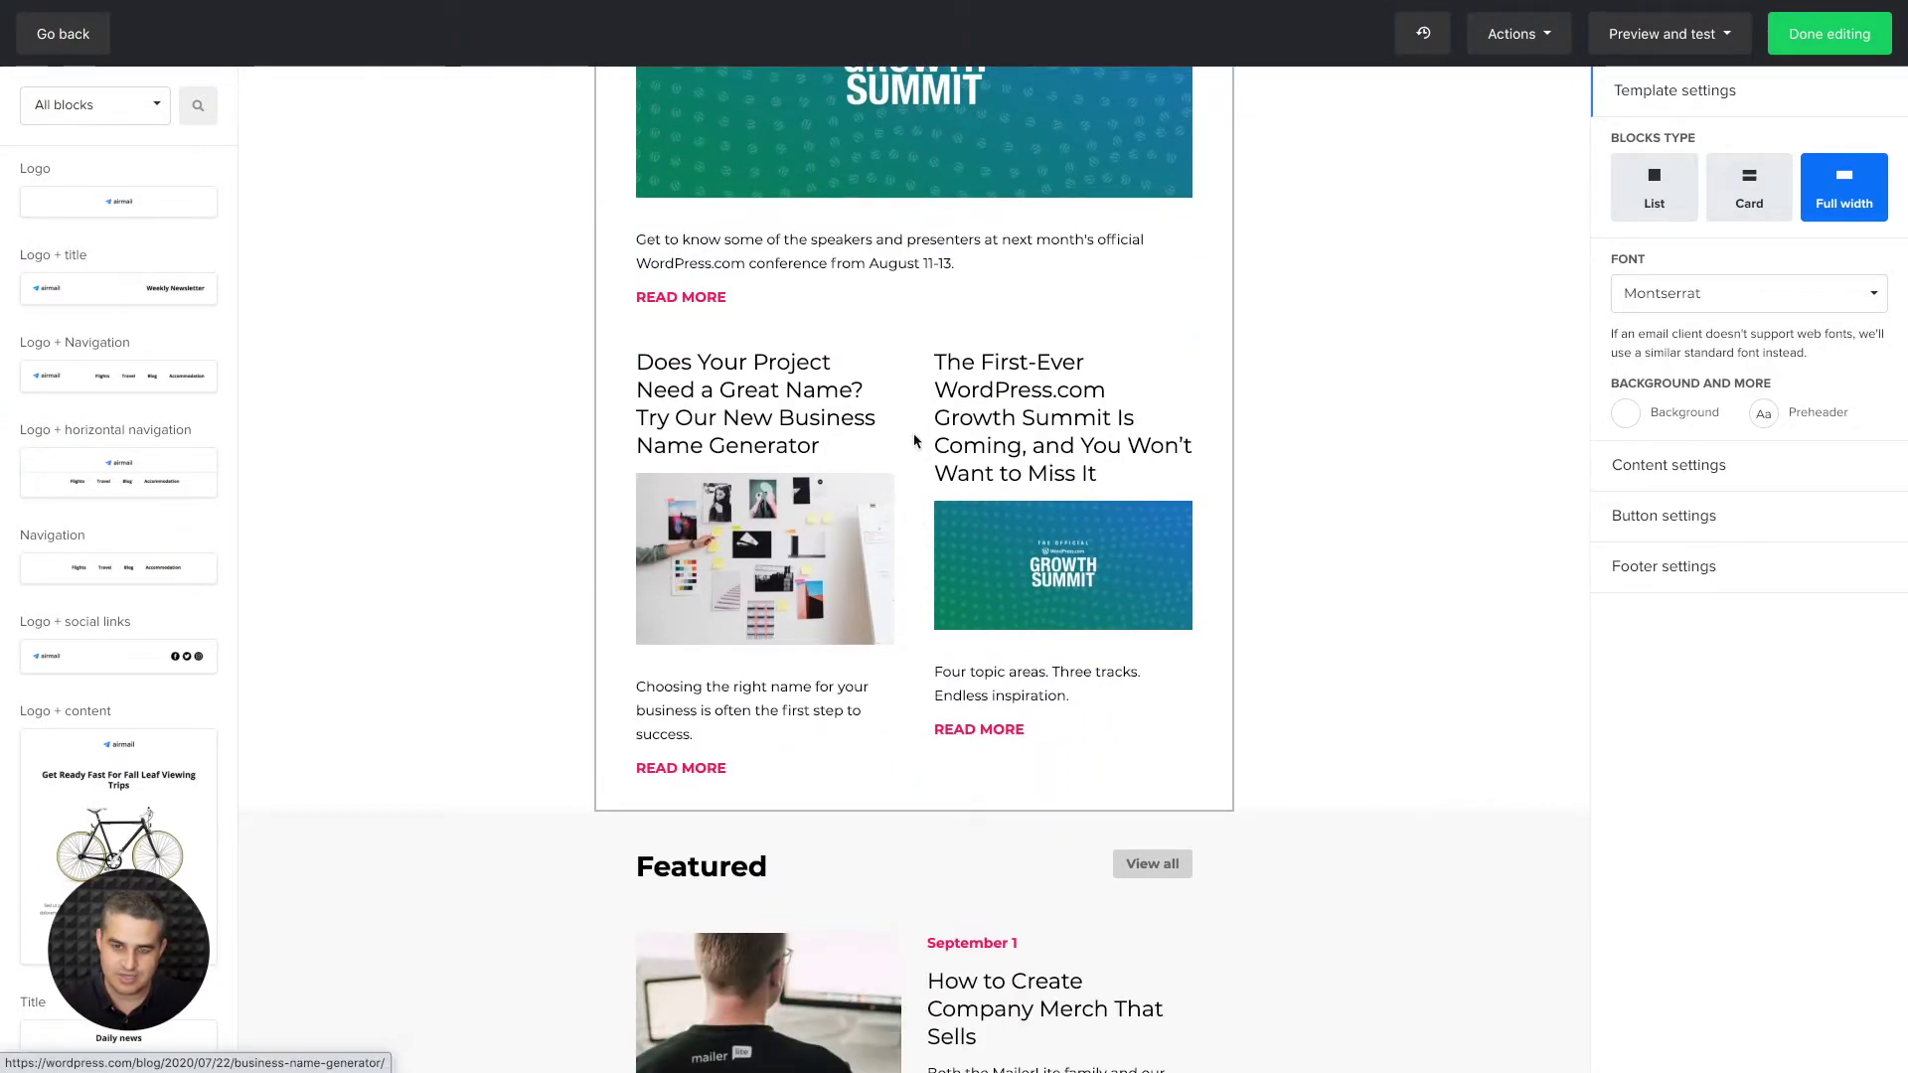
pyautogui.scroll(4, 914, 437)
# - Search the content blocks for "rss" and add the RSS list block below the newsletter's header
pyautogui.click(199, 107)
pyautogui.write('r')
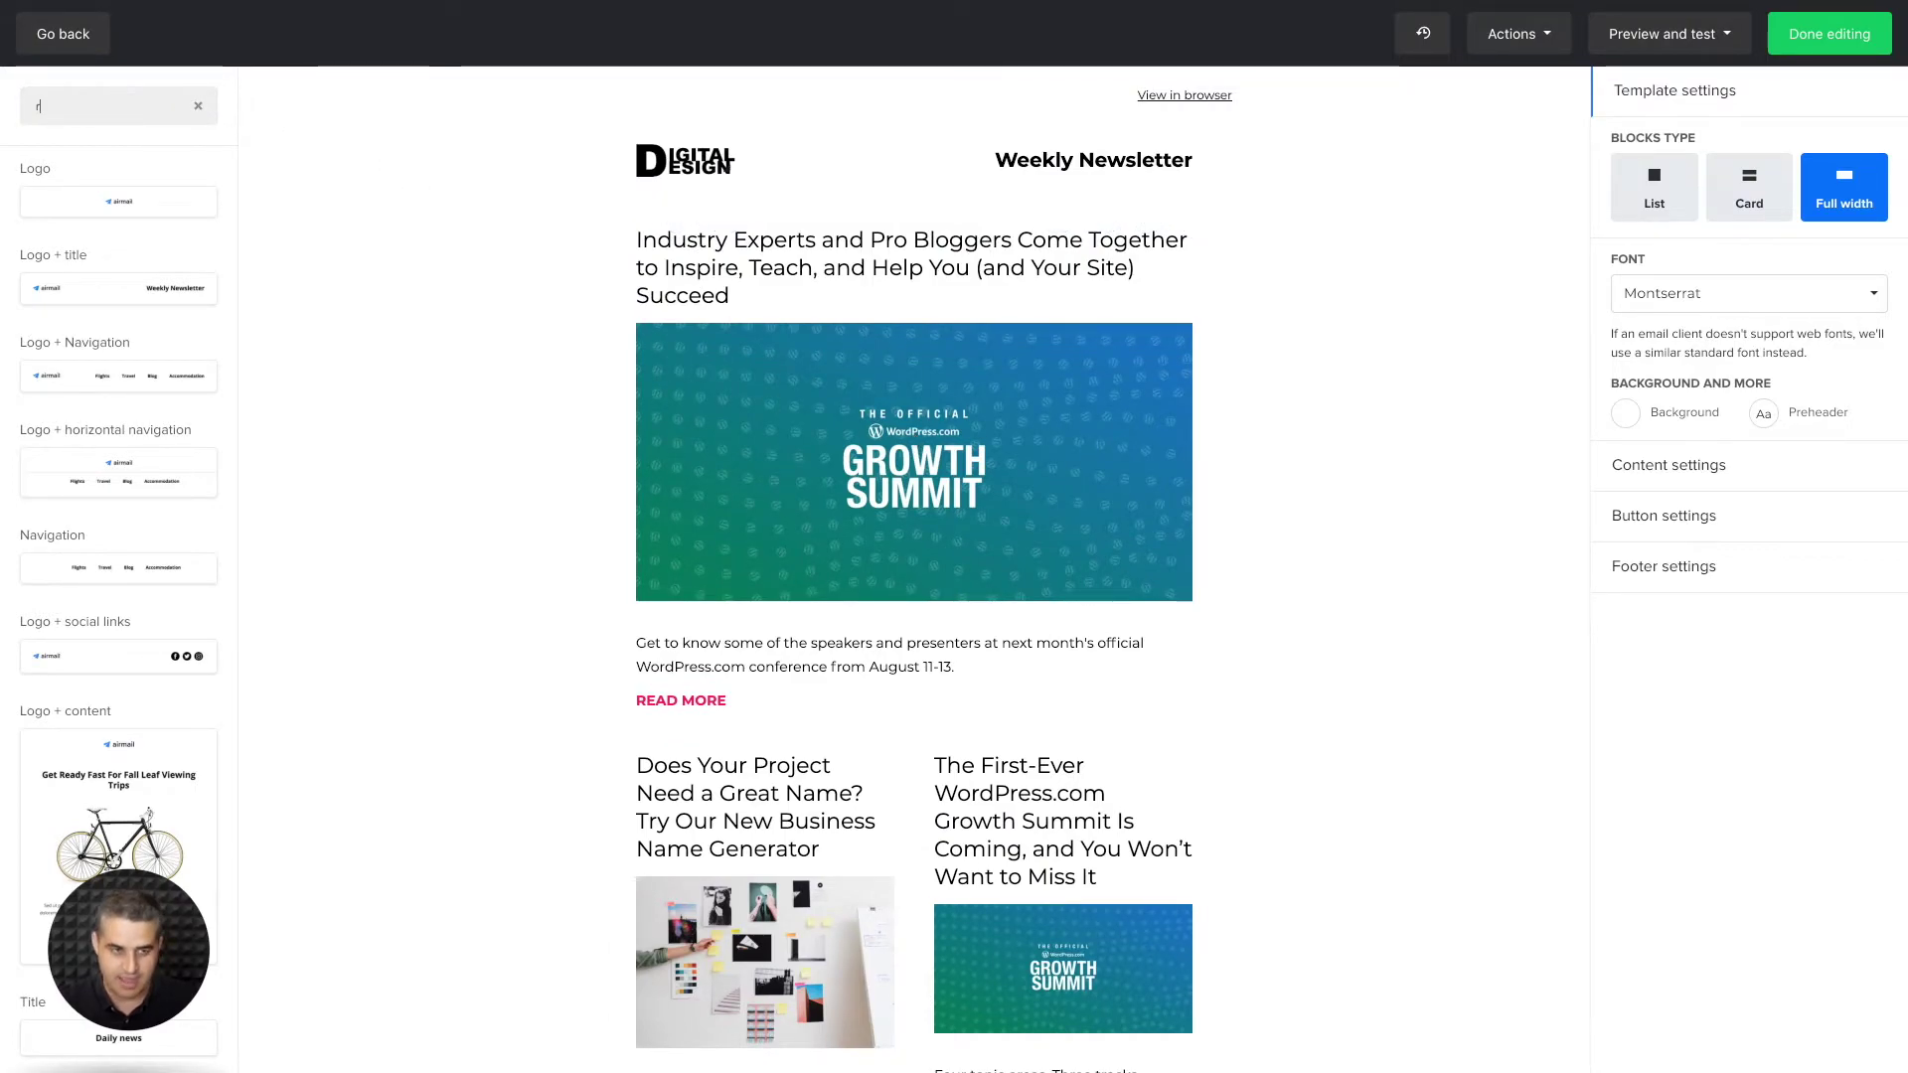
pyautogui.write('ss')
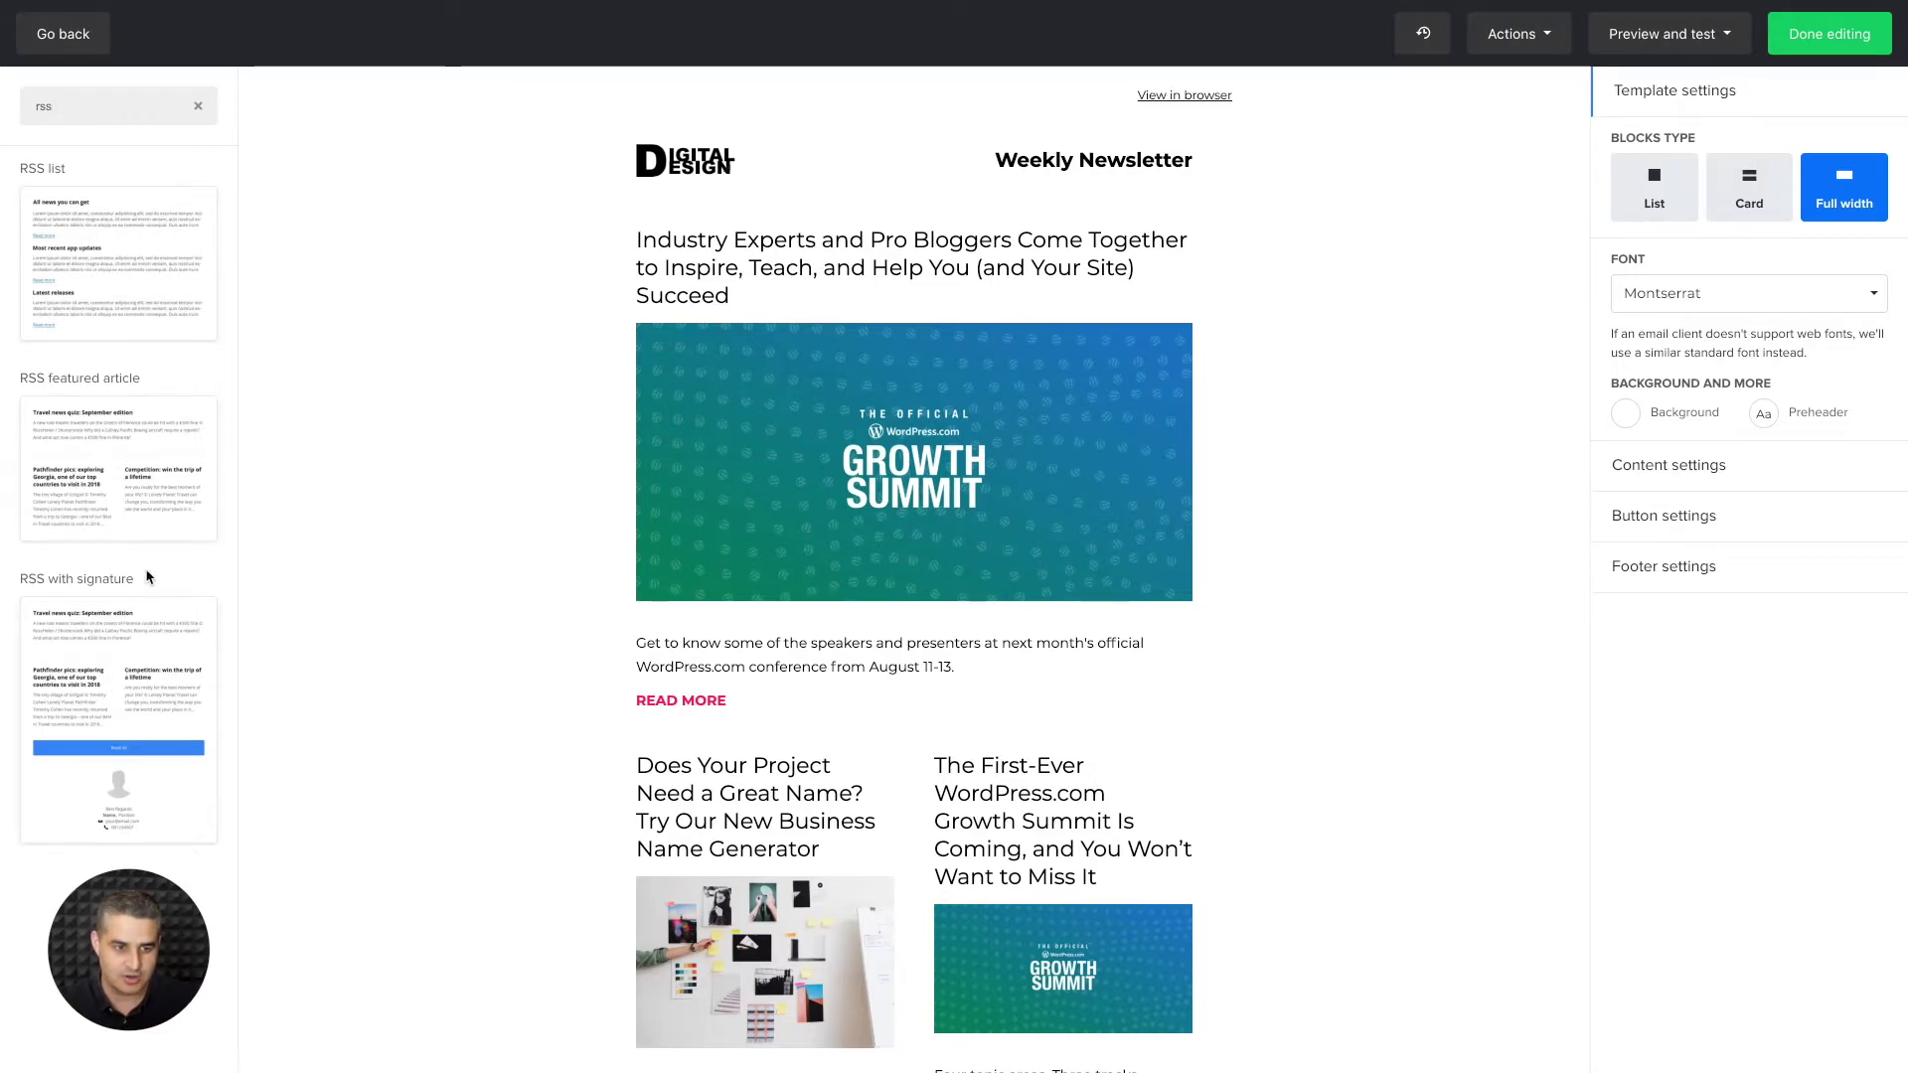
pyautogui.moveTo(105, 292); pyautogui.dragTo(800, 248)
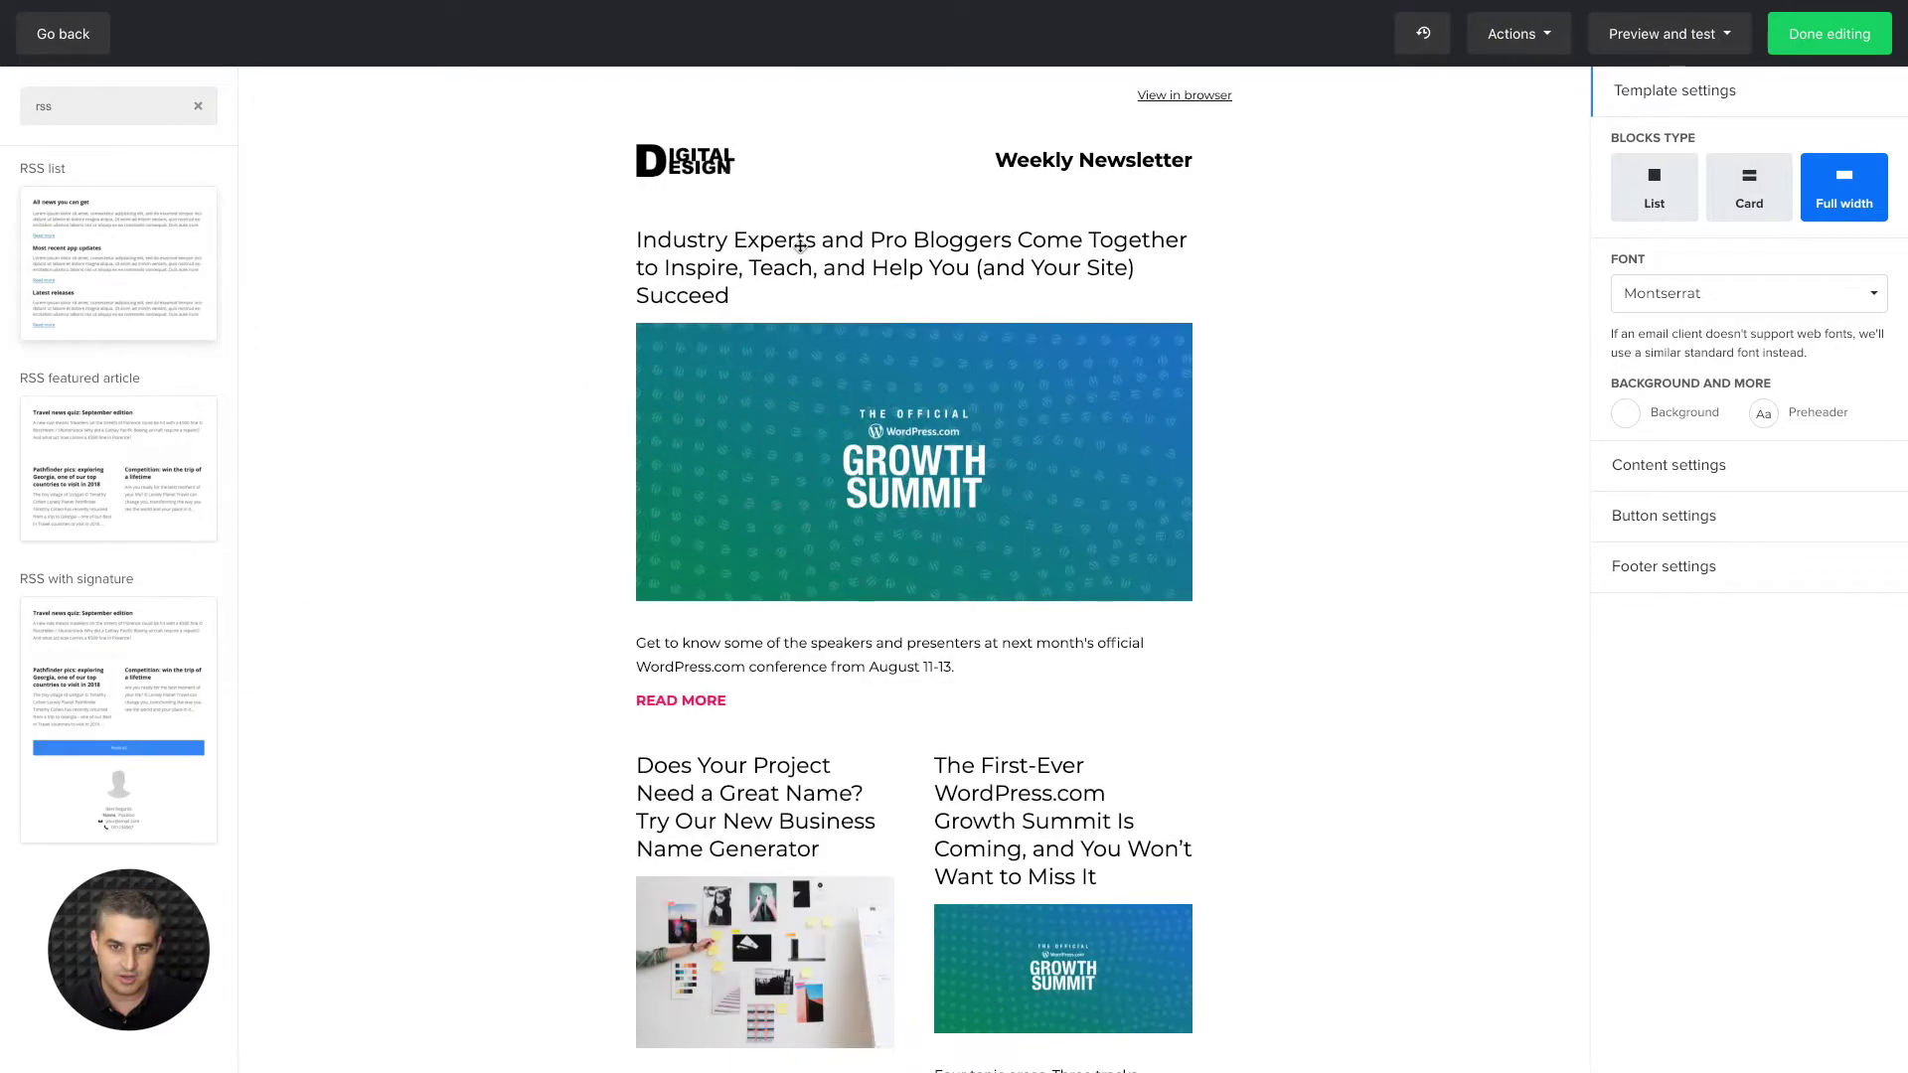
# - Compare the newsletter's RSS sections and delete the RSS list block added below the header
pyautogui.scroll(-1, 1275, 585)
pyautogui.scroll(-15, 1275, 585)
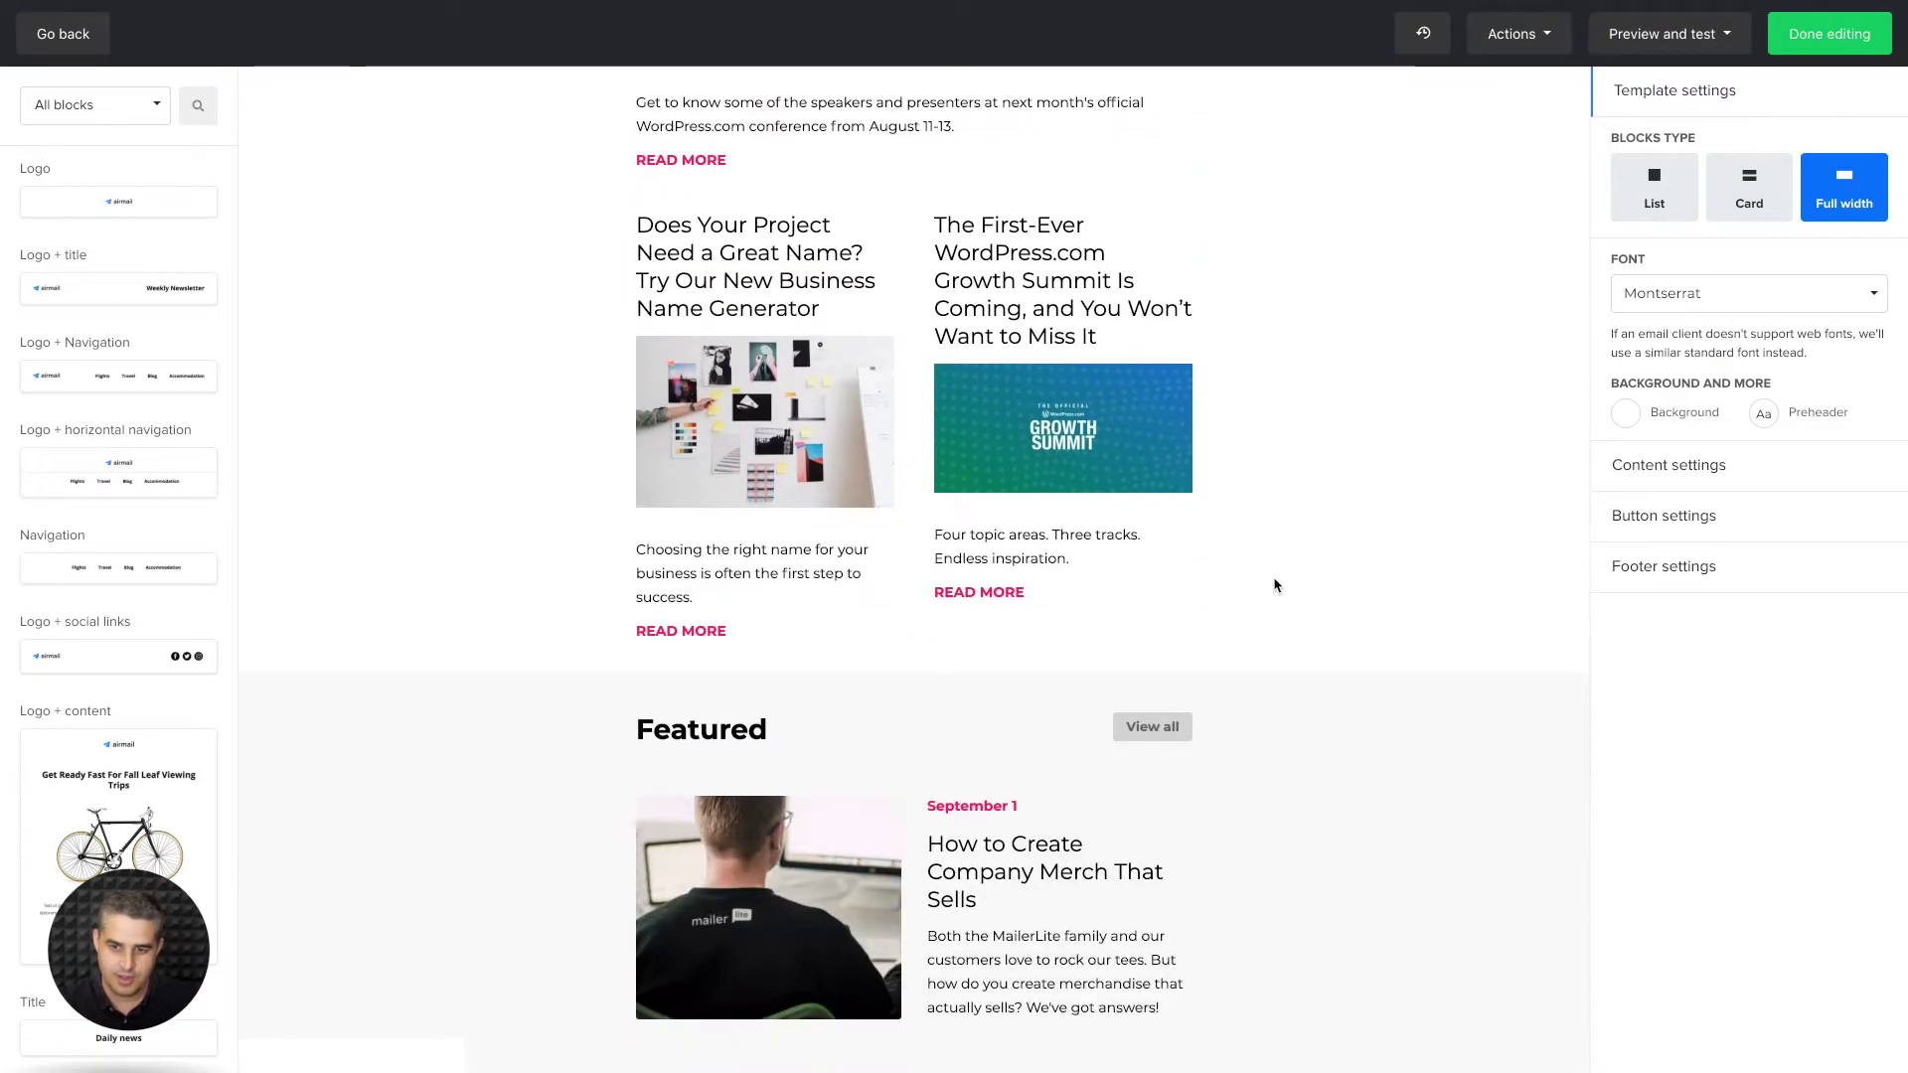
pyautogui.scroll(15, 1272, 586)
pyautogui.click(1195, 216)
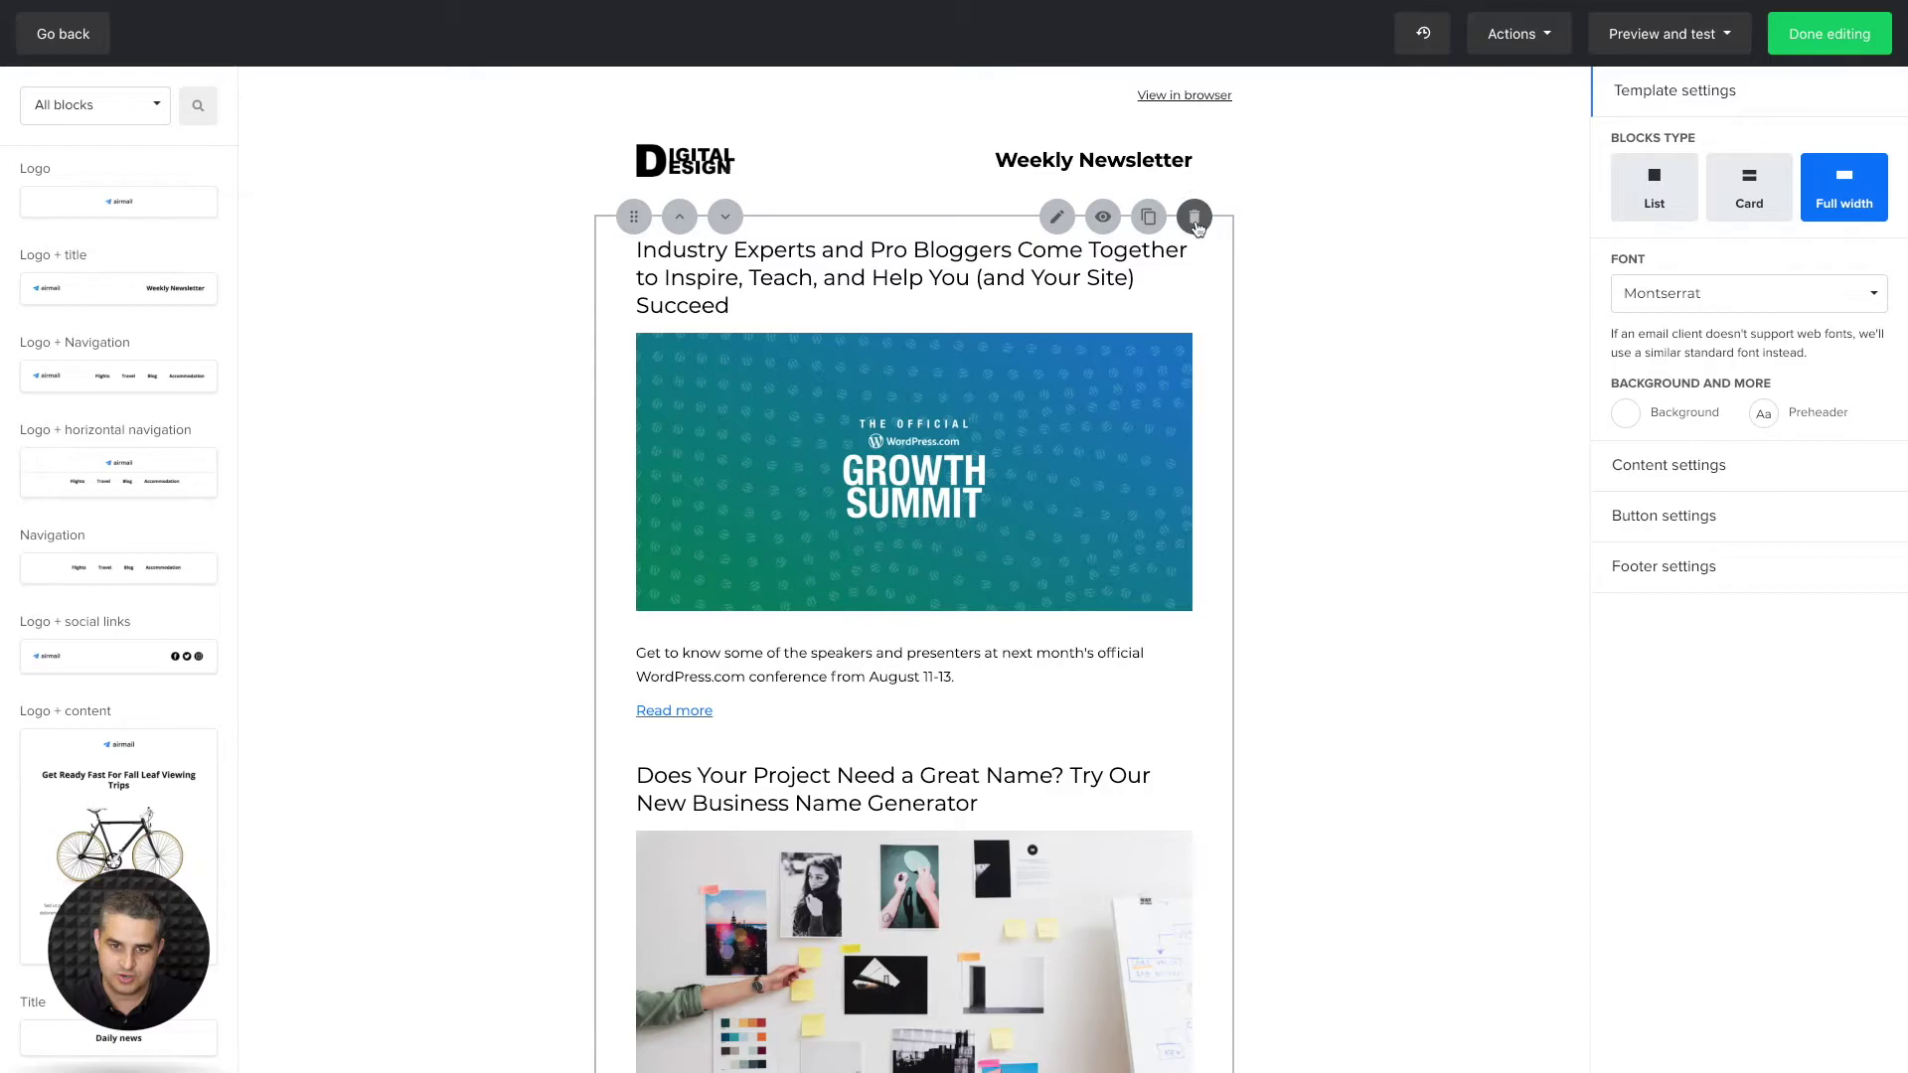
# - Delete the Featured heading, its two article blocks and the Editors' picks heading from the newsletter
pyautogui.scroll(-7, 1269, 636)
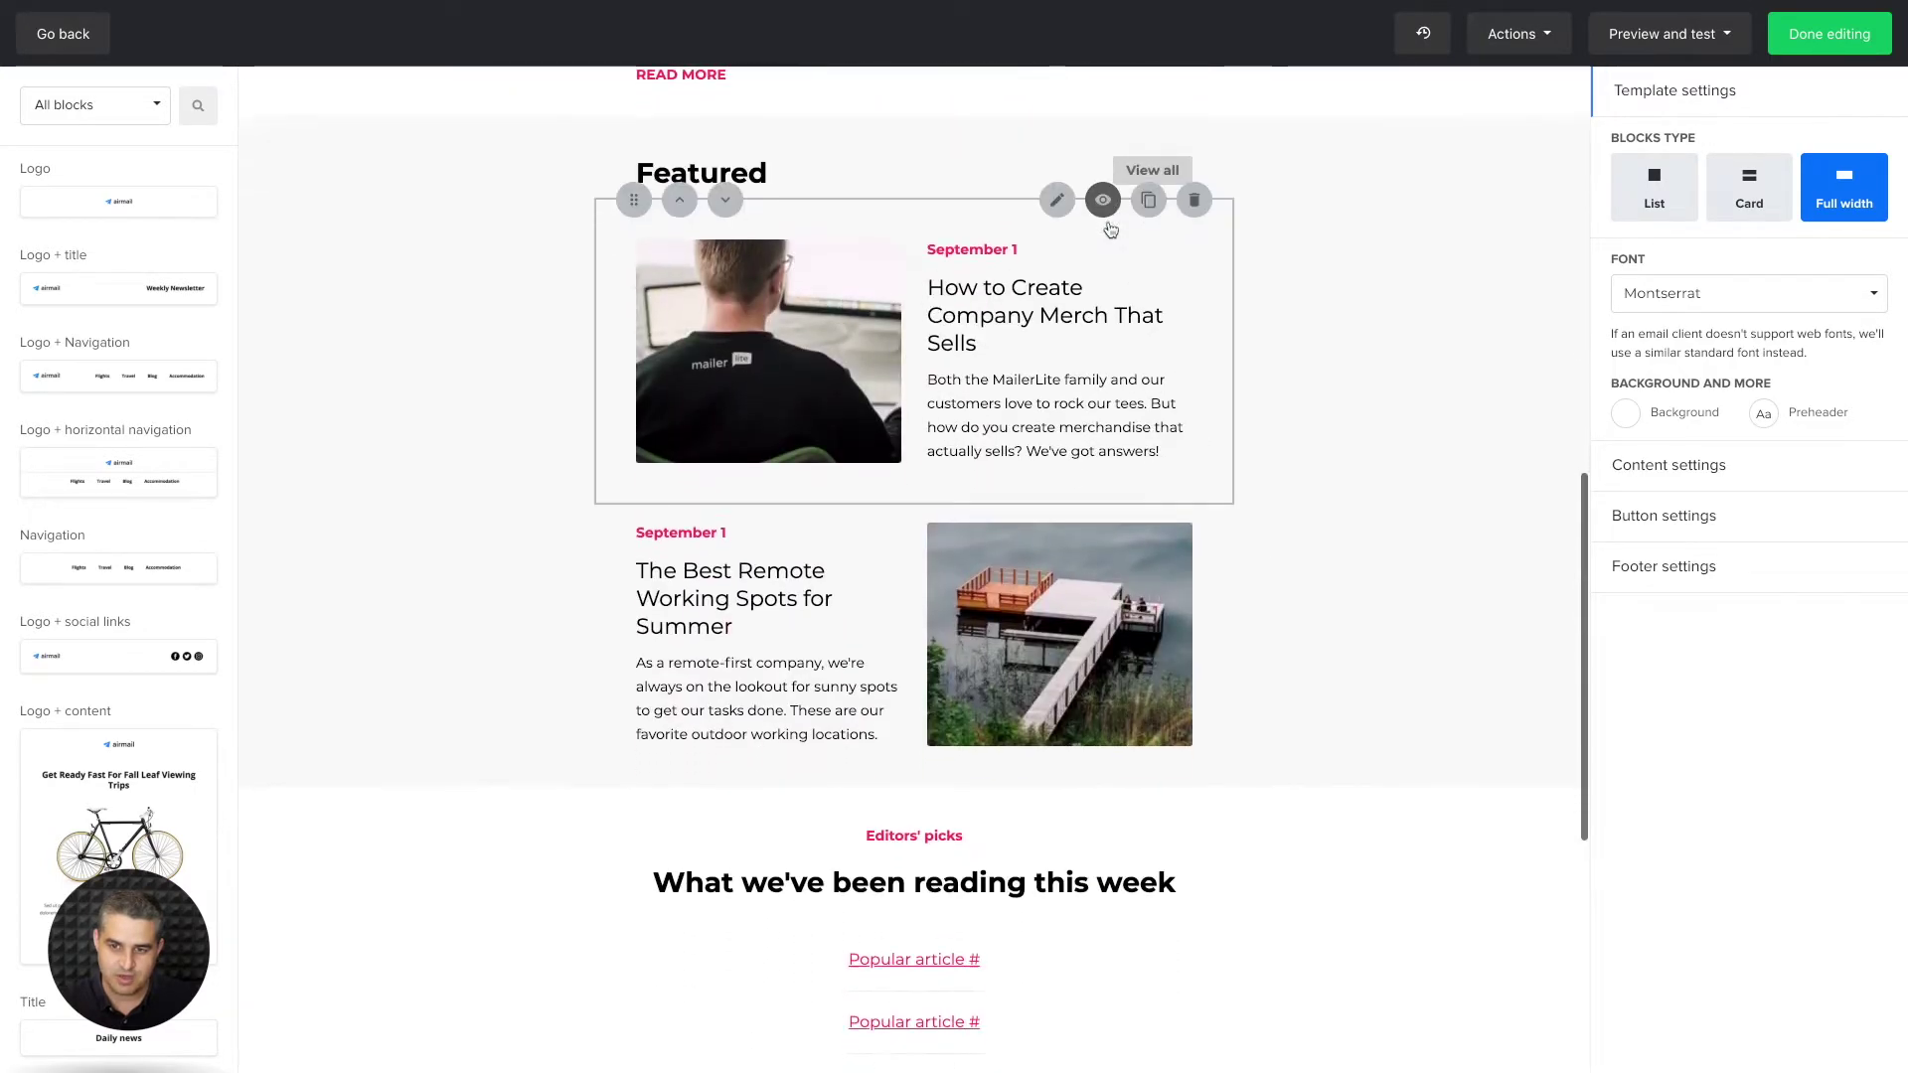
pyautogui.click(1195, 115)
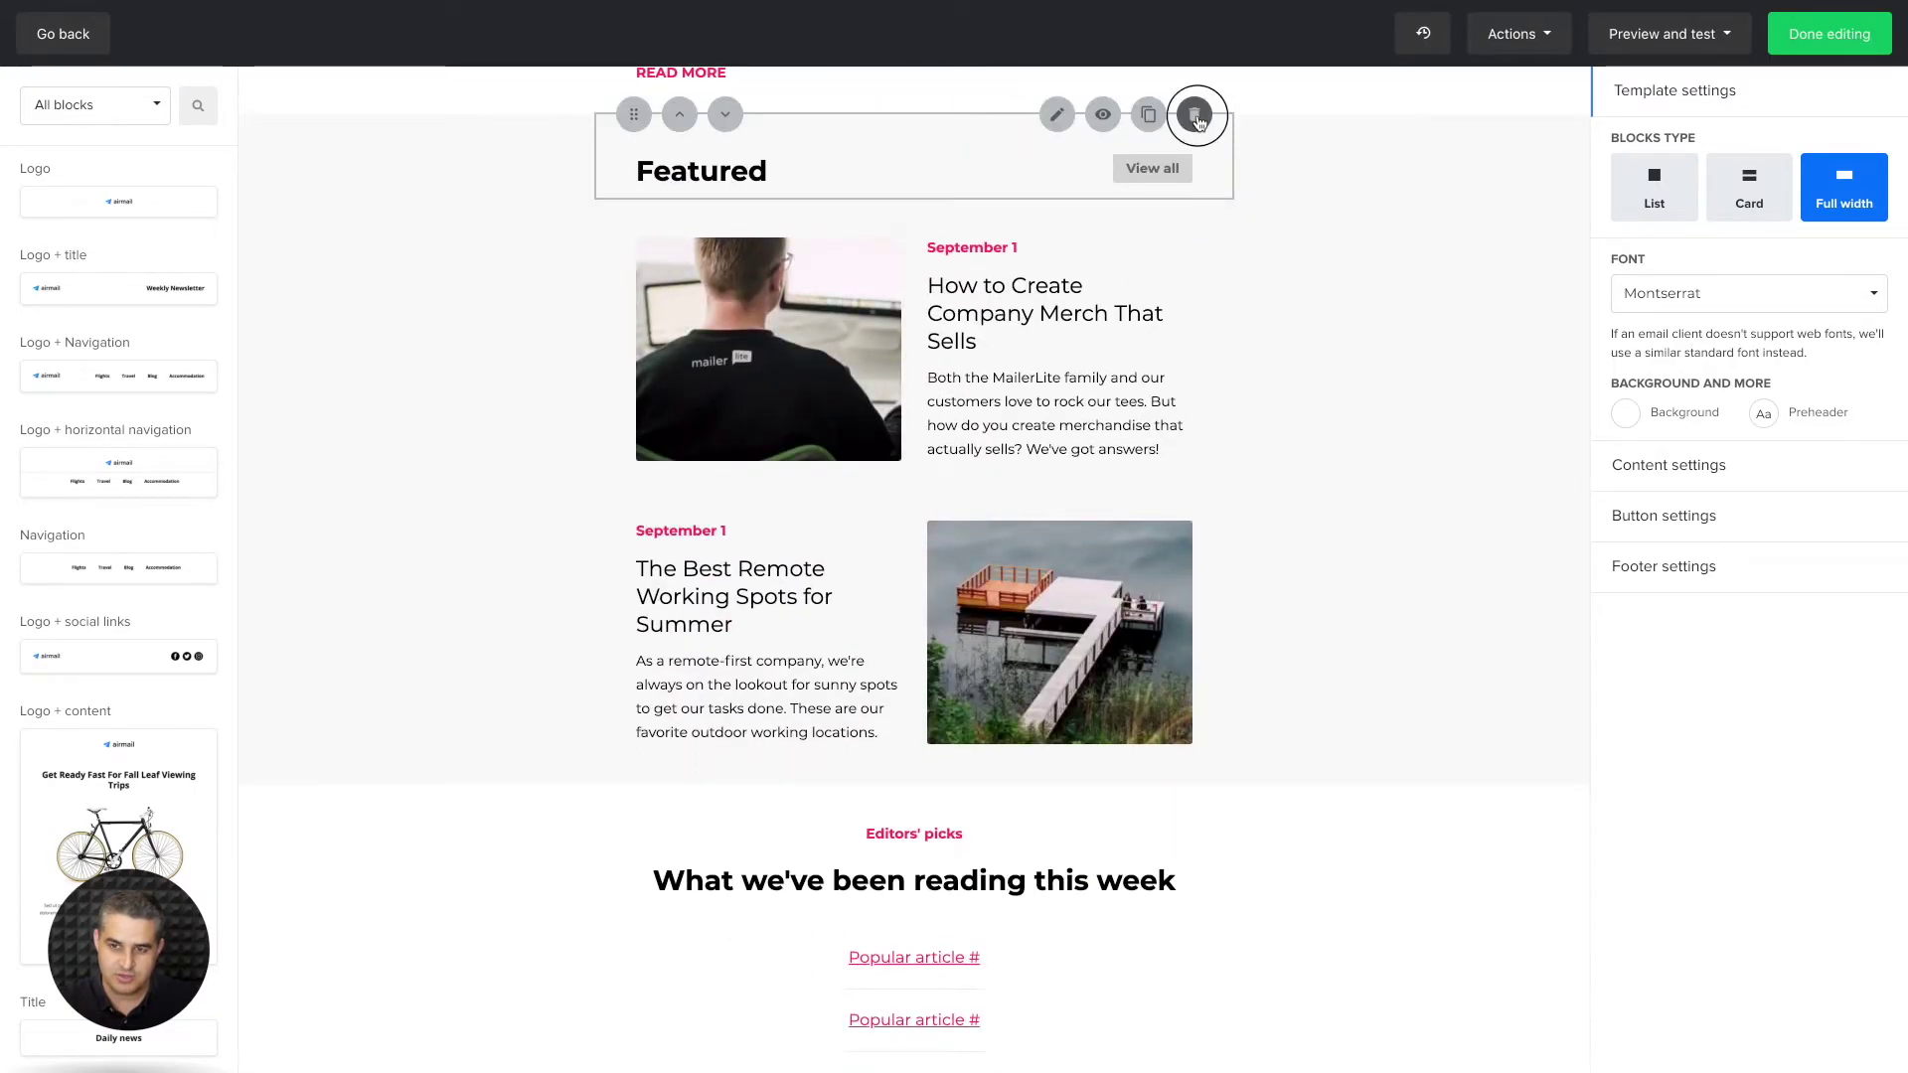
pyautogui.click(1194, 115)
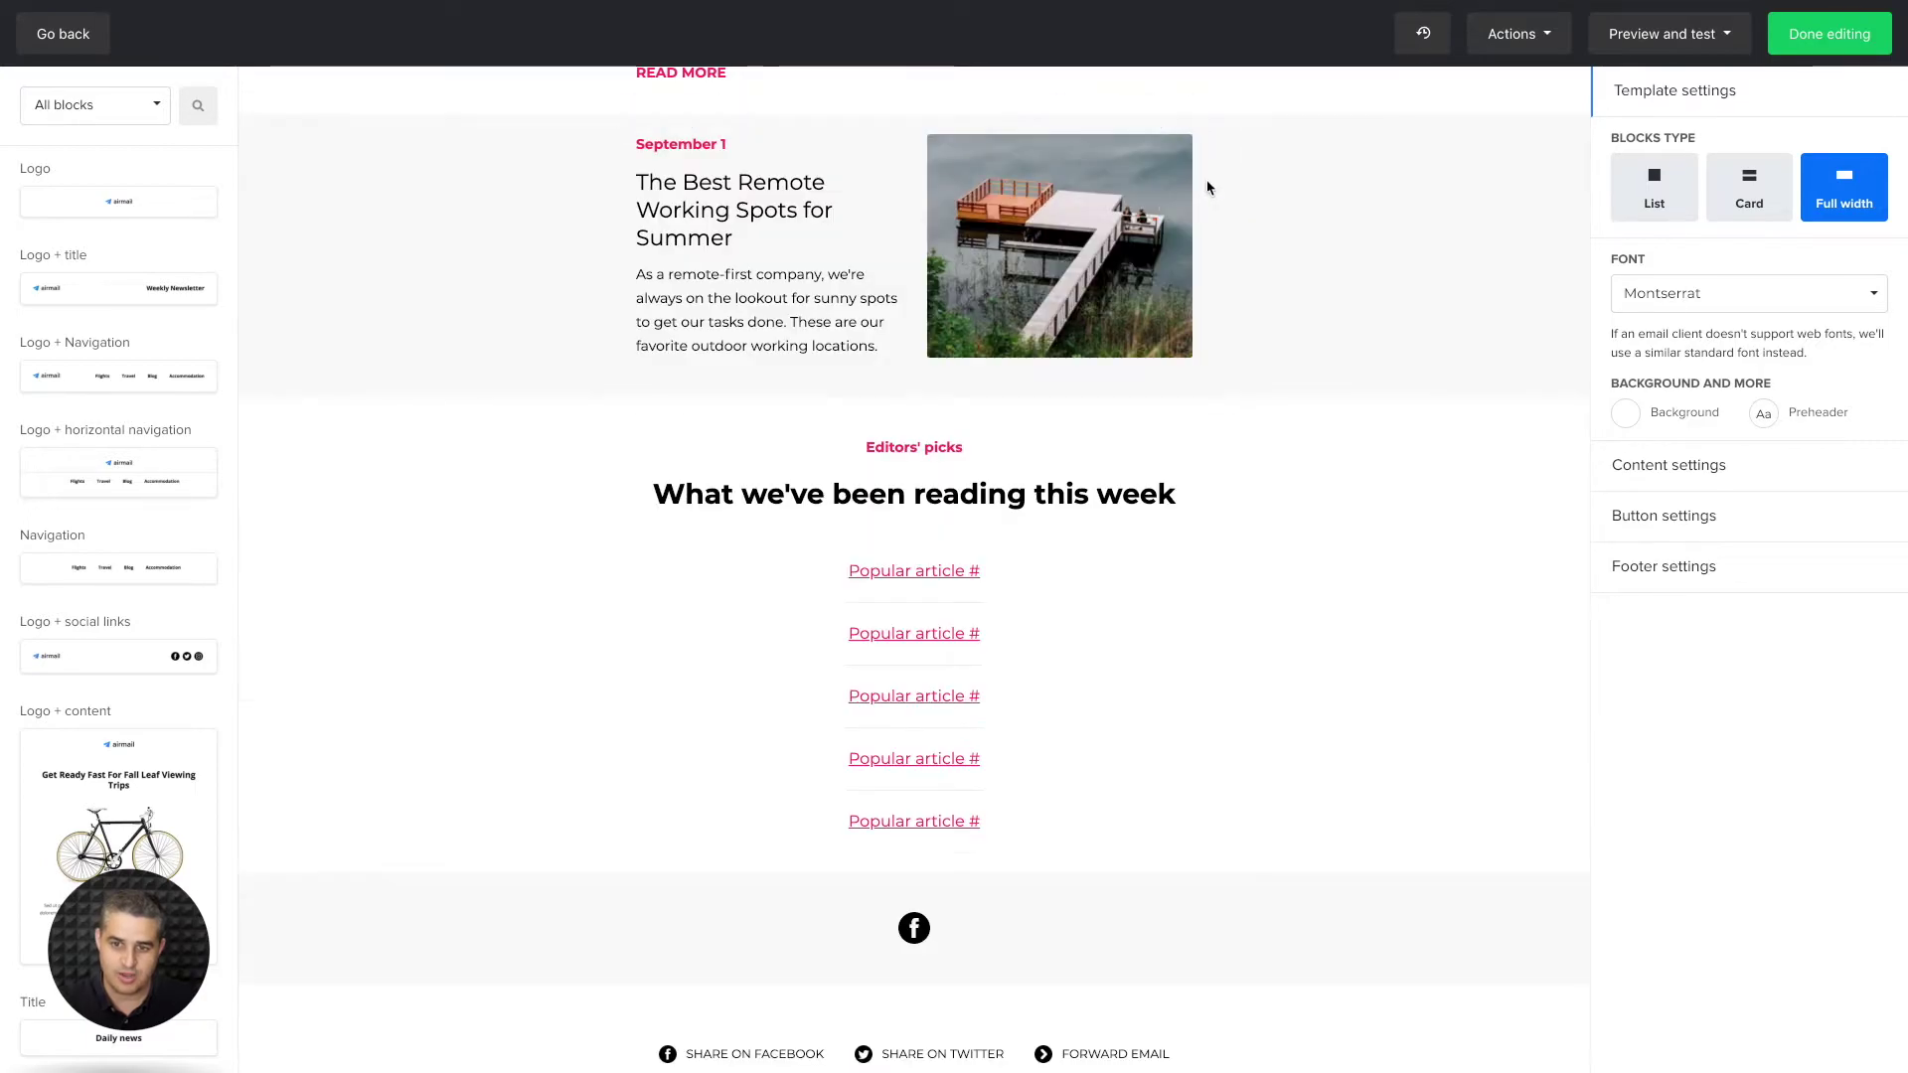
pyautogui.click(1197, 112)
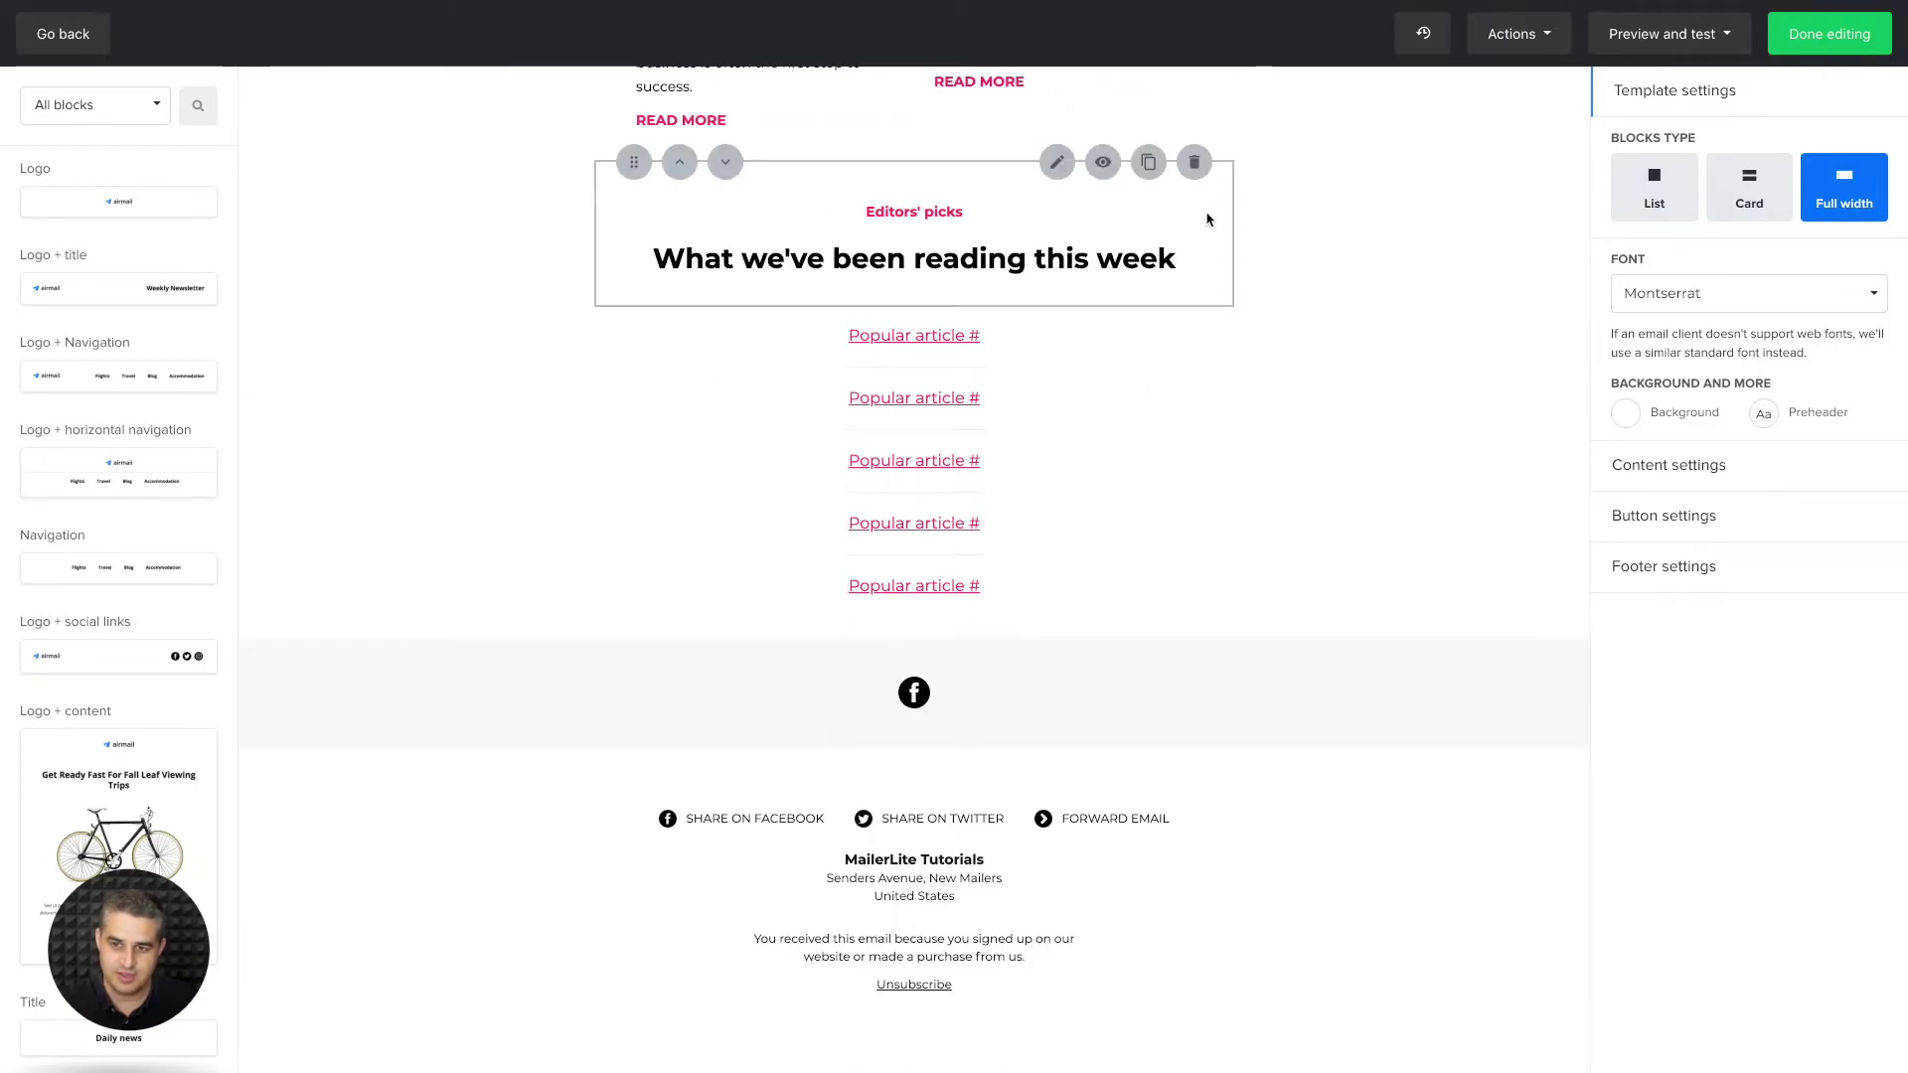
pyautogui.click(1194, 162)
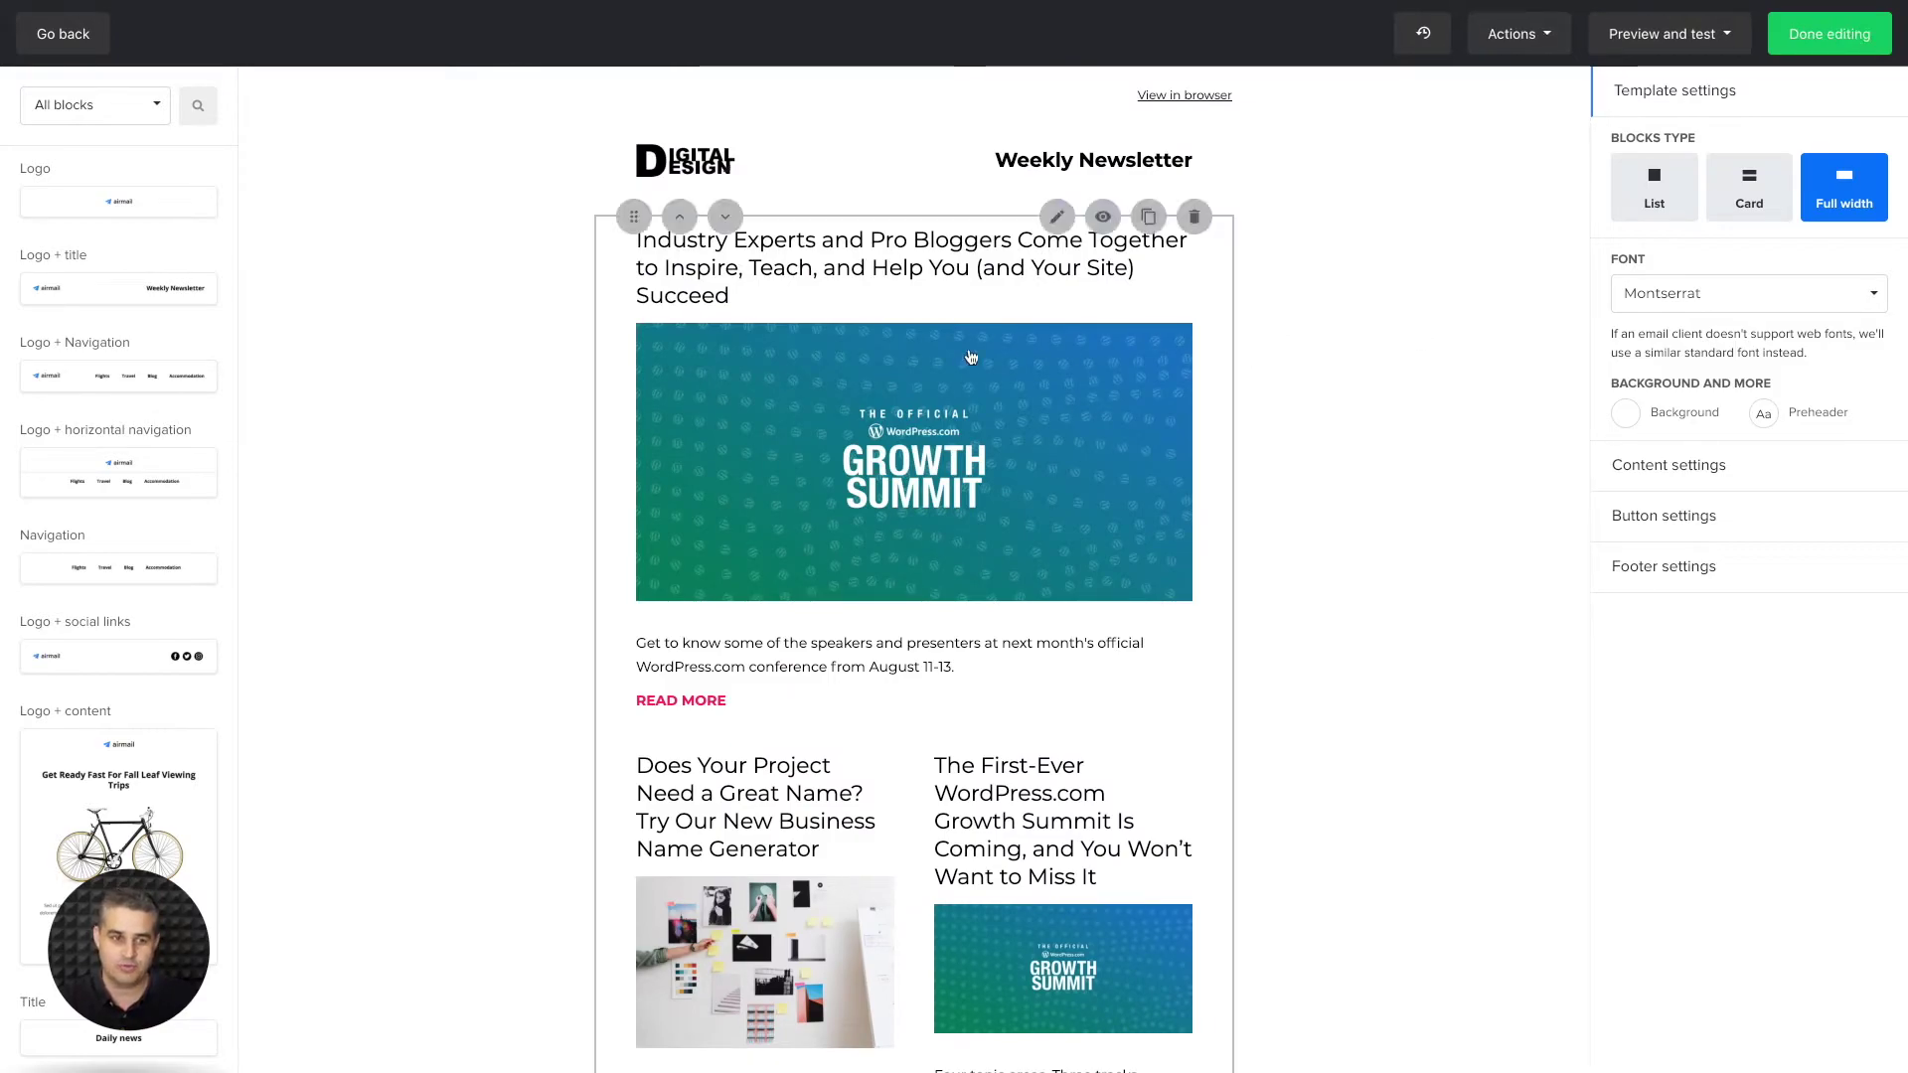
# - Add a Text block between the newsletter's header and the RSS featured article block
pyautogui.scroll(-9, 149, 397)
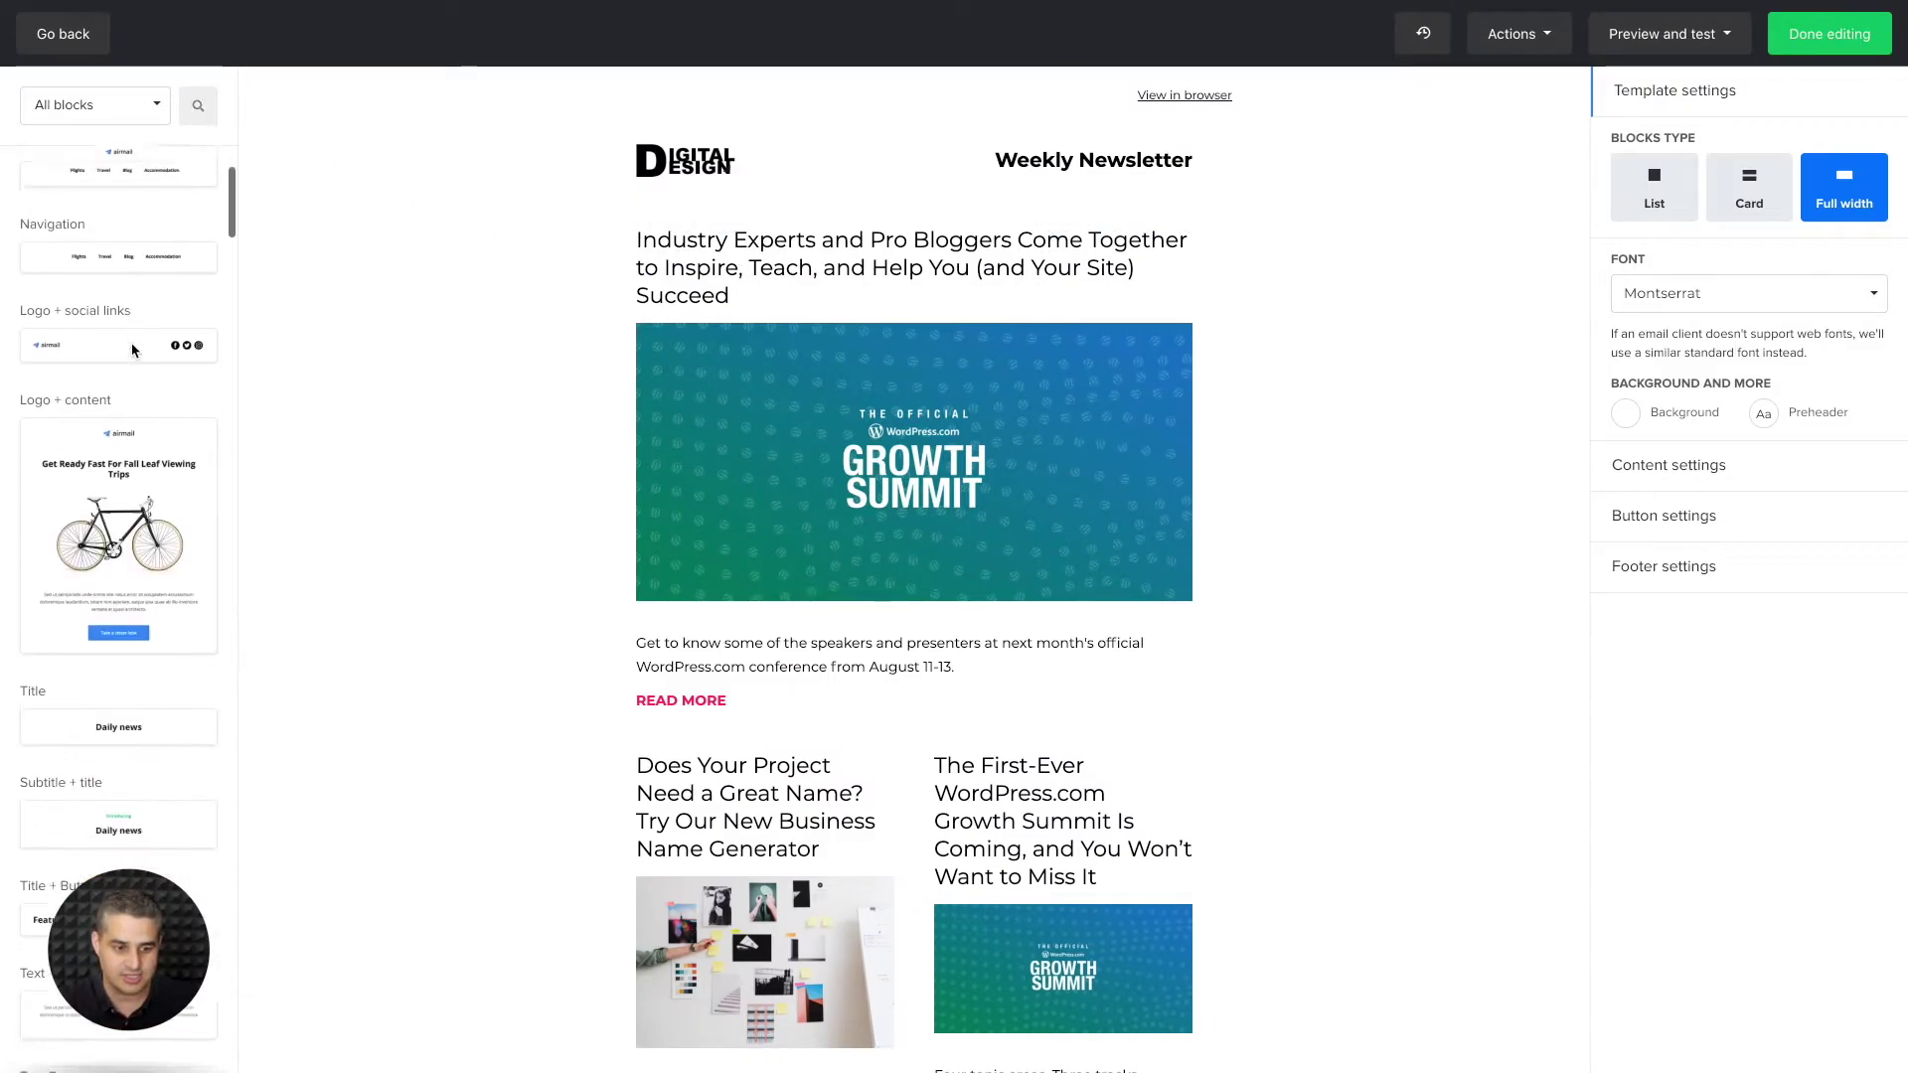
pyautogui.moveTo(165, 443); pyautogui.dragTo(767, 197)
pyautogui.moveTo(830, 214)
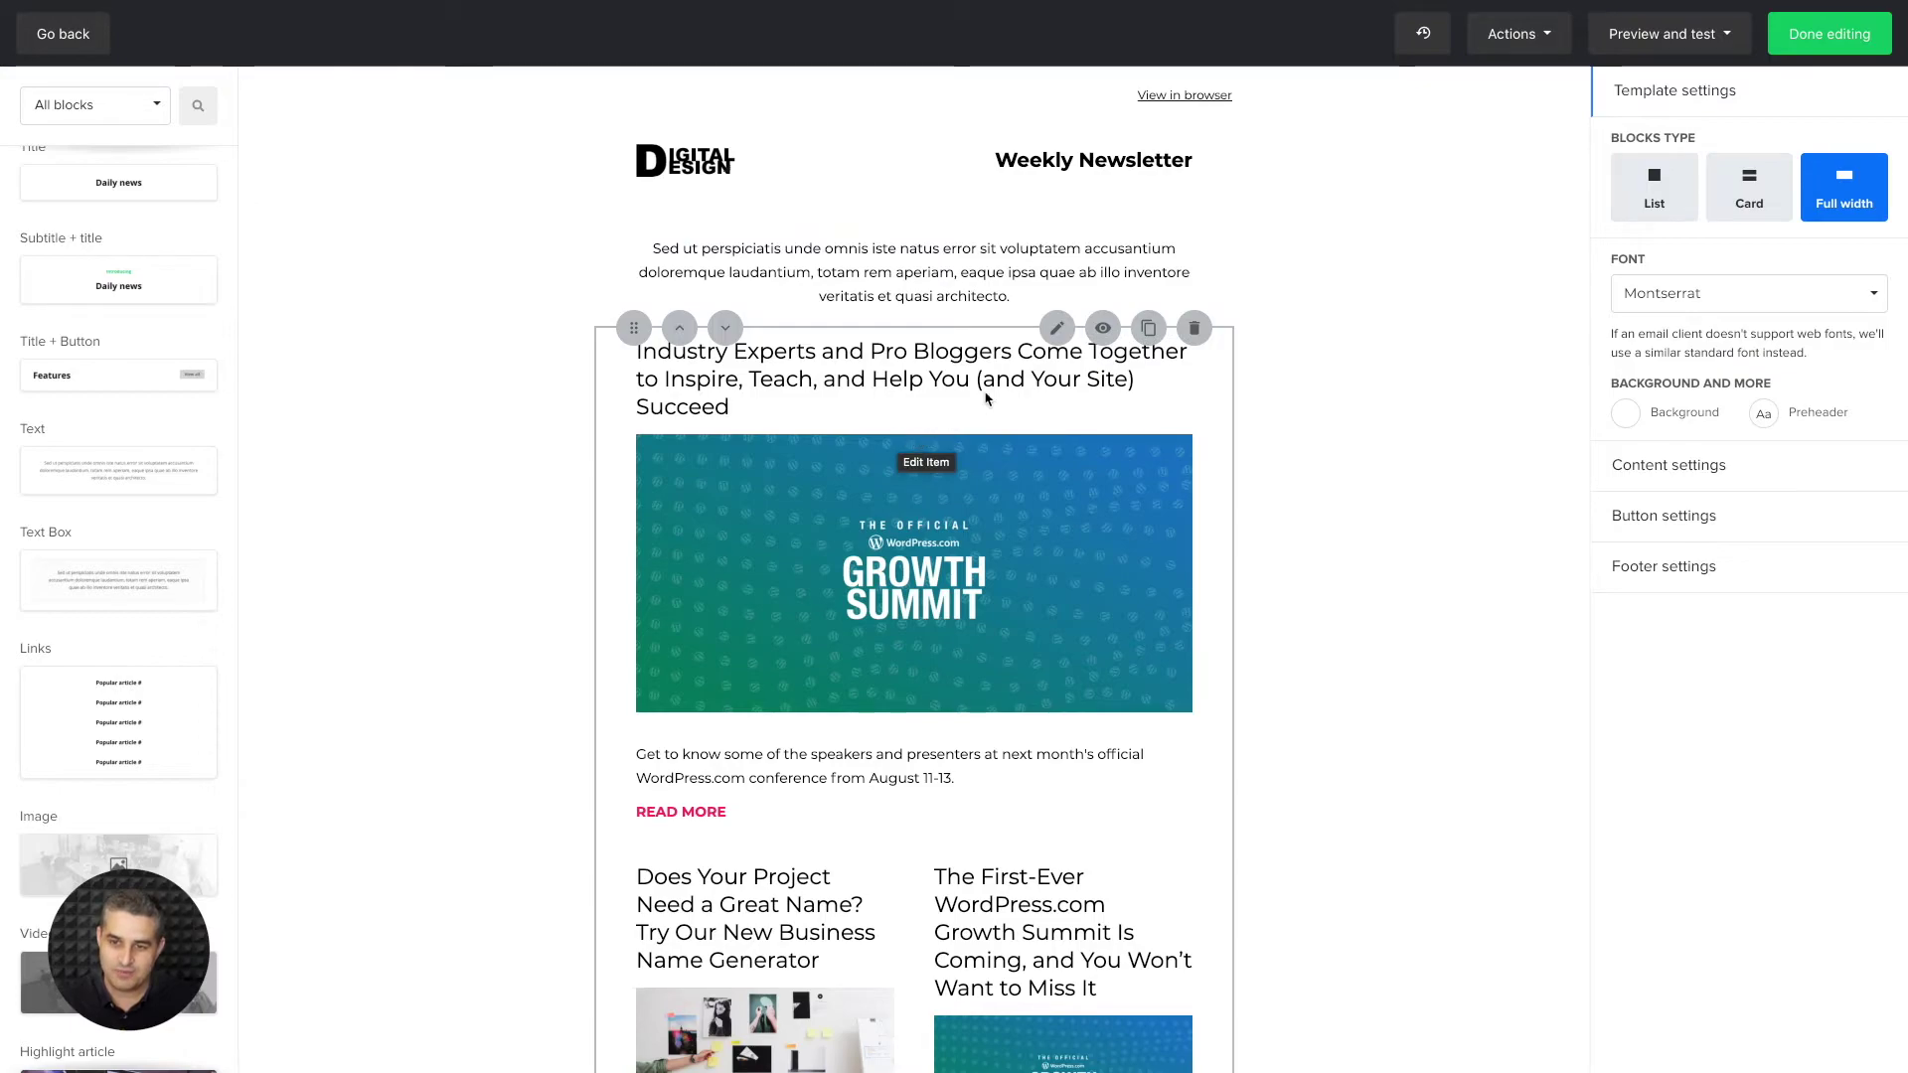
# - Set the RSS featured article block to show 9 items and review the posts in the newsletter
pyautogui.click(1057, 331)
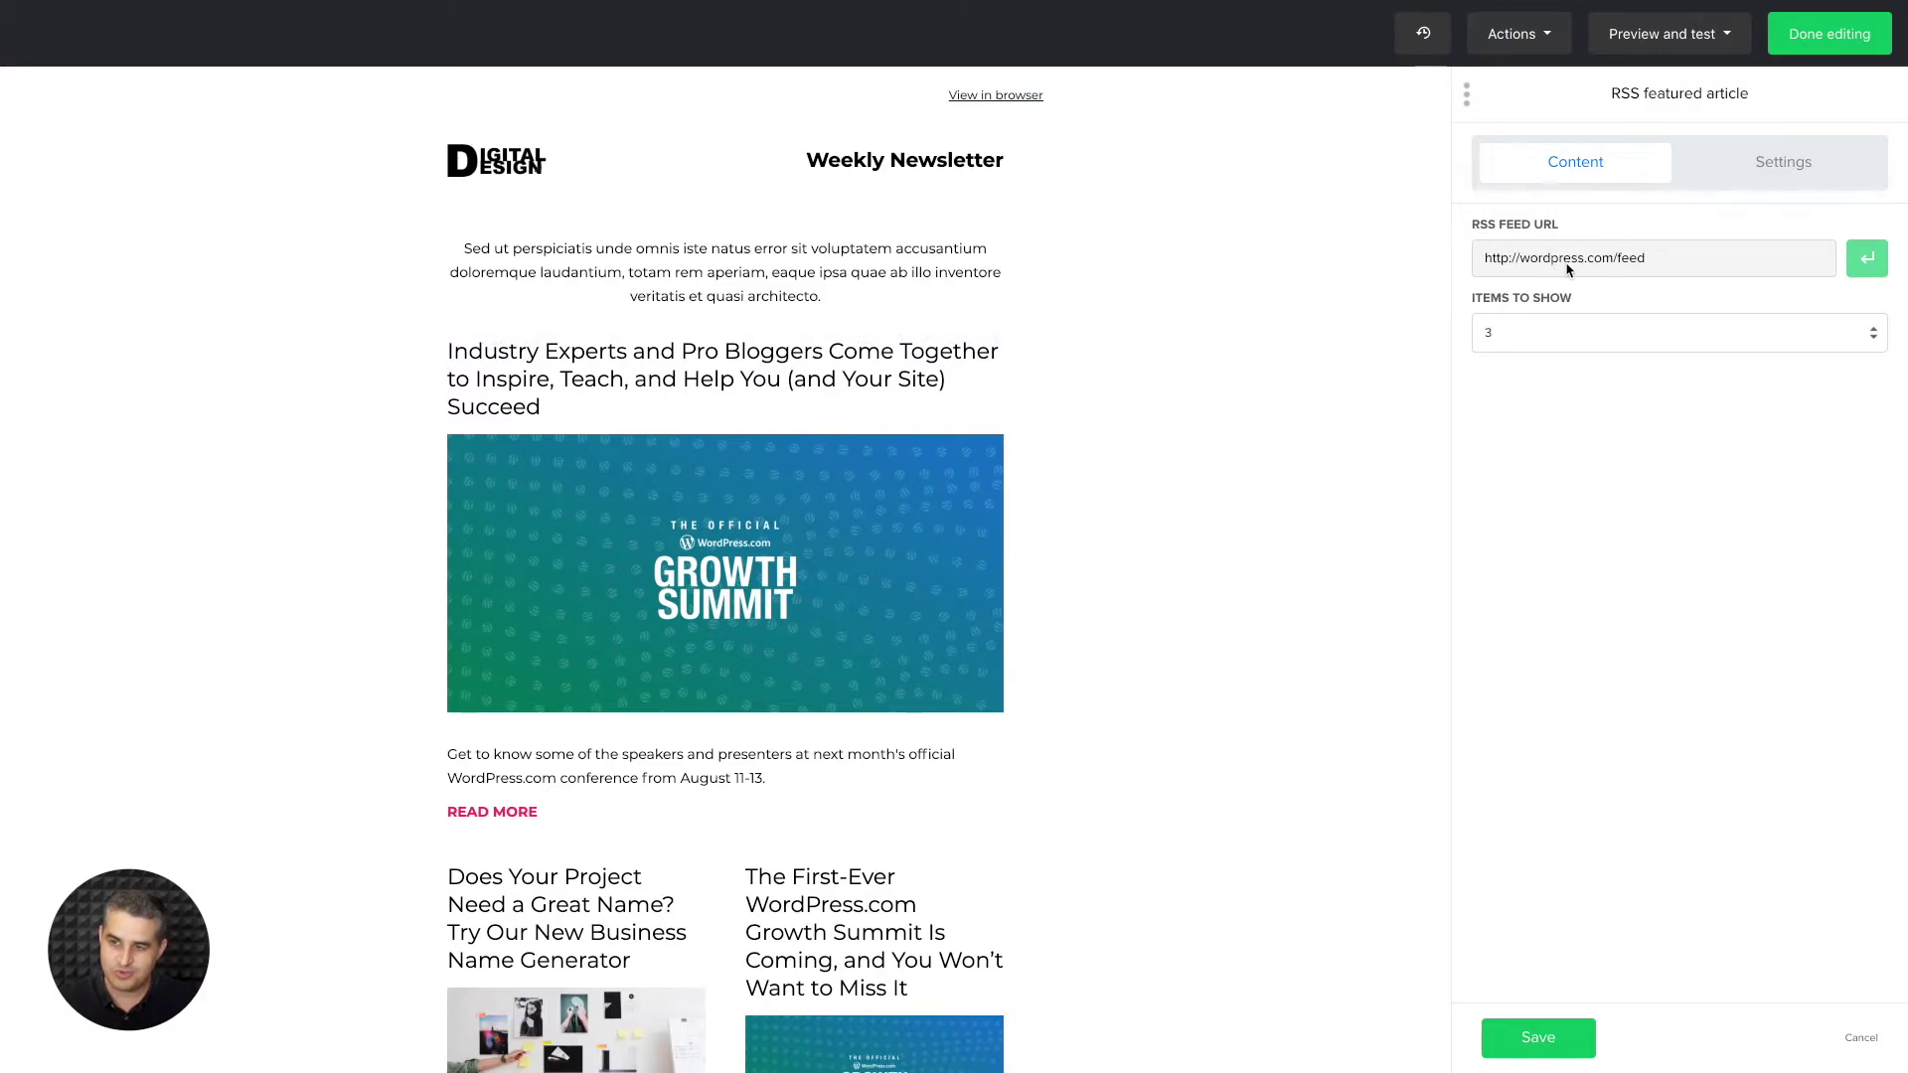
pyautogui.click(1542, 334)
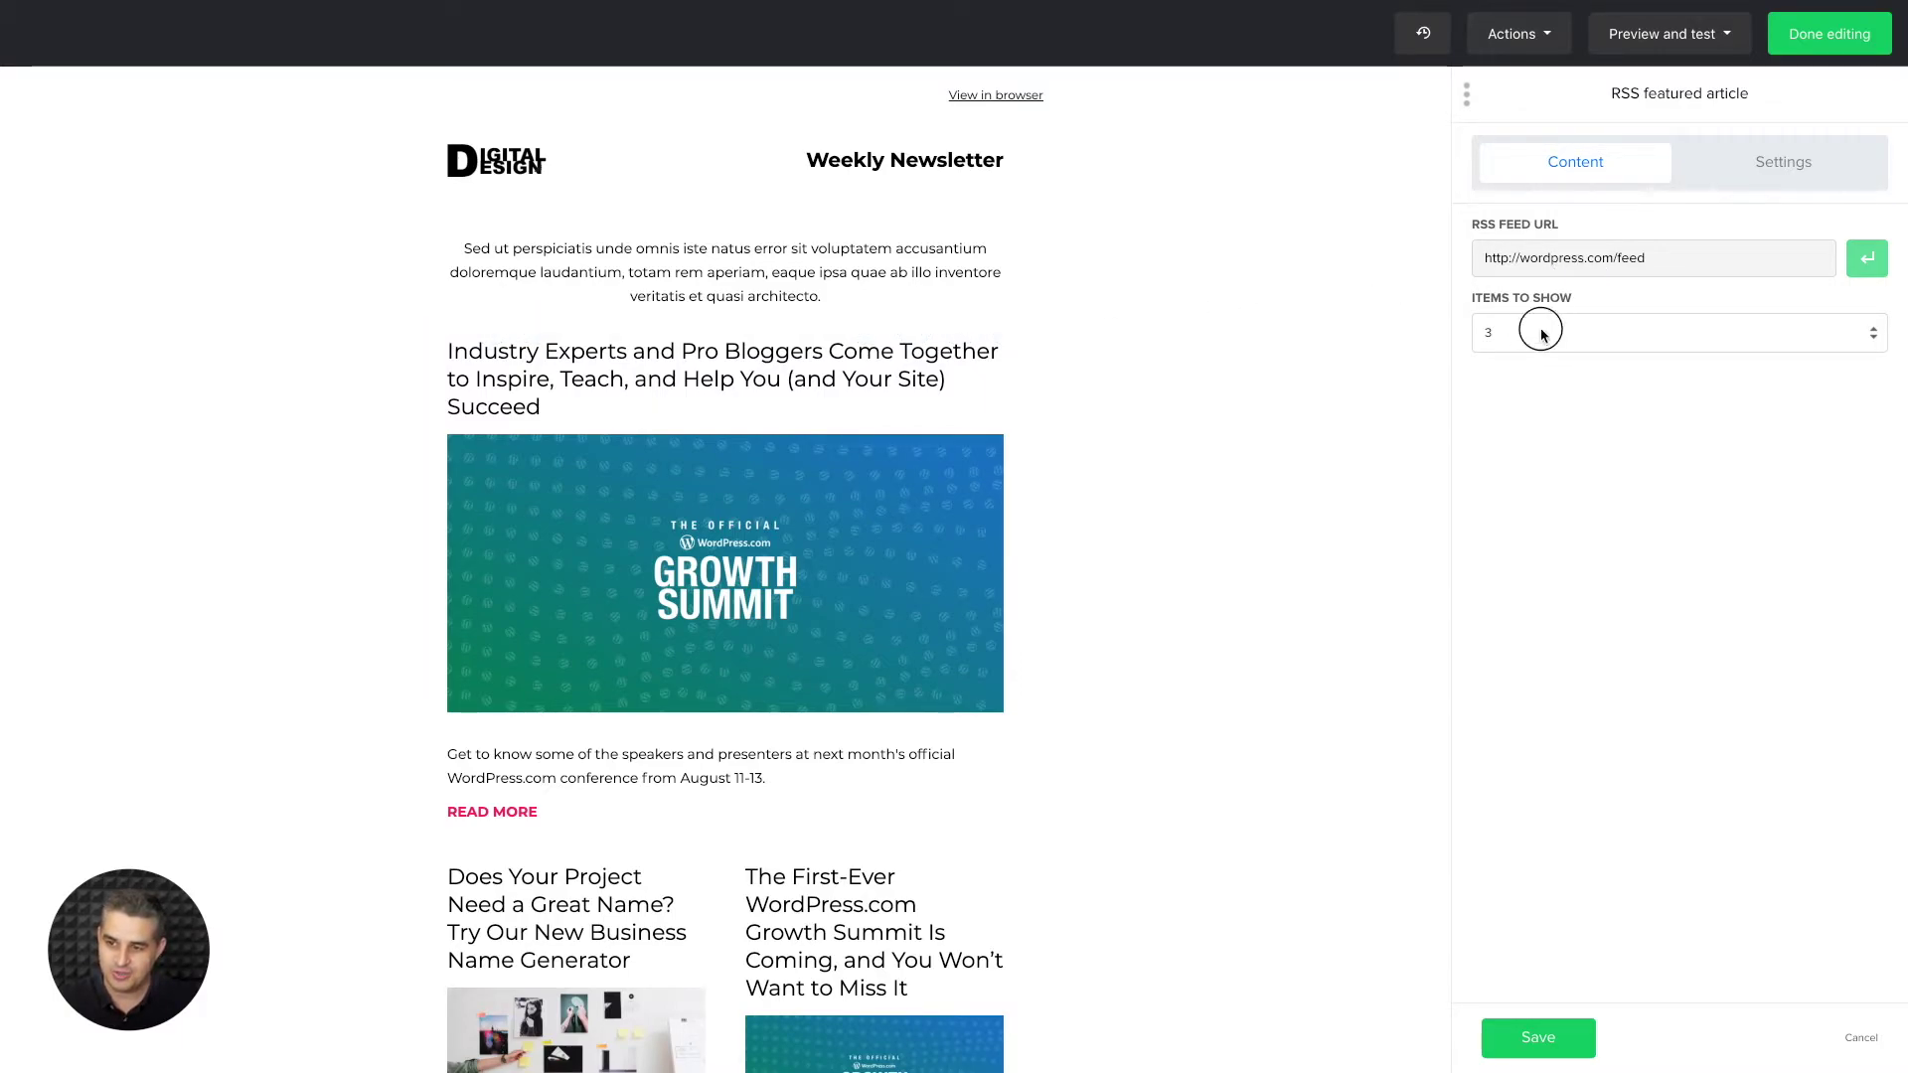
pyautogui.click(1514, 467)
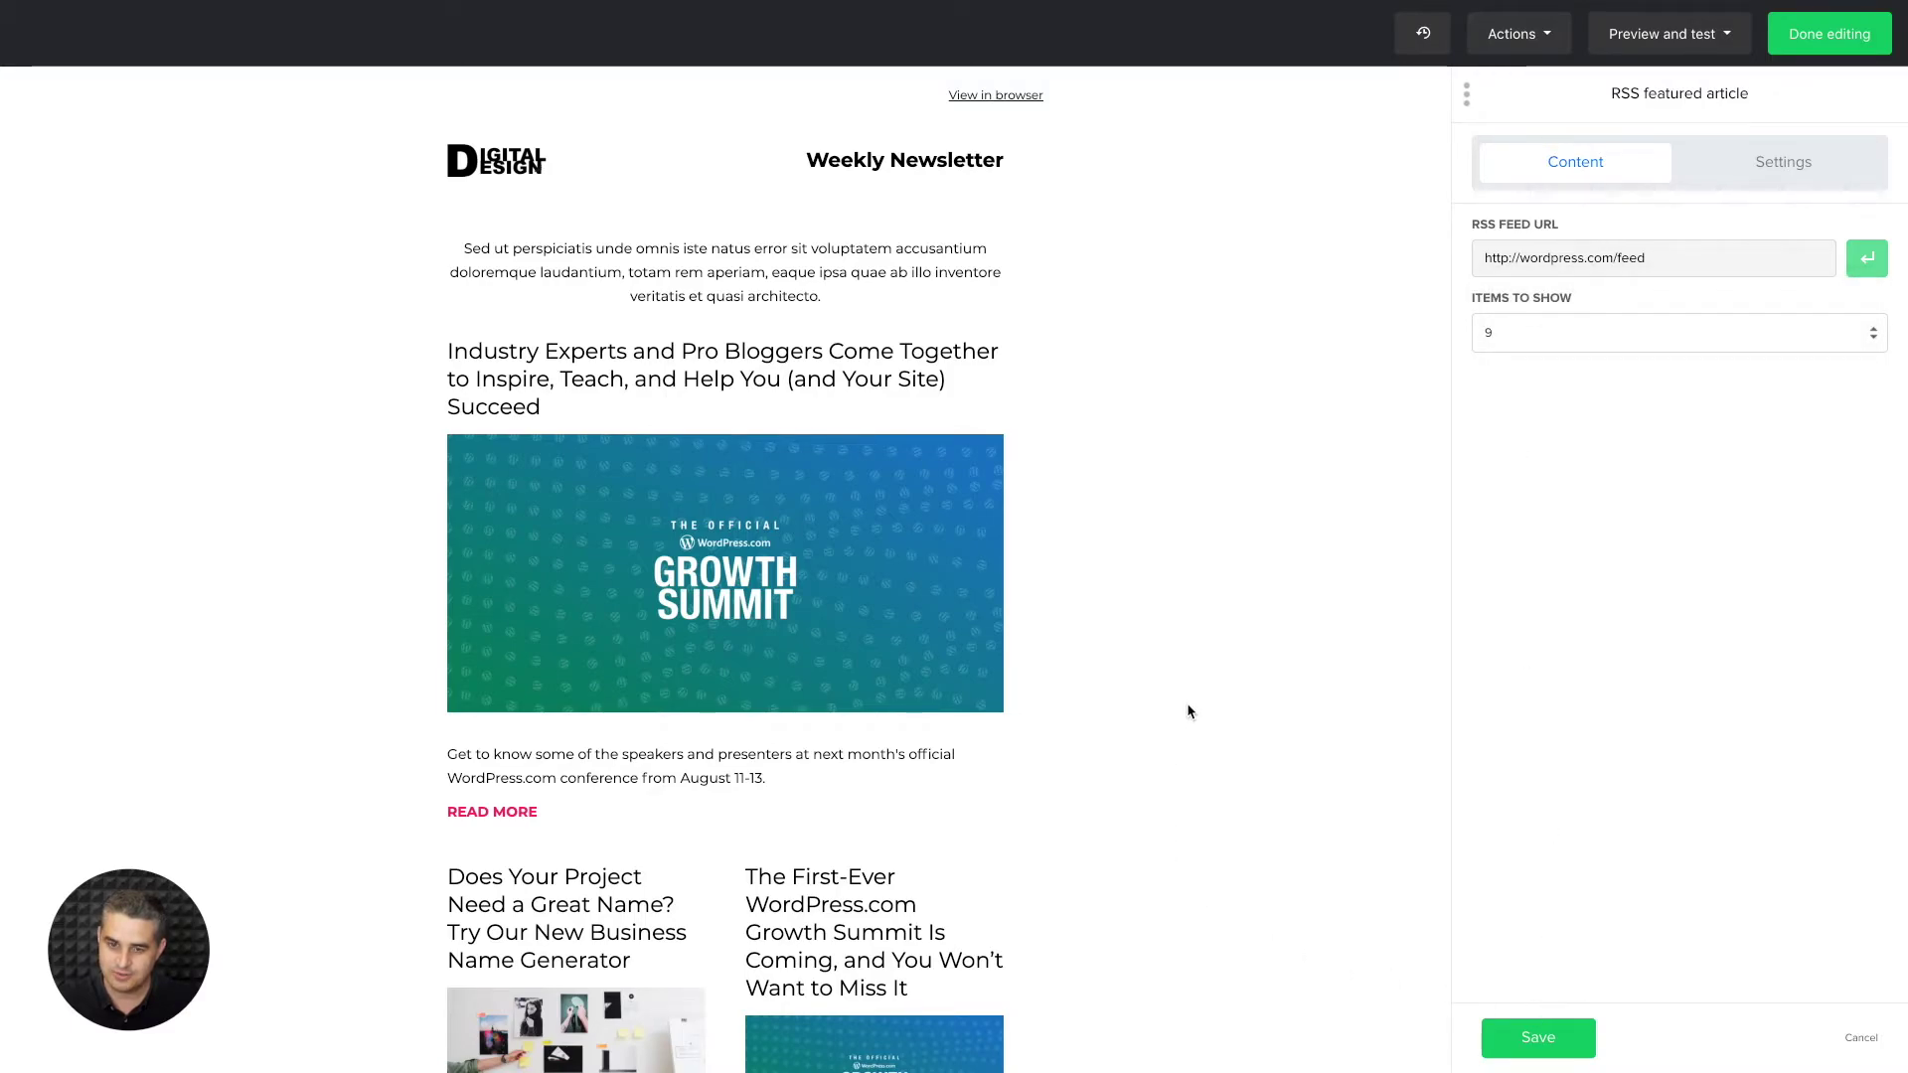
pyautogui.scroll(-15, 1188, 711)
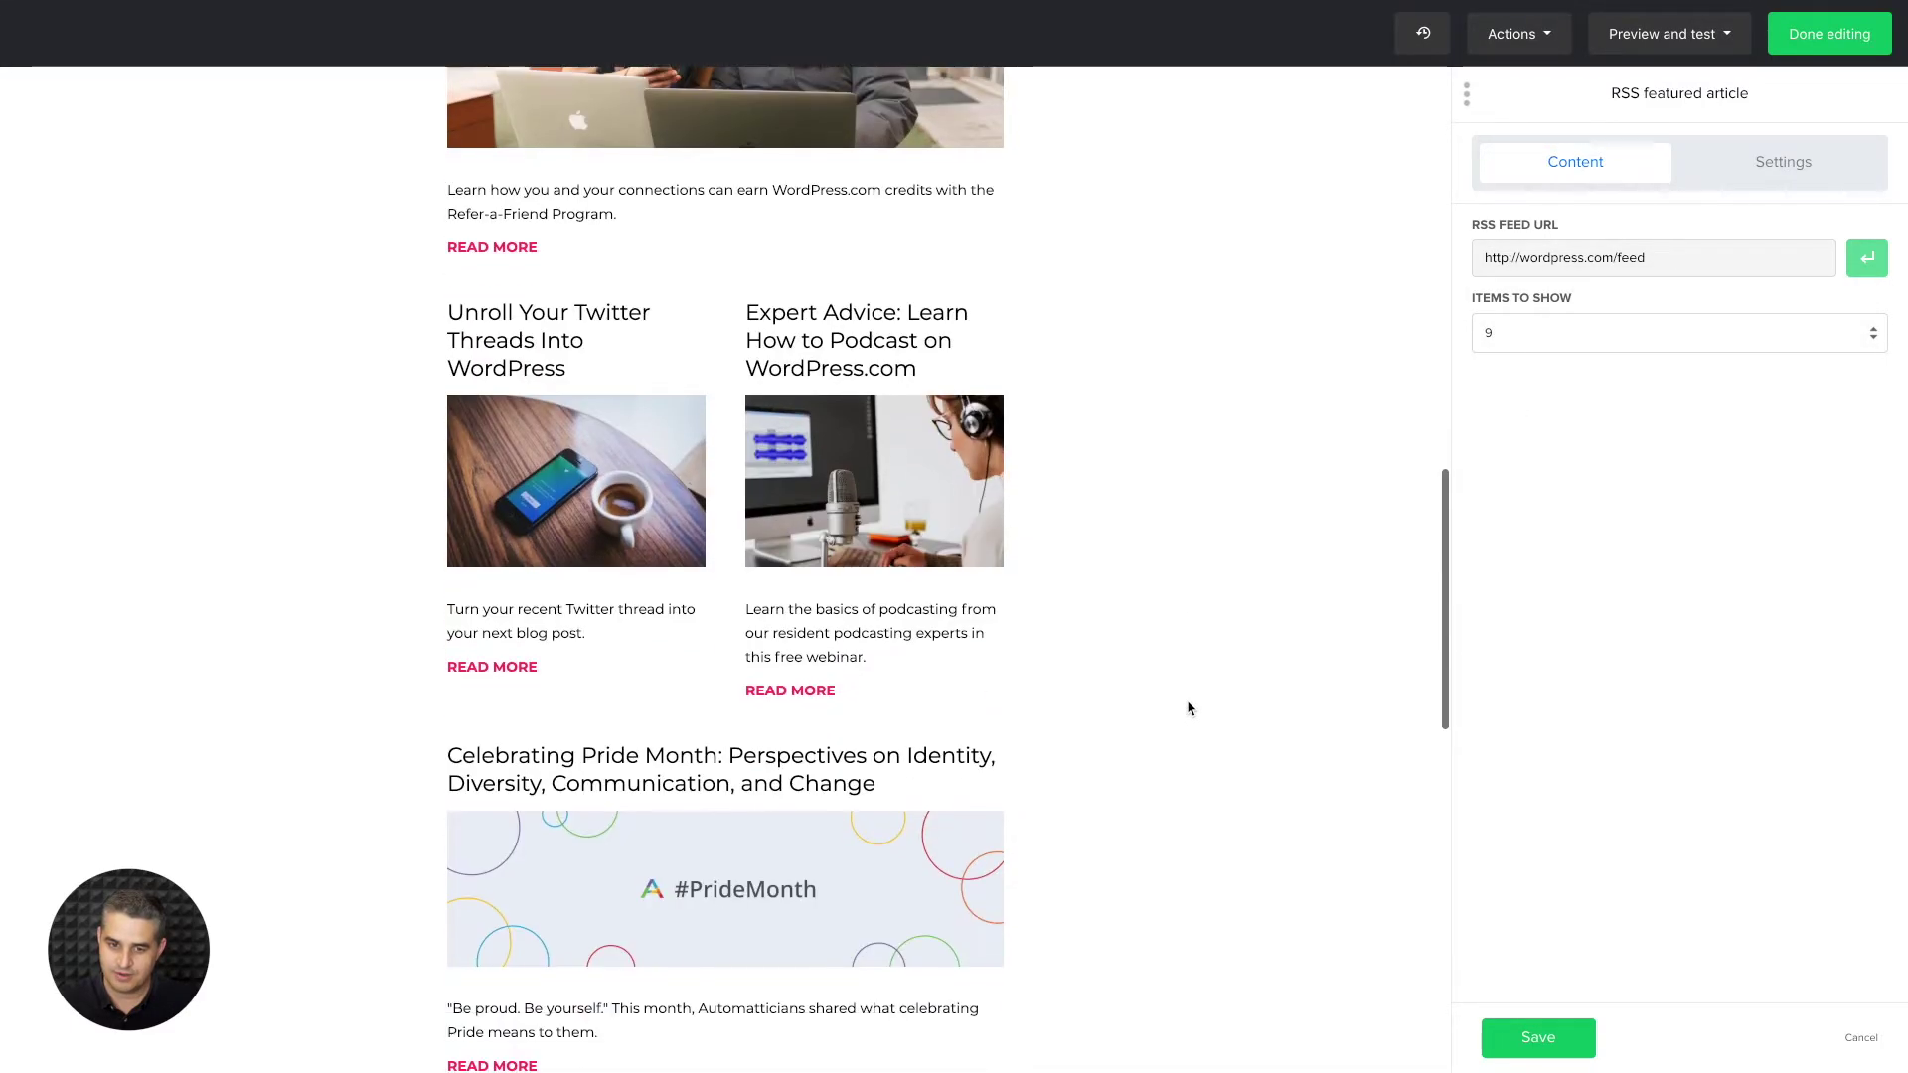
pyautogui.scroll(-3, 1188, 708)
pyautogui.scroll(2, 1189, 709)
pyautogui.scroll(15, 1189, 709)
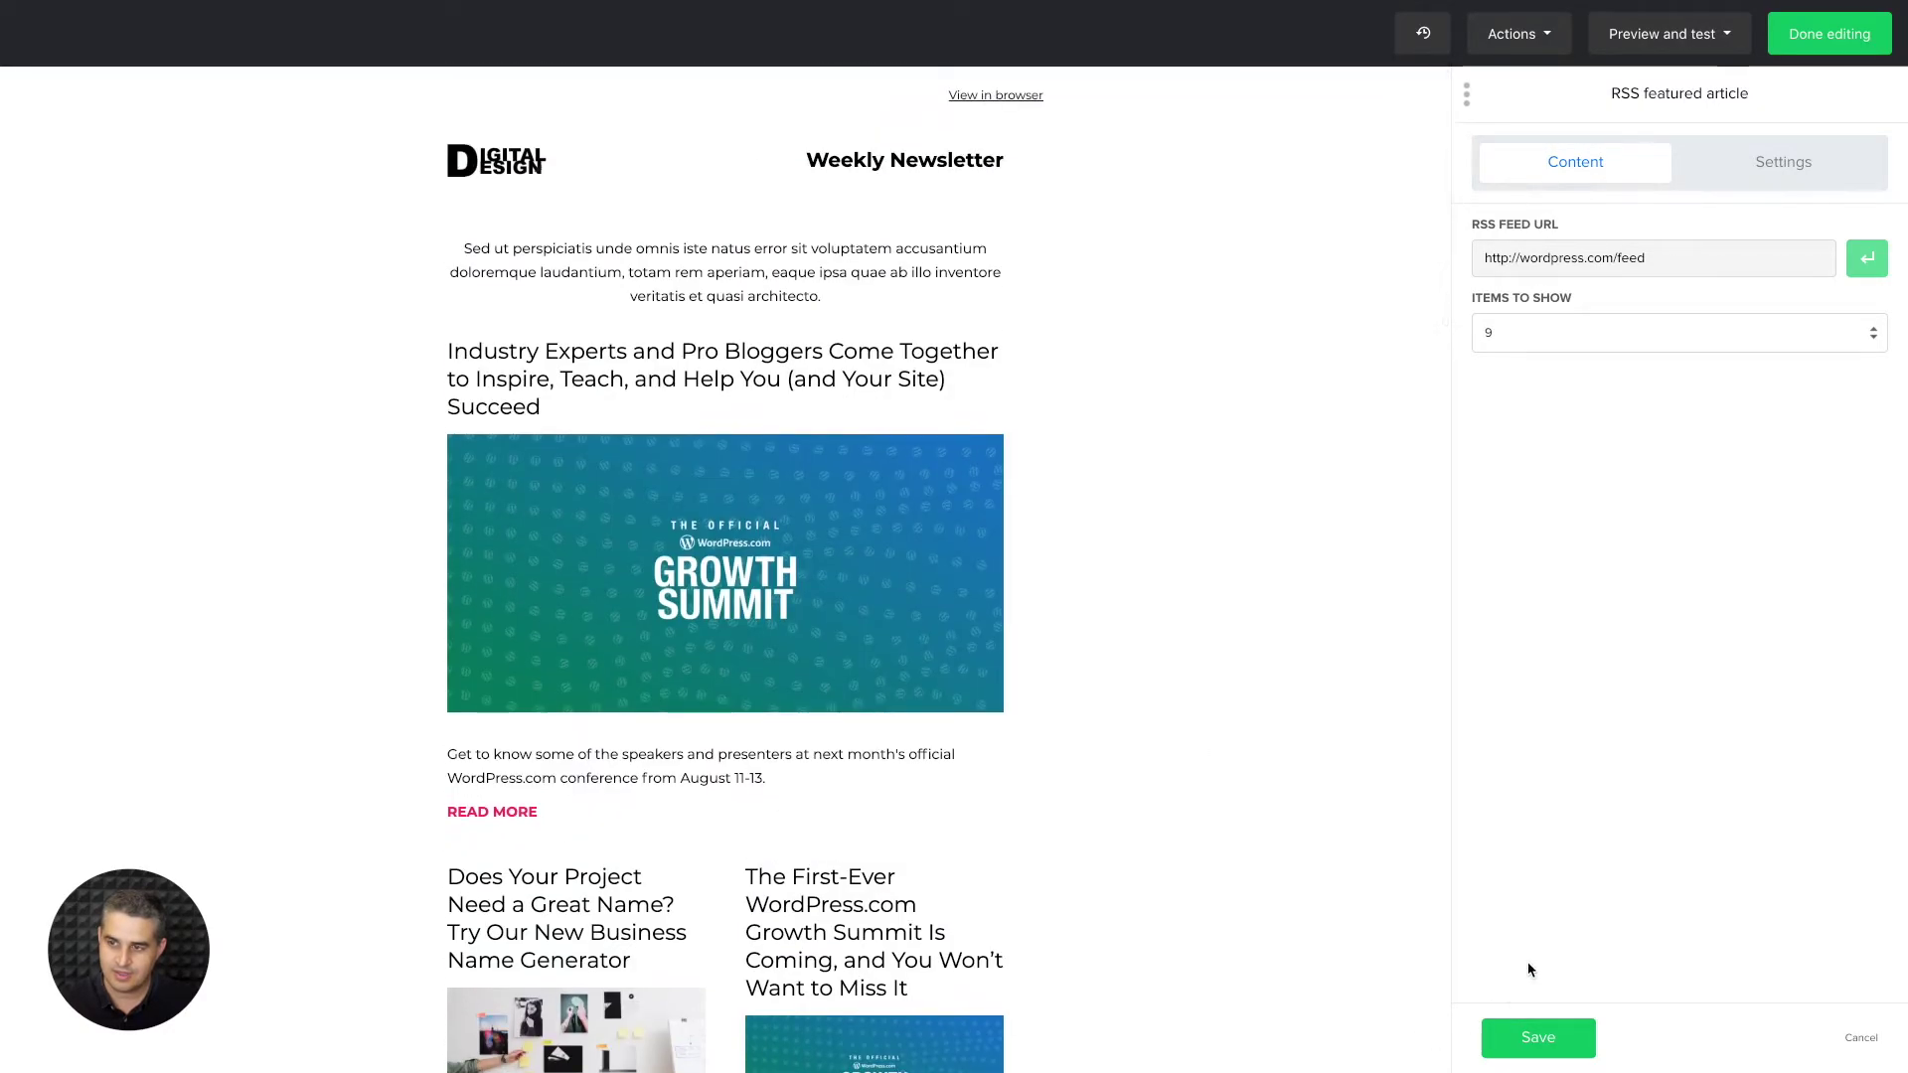
# - Slightly increase the RSS block's top padding and switch its layout to full-width posts stacked in one column
pyautogui.click(1783, 163)
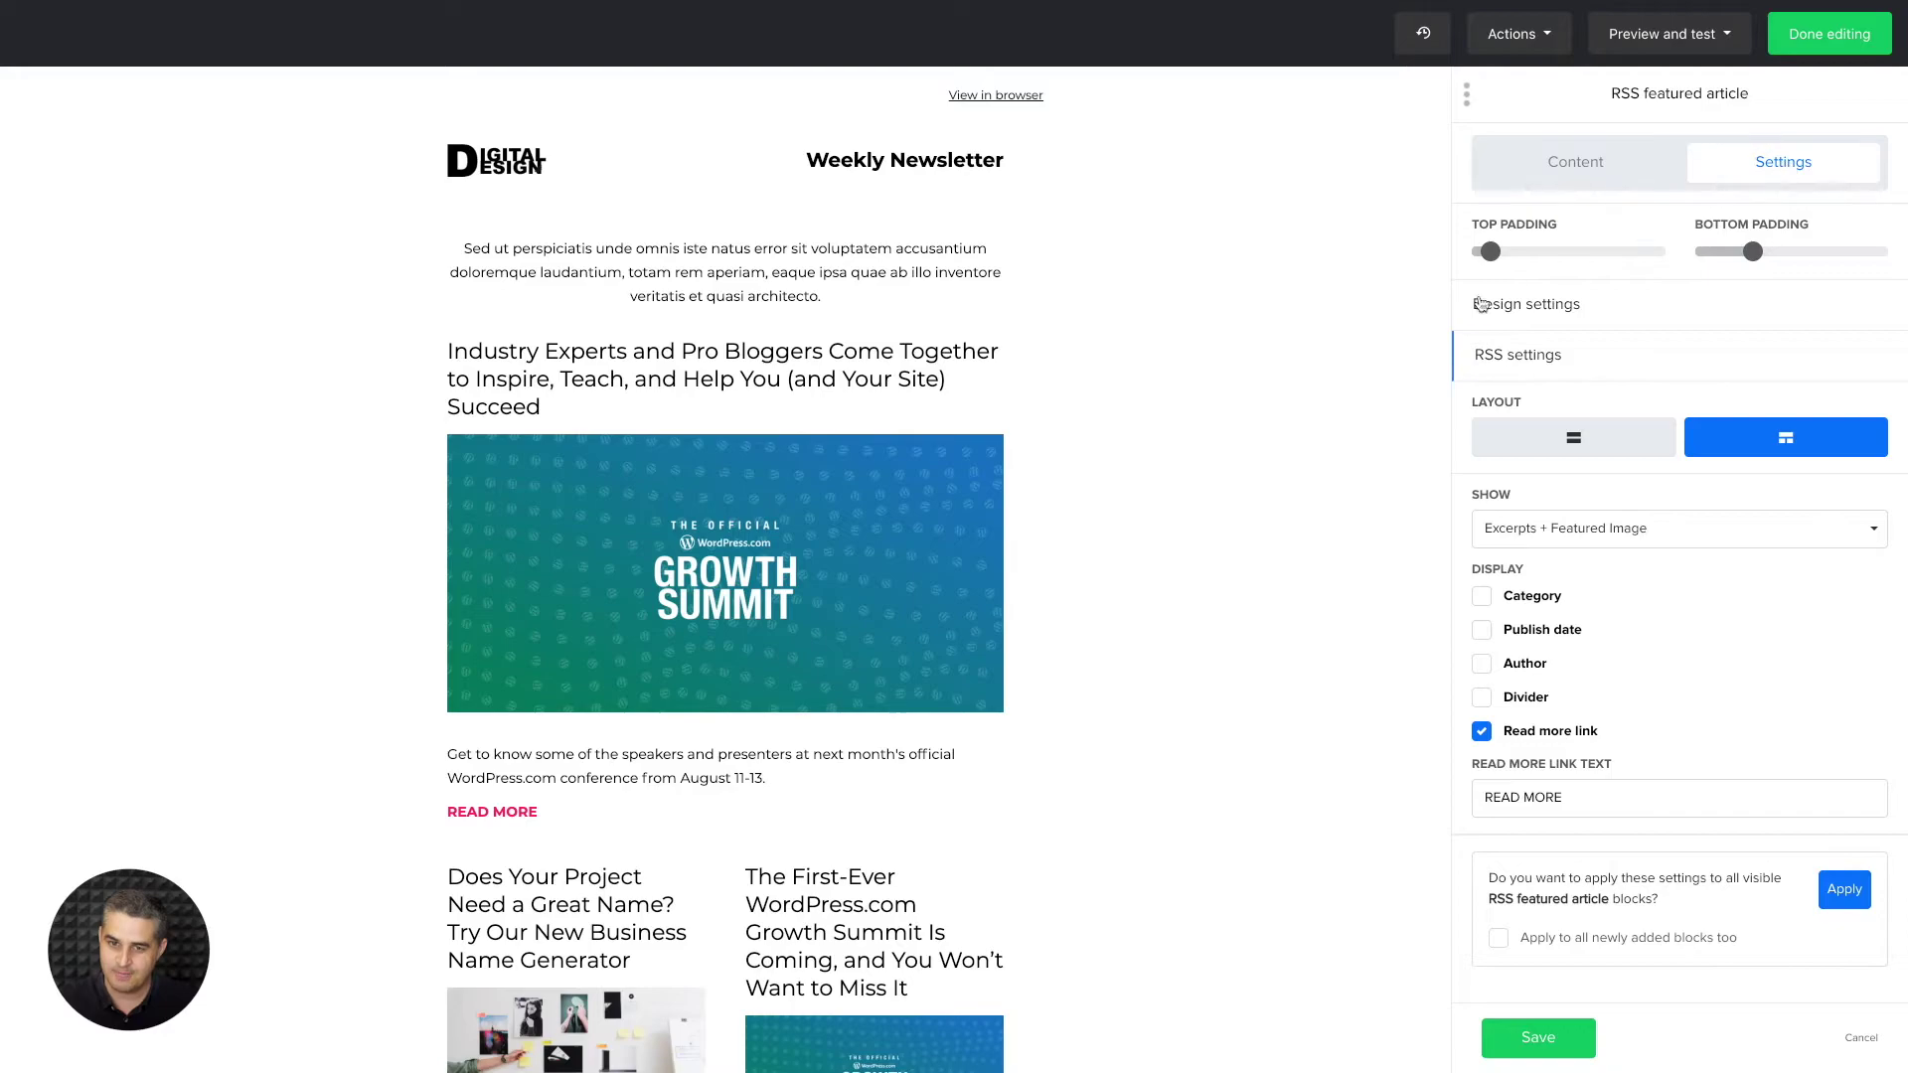
pyautogui.moveTo(1490, 252)
pyautogui.mouseDown()
pyautogui.moveTo(1530, 253)
pyautogui.moveTo(1511, 254)
pyautogui.mouseUp()
pyautogui.click(1553, 443)
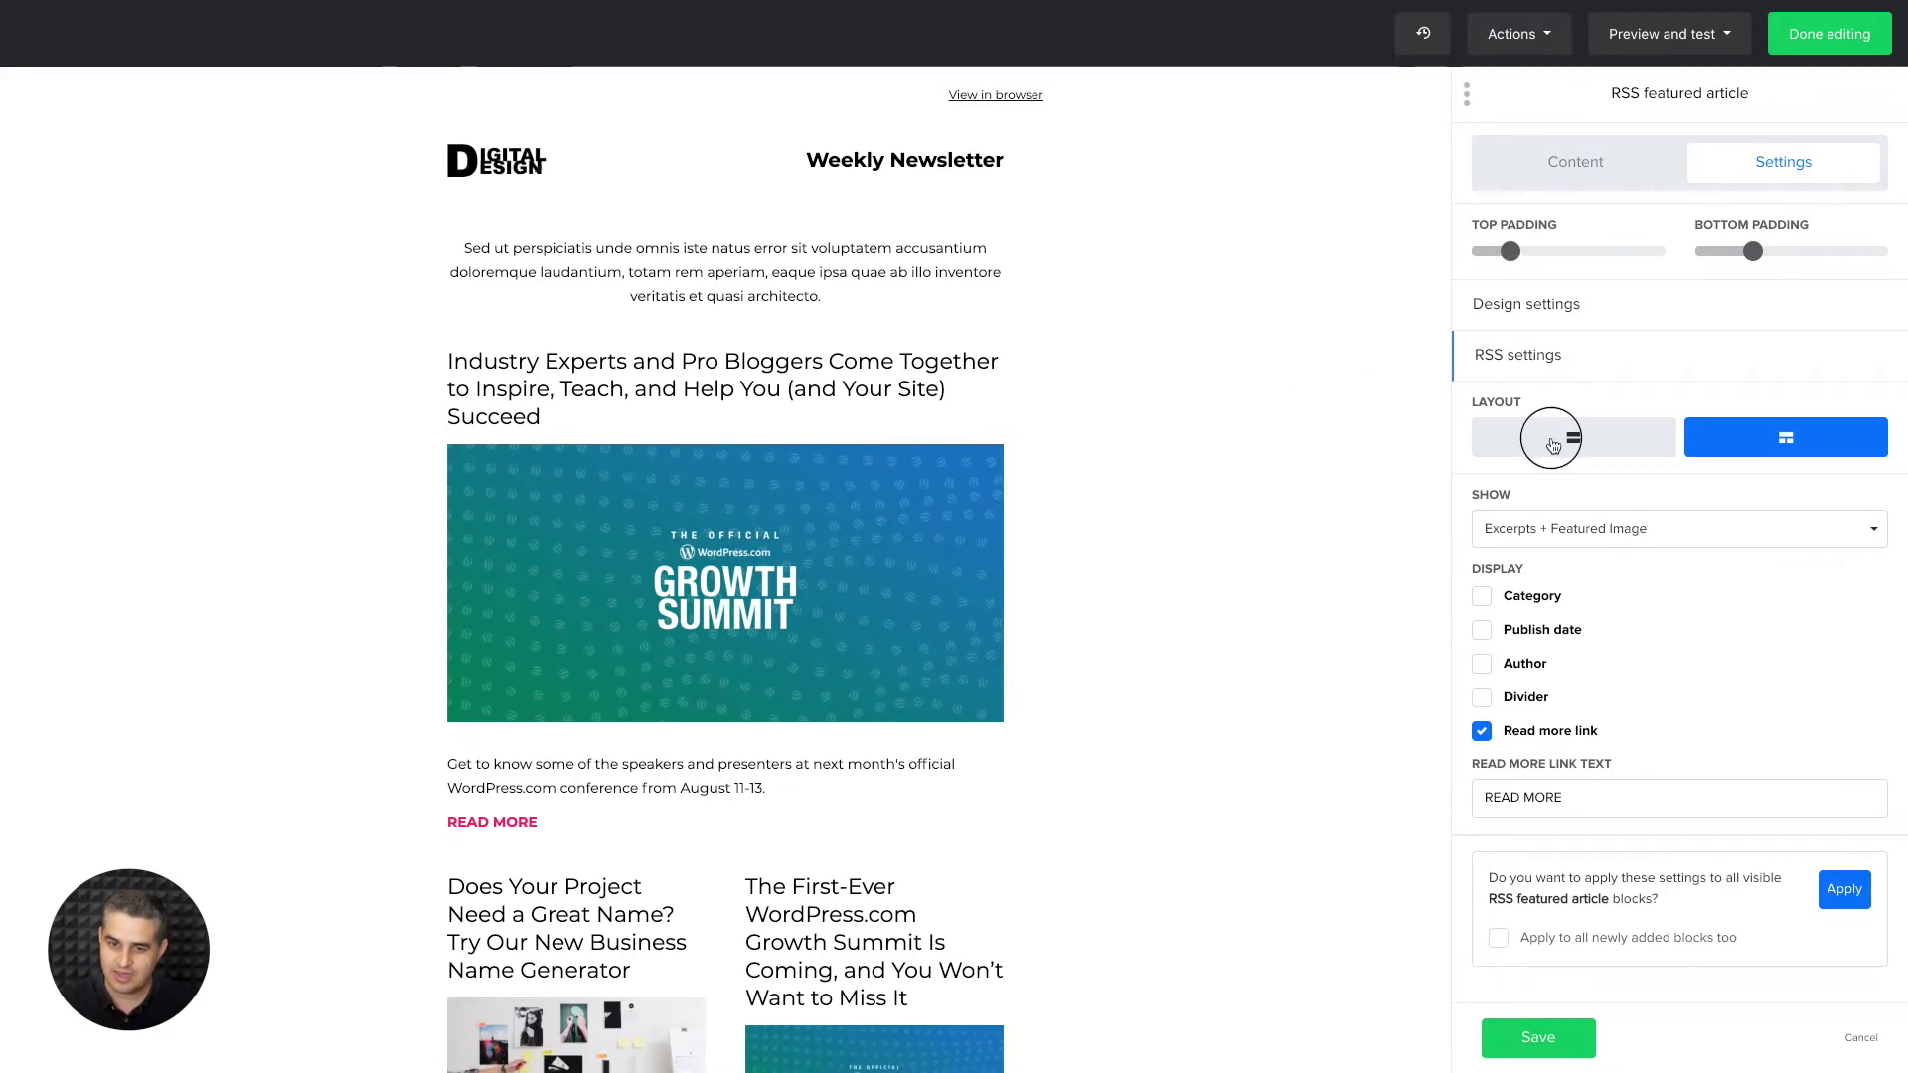
pyautogui.scroll(-1, 895, 553)
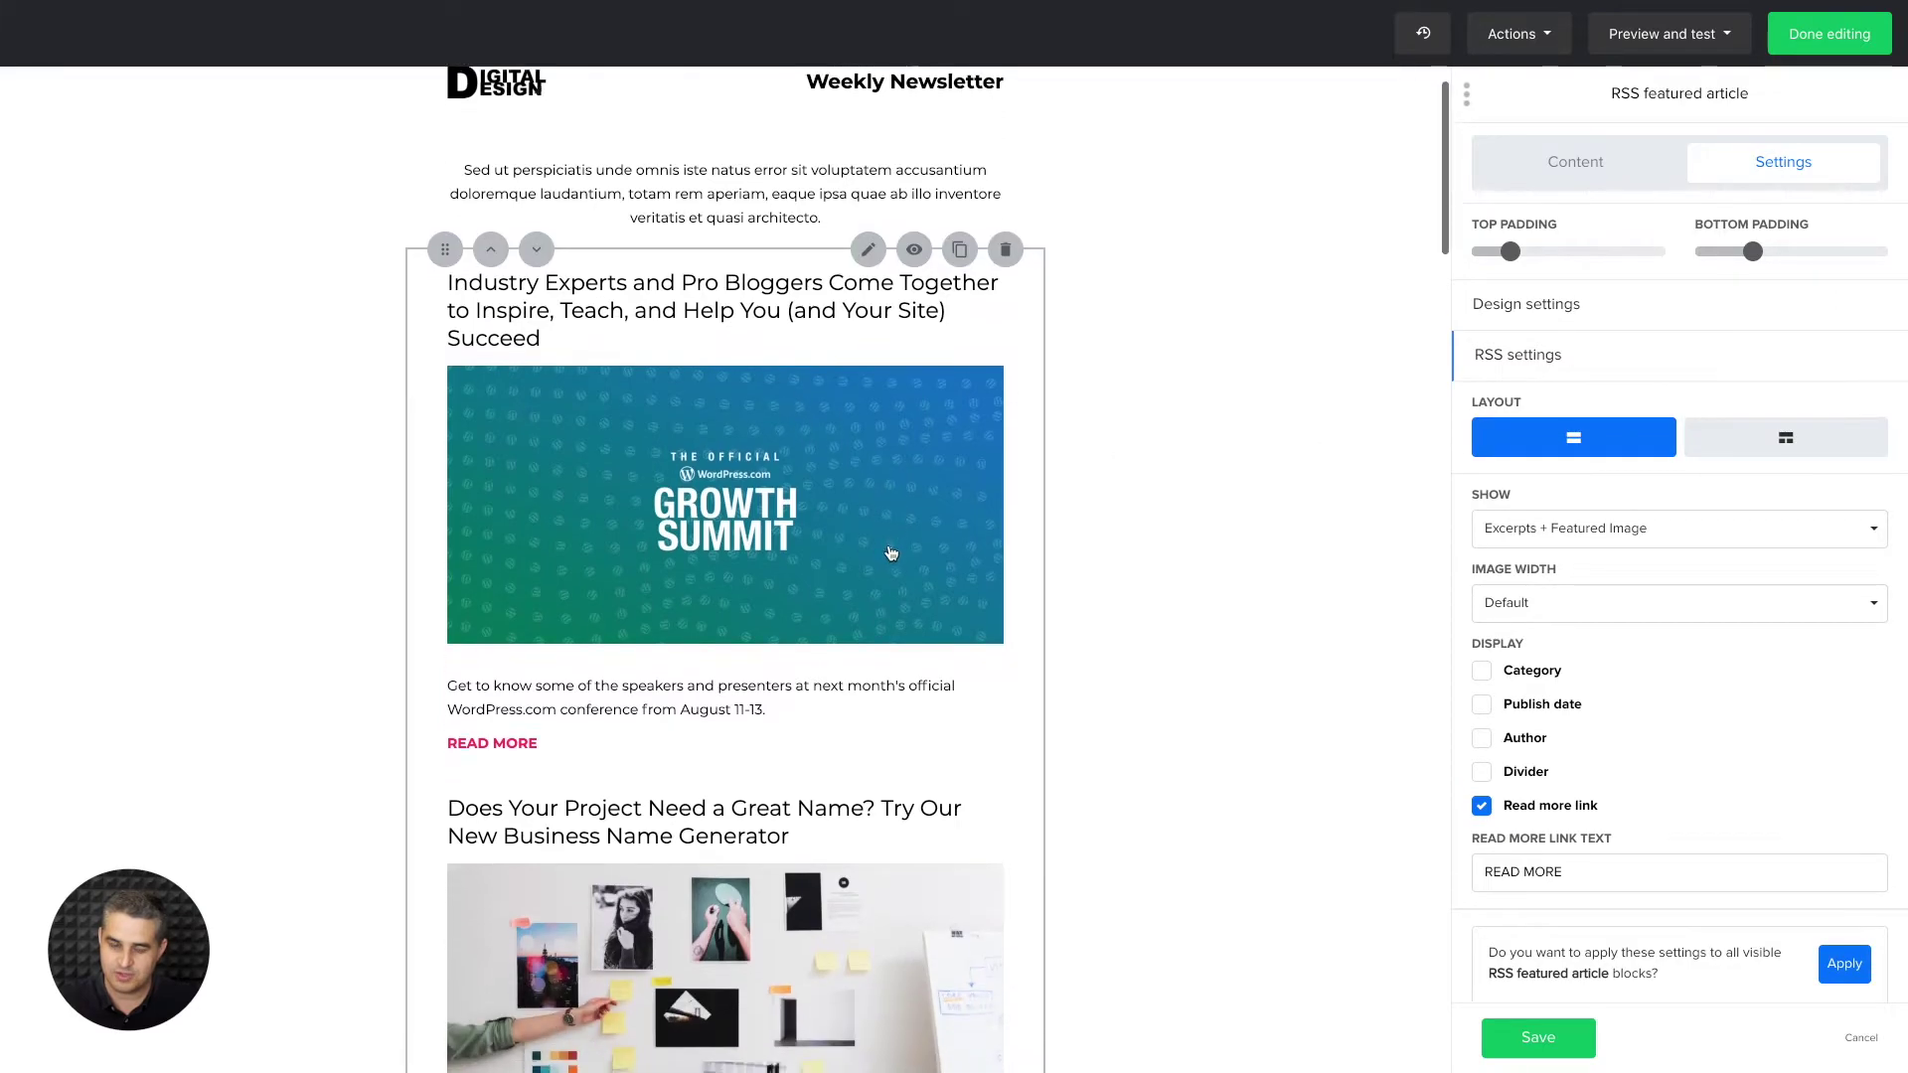
pyautogui.scroll(-15, 894, 553)
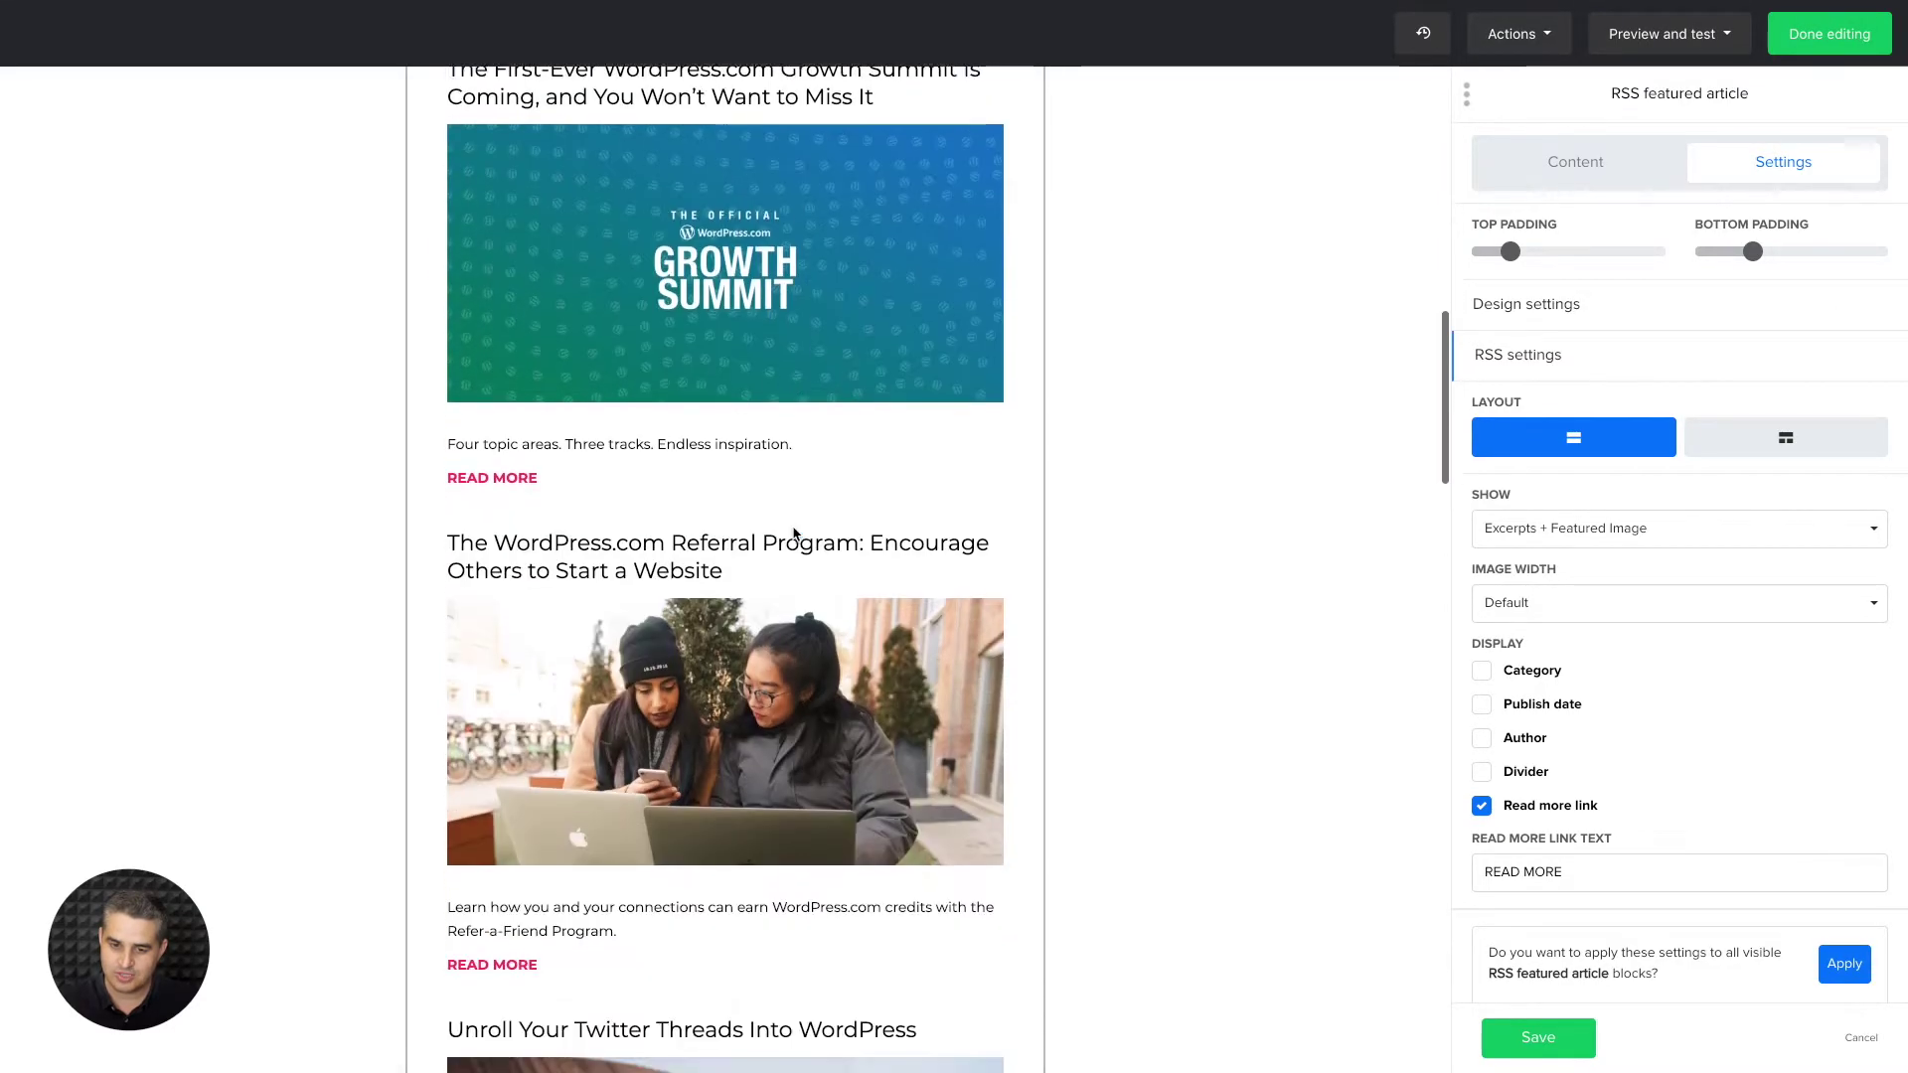
pyautogui.scroll(-20, 794, 534)
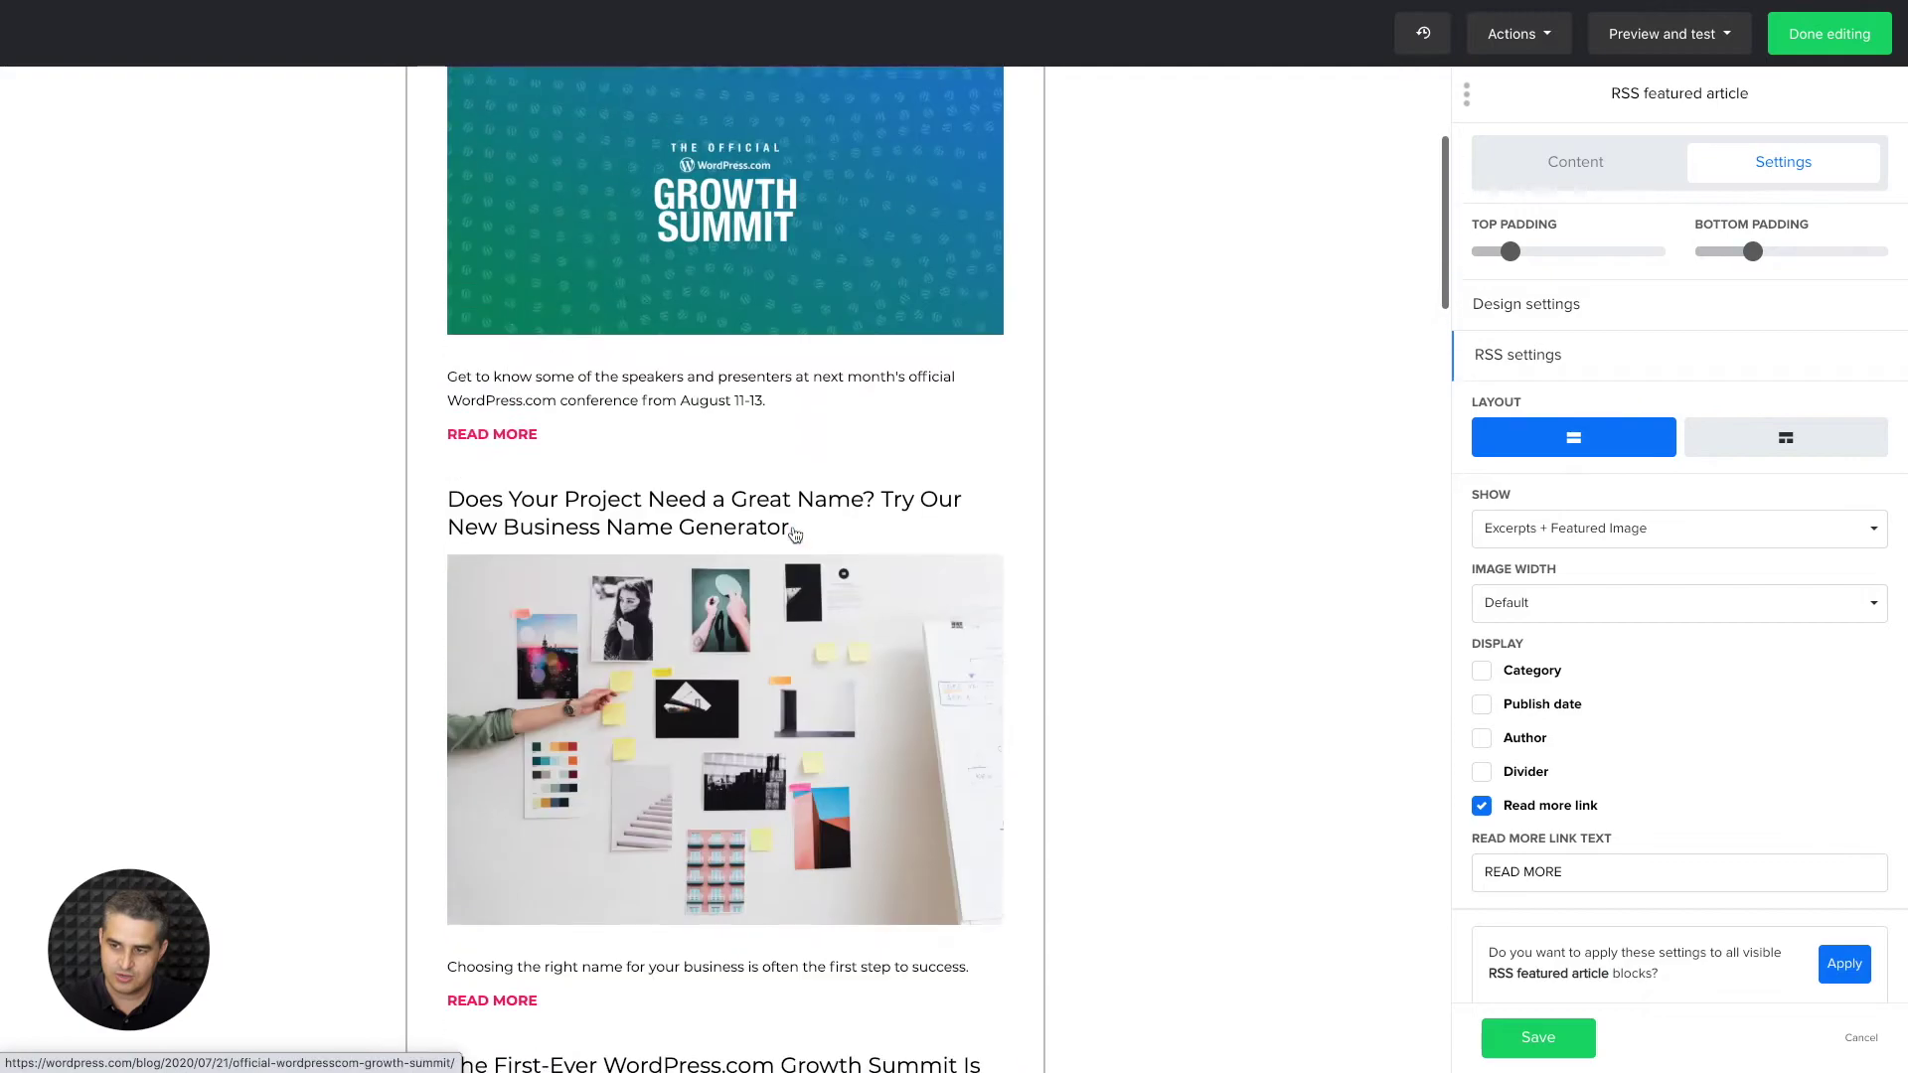
# - Try the Excerpts, Title + Featured Image and Titles Only display options for the RSS posts
pyautogui.click(1570, 534)
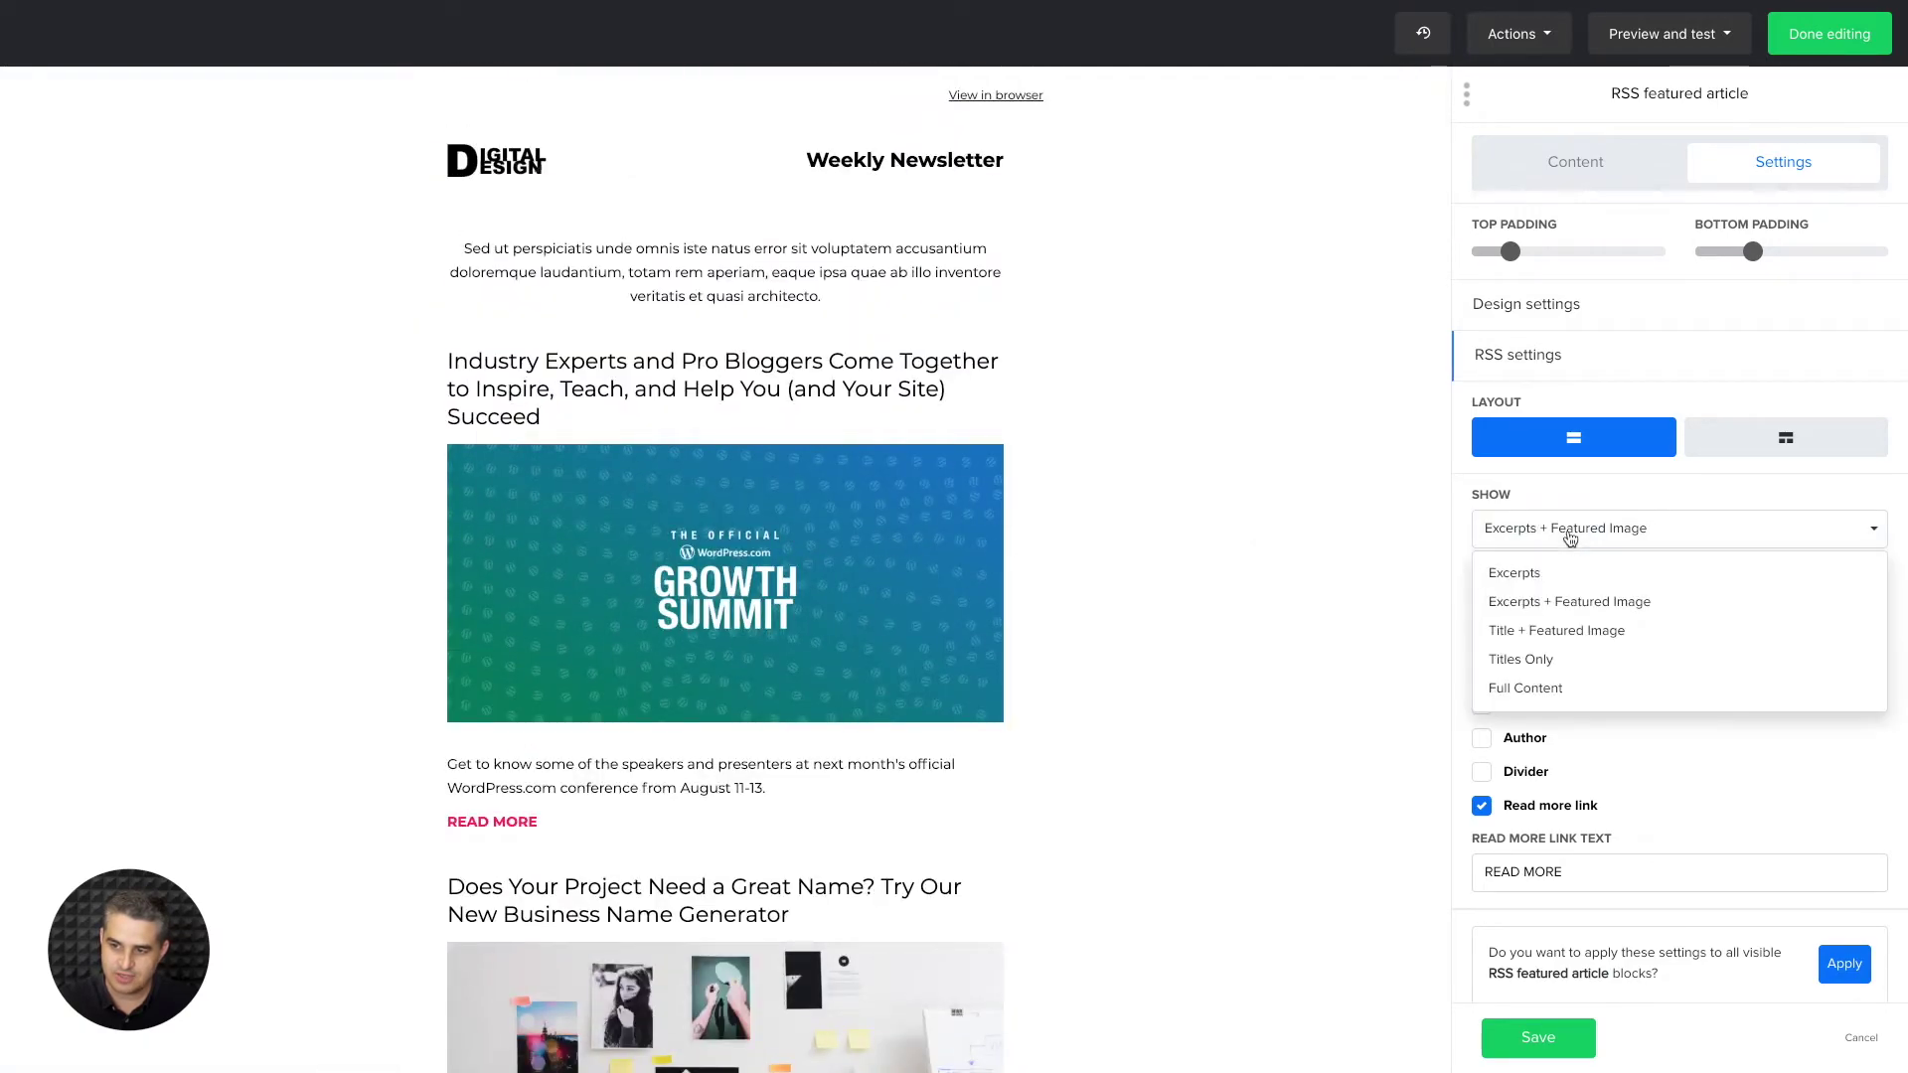
pyautogui.click(1547, 573)
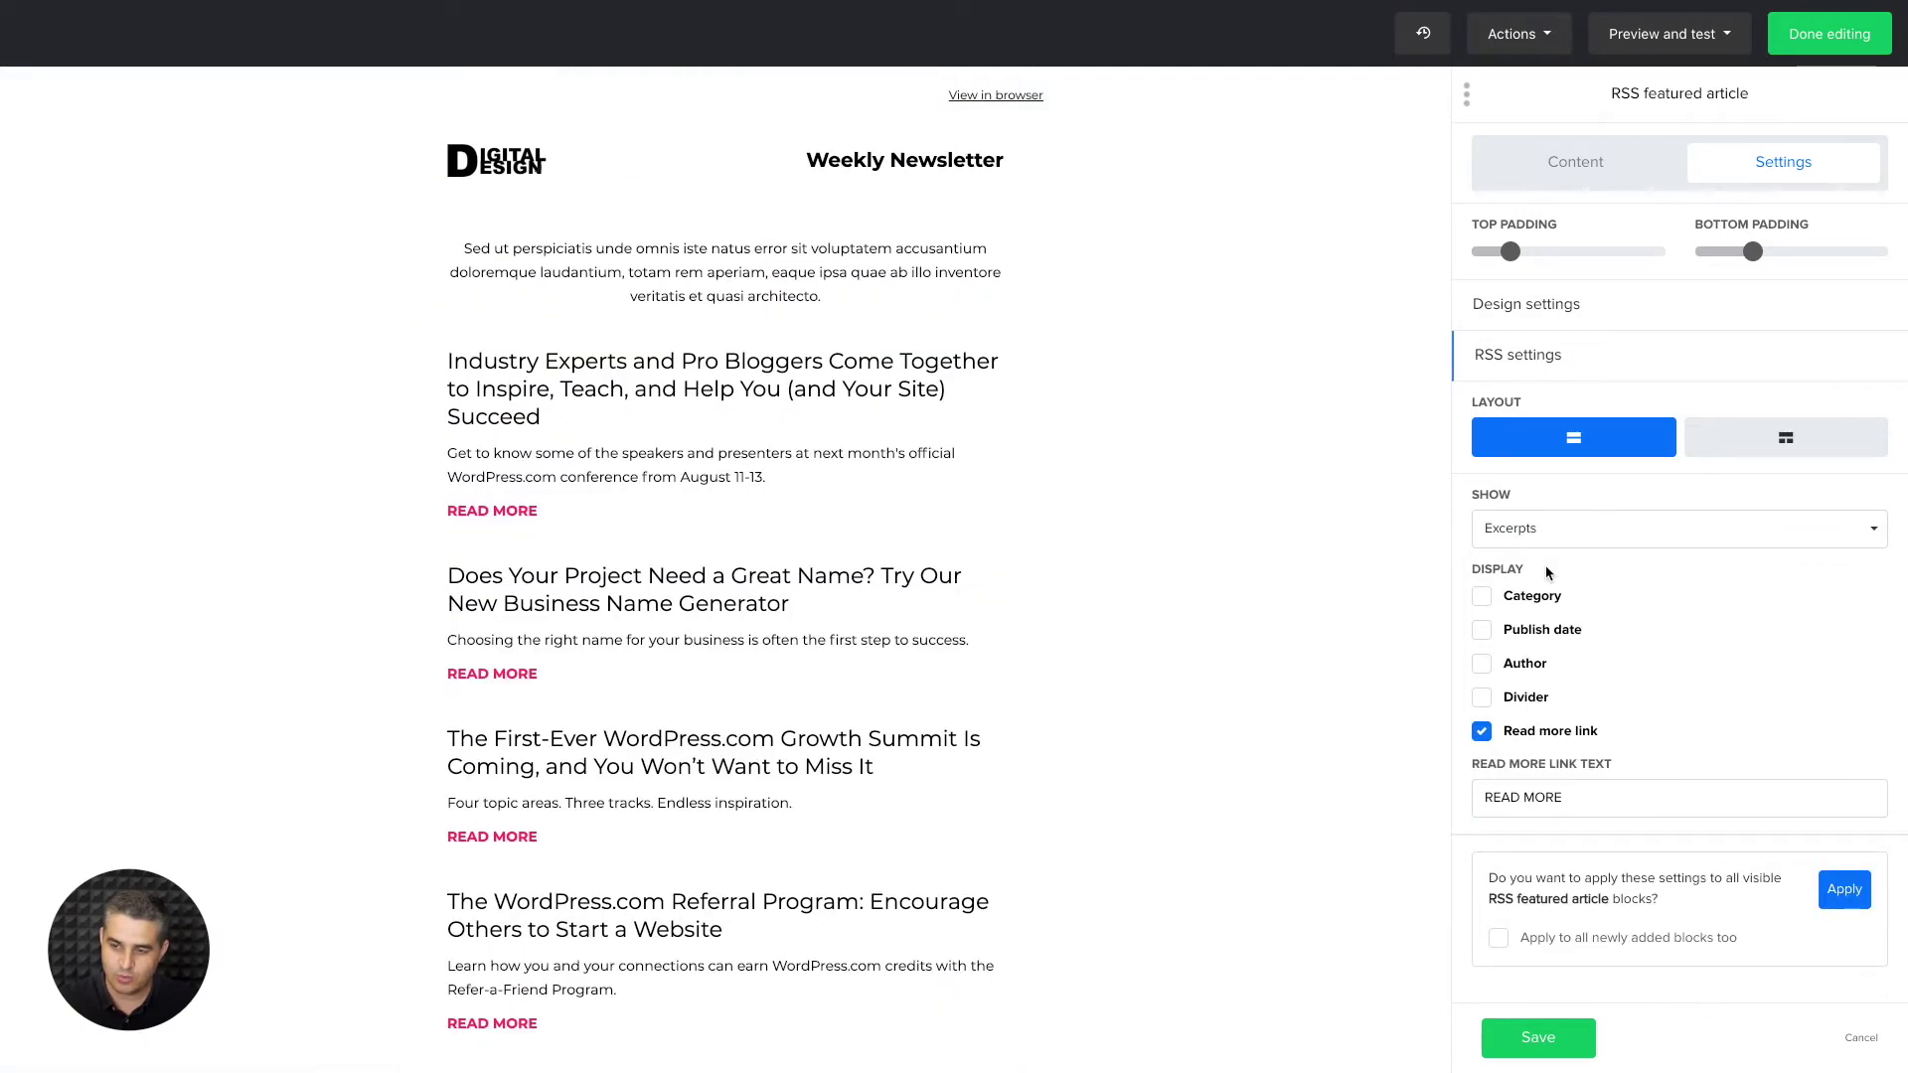
pyautogui.click(1550, 536)
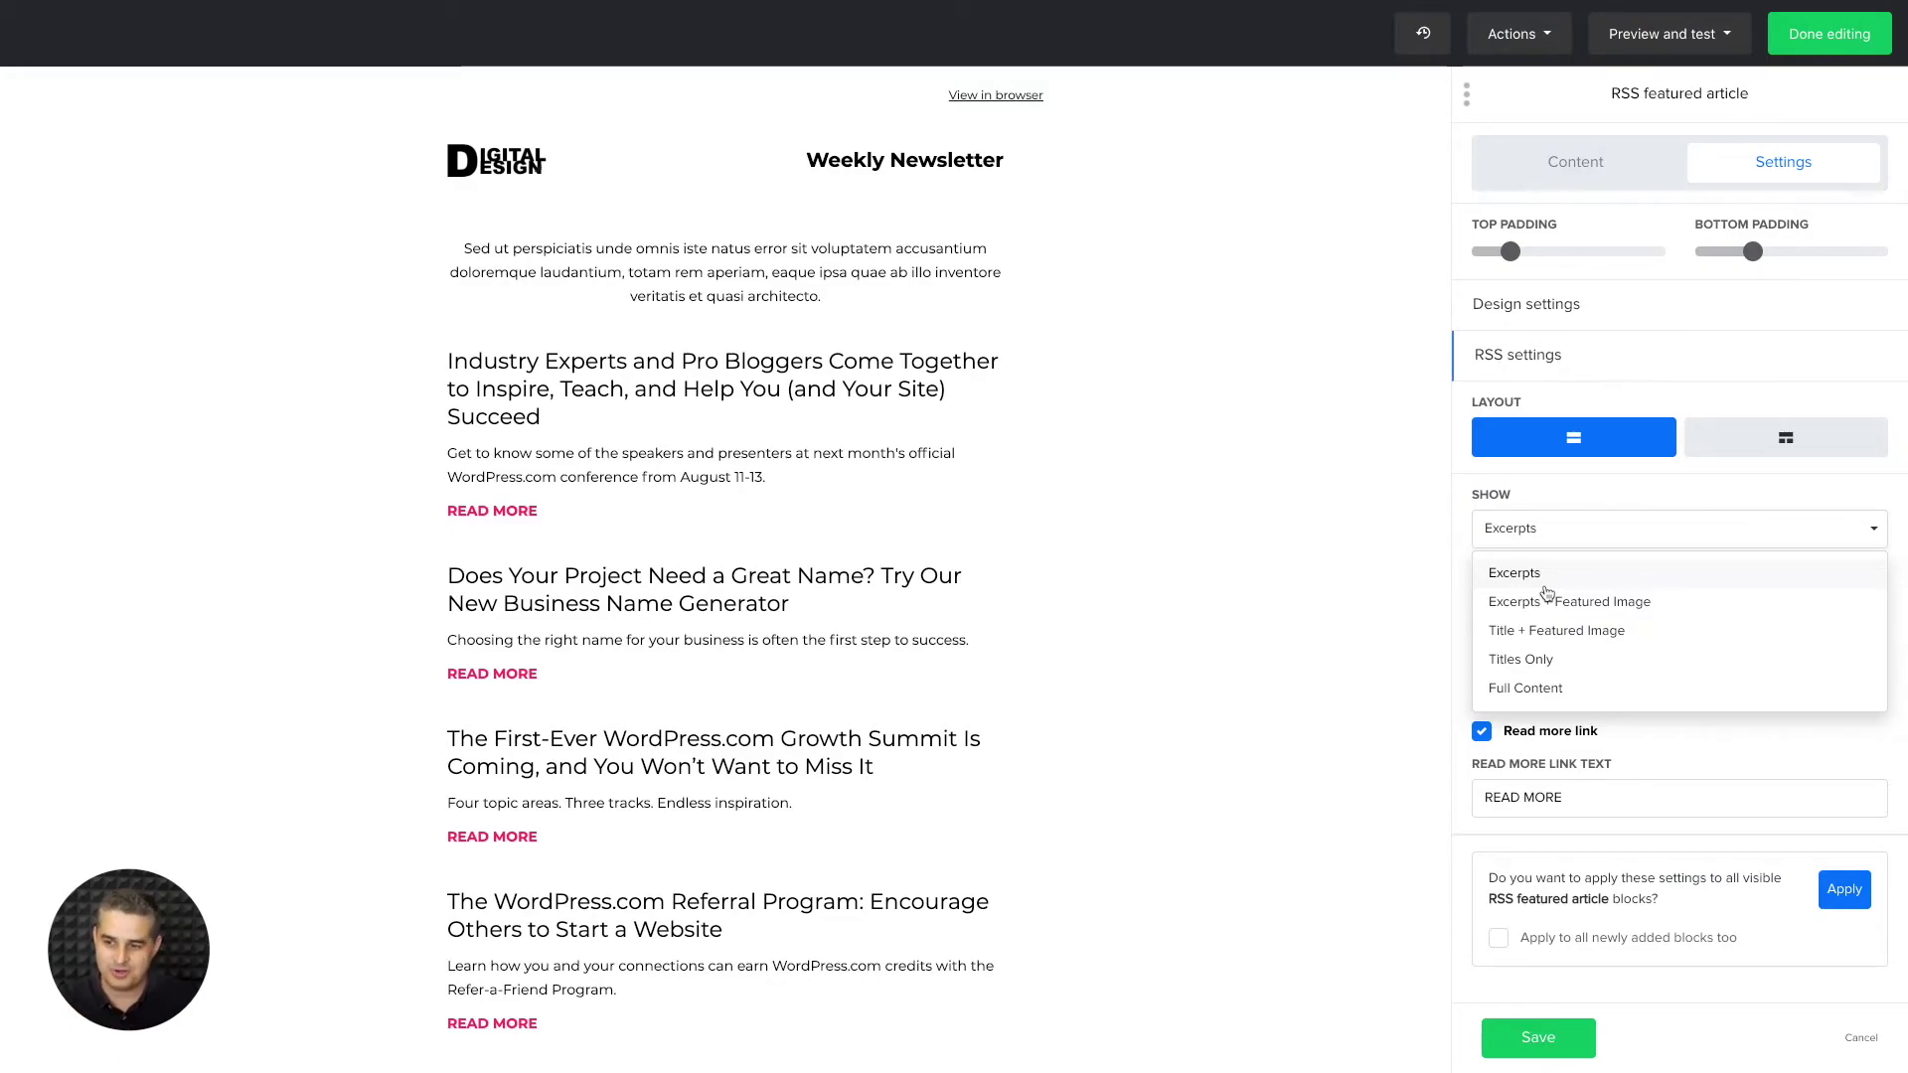
pyautogui.click(1539, 631)
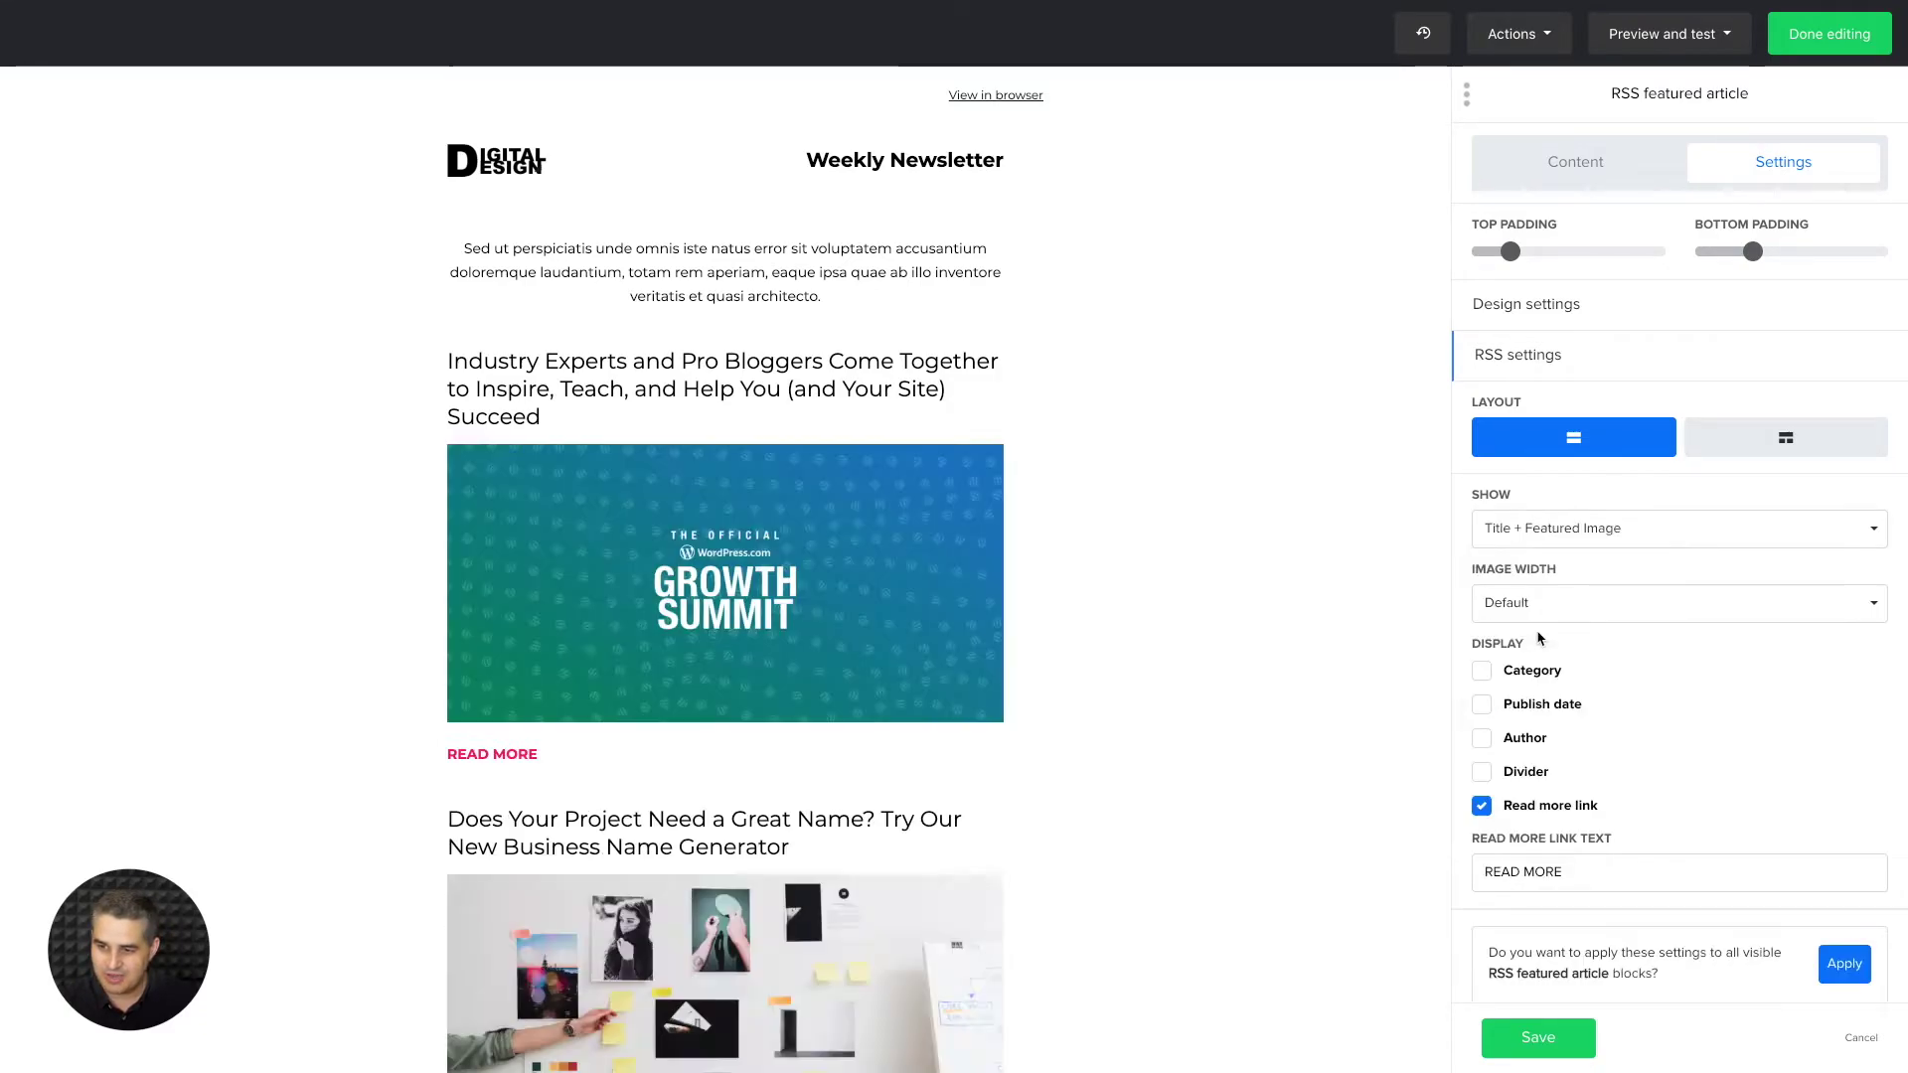
pyautogui.click(1568, 545)
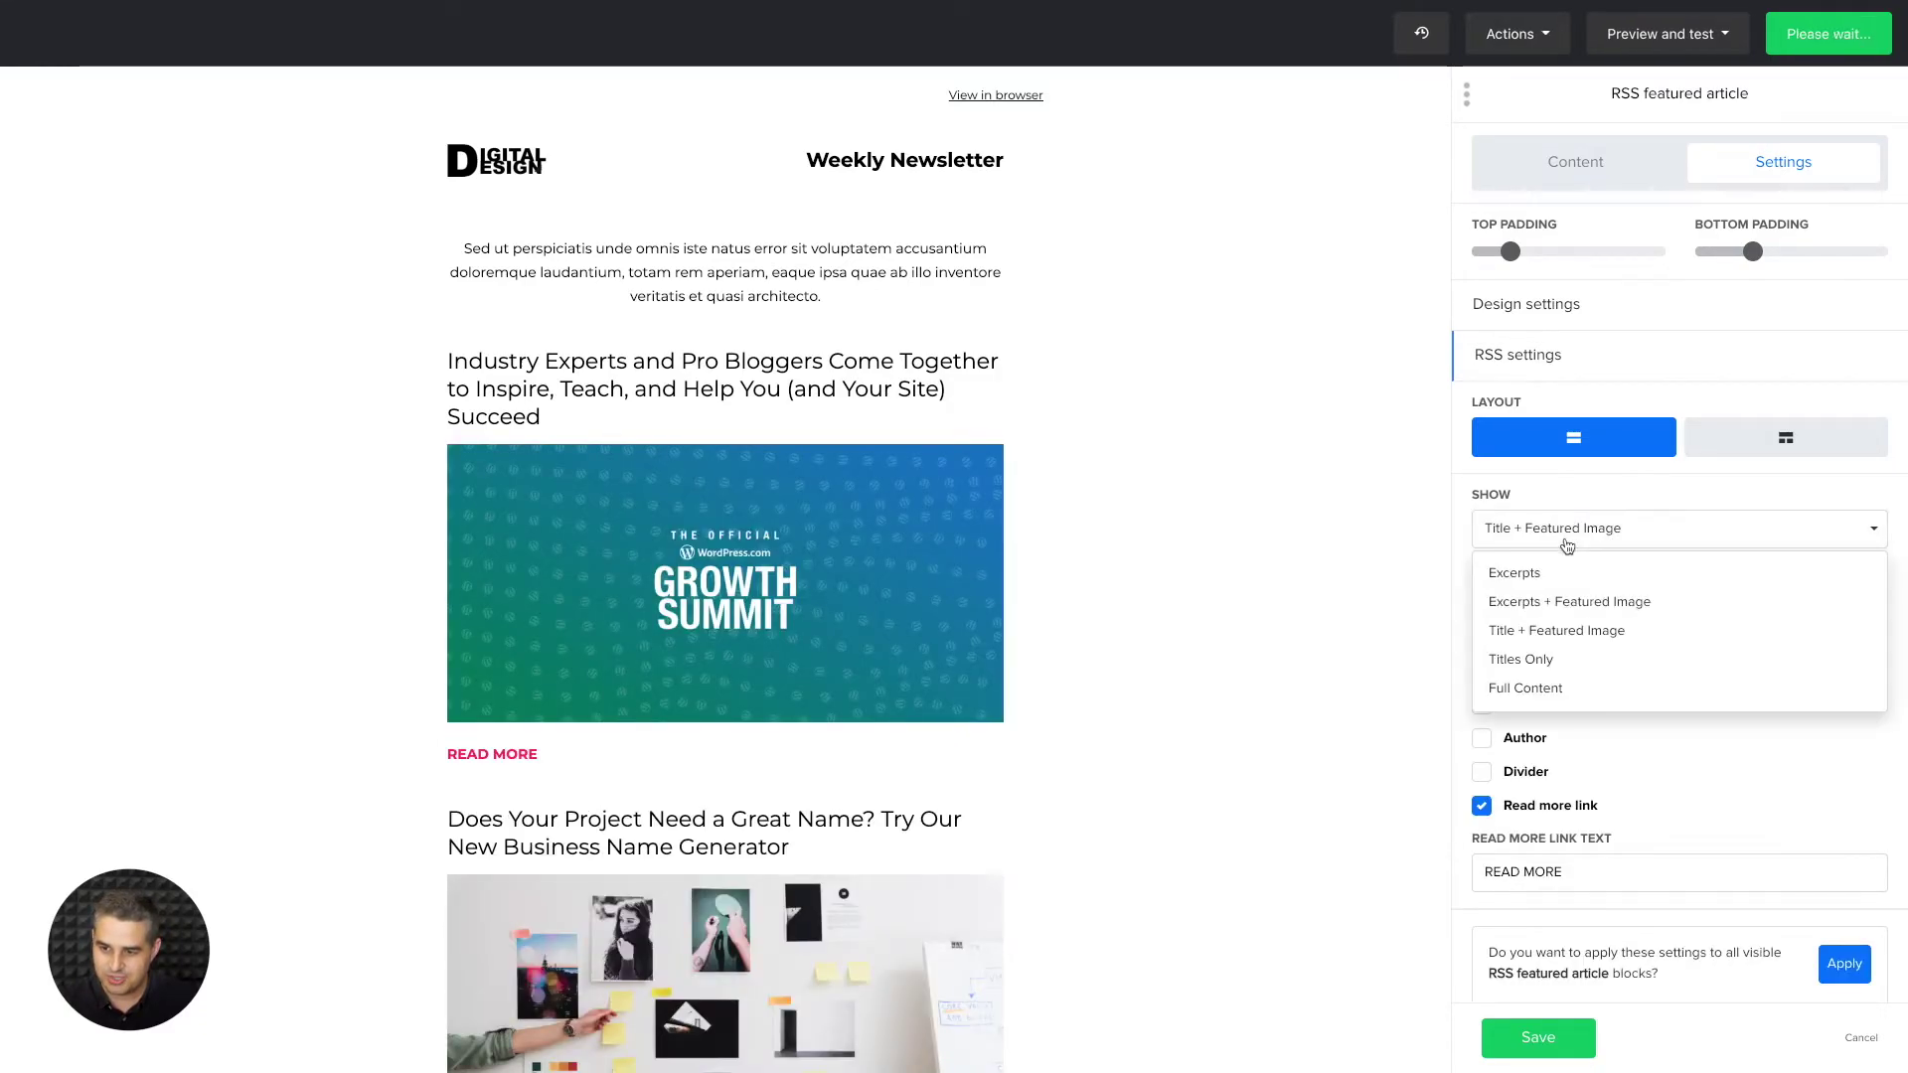
pyautogui.click(1552, 660)
# - Try showing the RSS posts with Full Content, and return the display option to Excerpts + Featured Image
pyautogui.click(1561, 549)
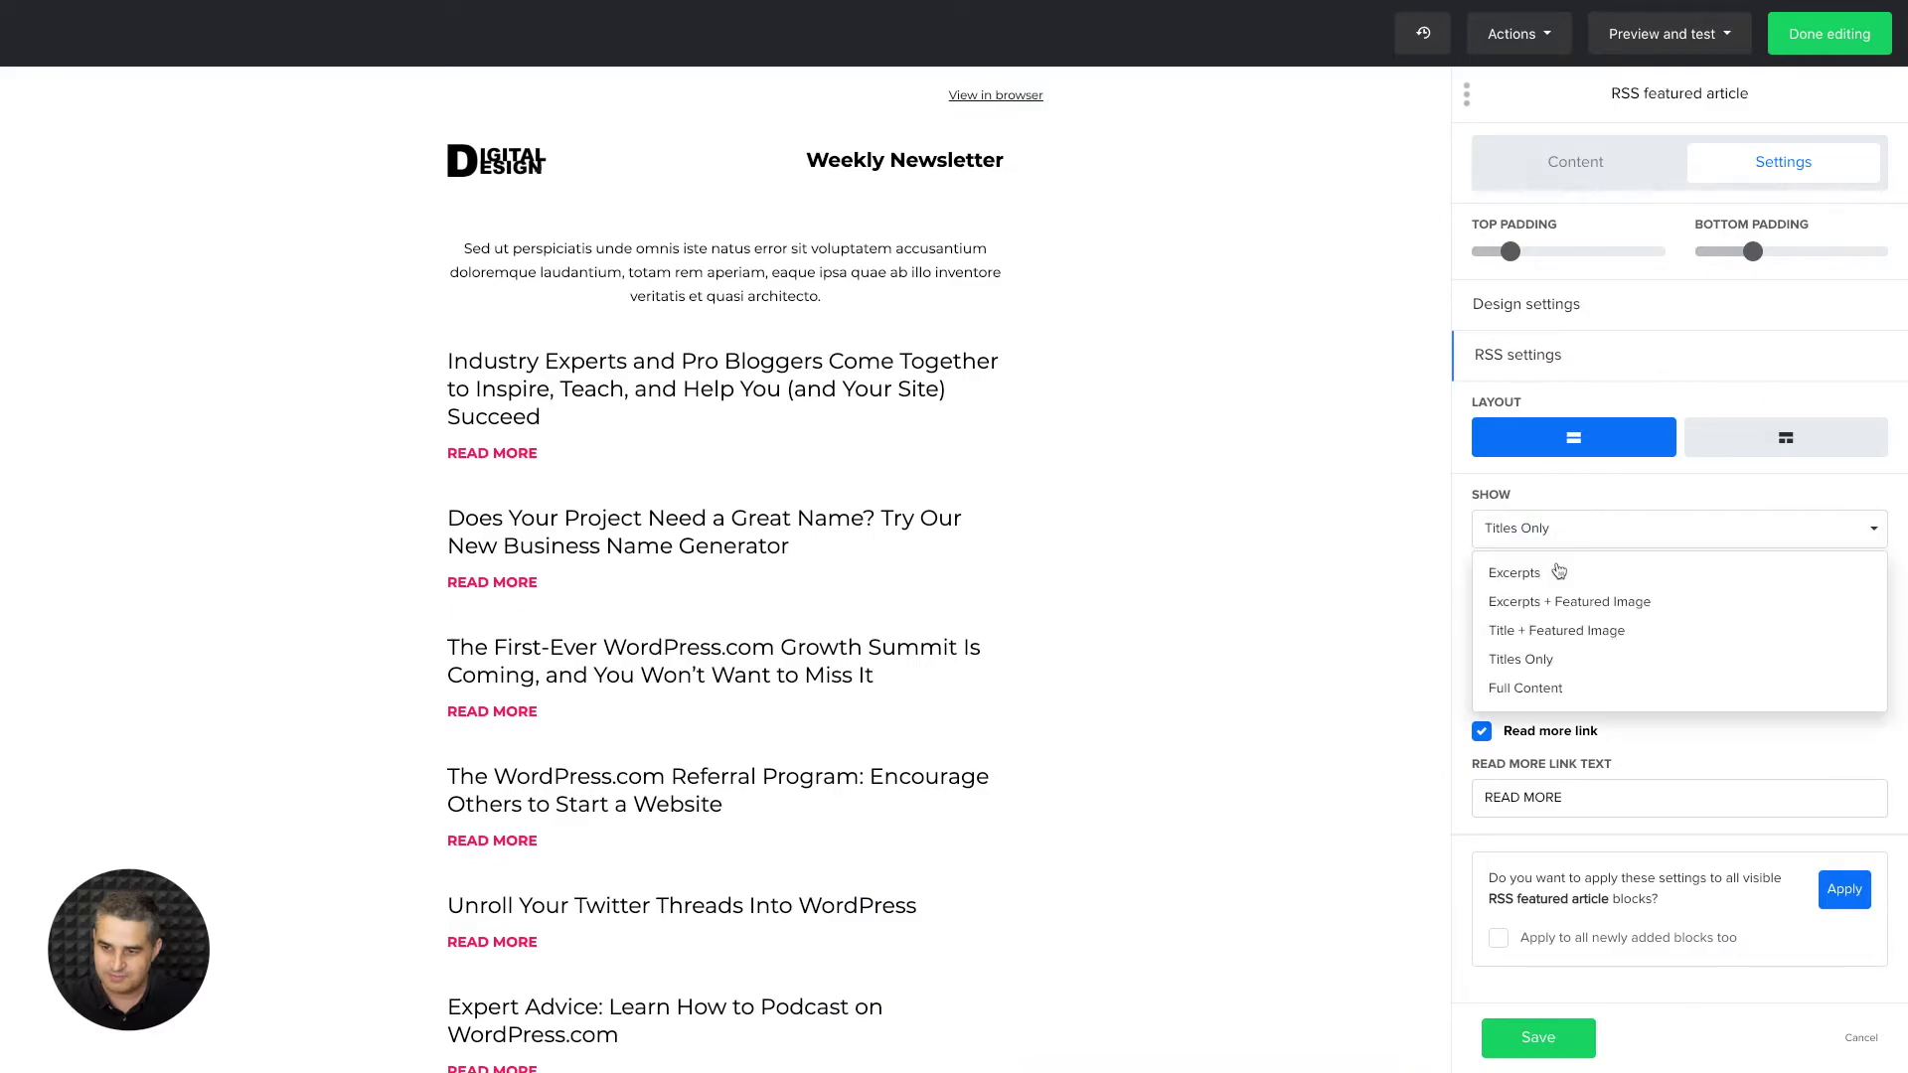
pyautogui.click(1535, 683)
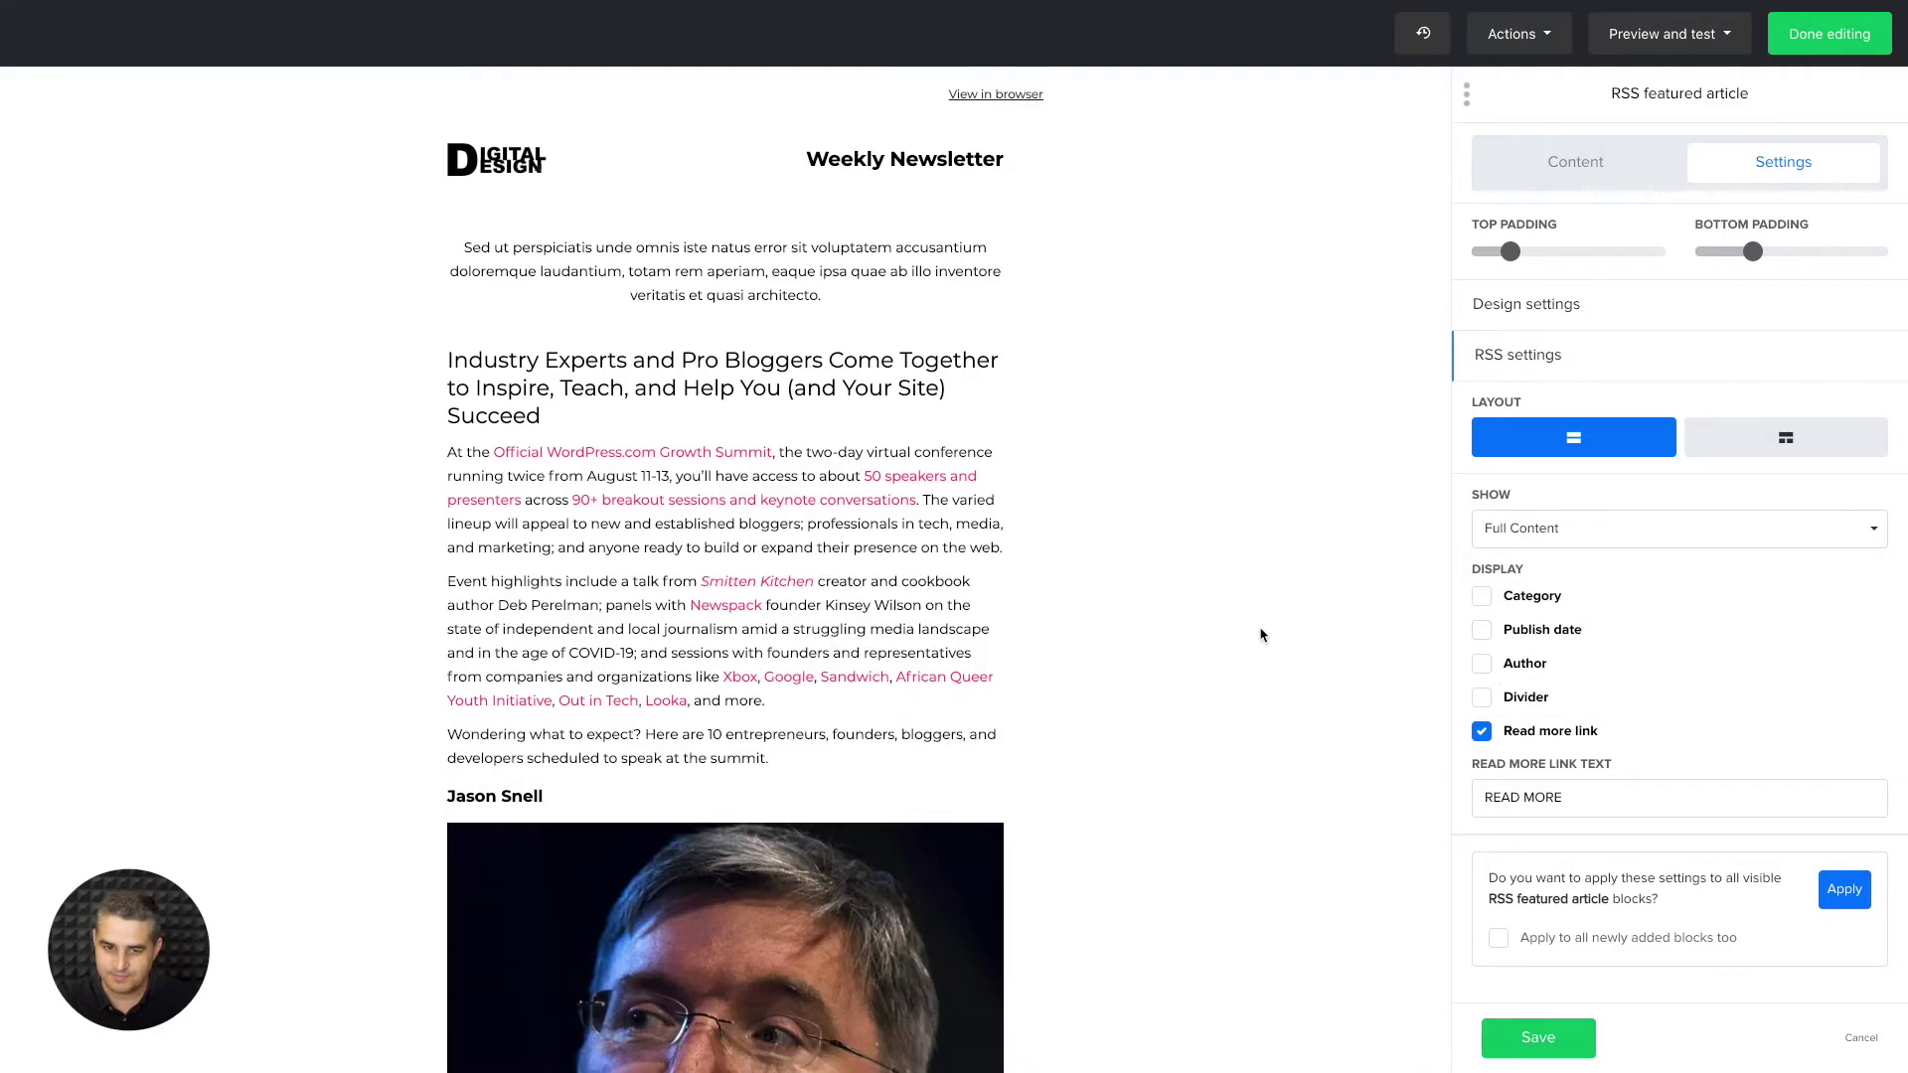
pyautogui.scroll(-20, 1262, 634)
pyautogui.scroll(-10, 1260, 633)
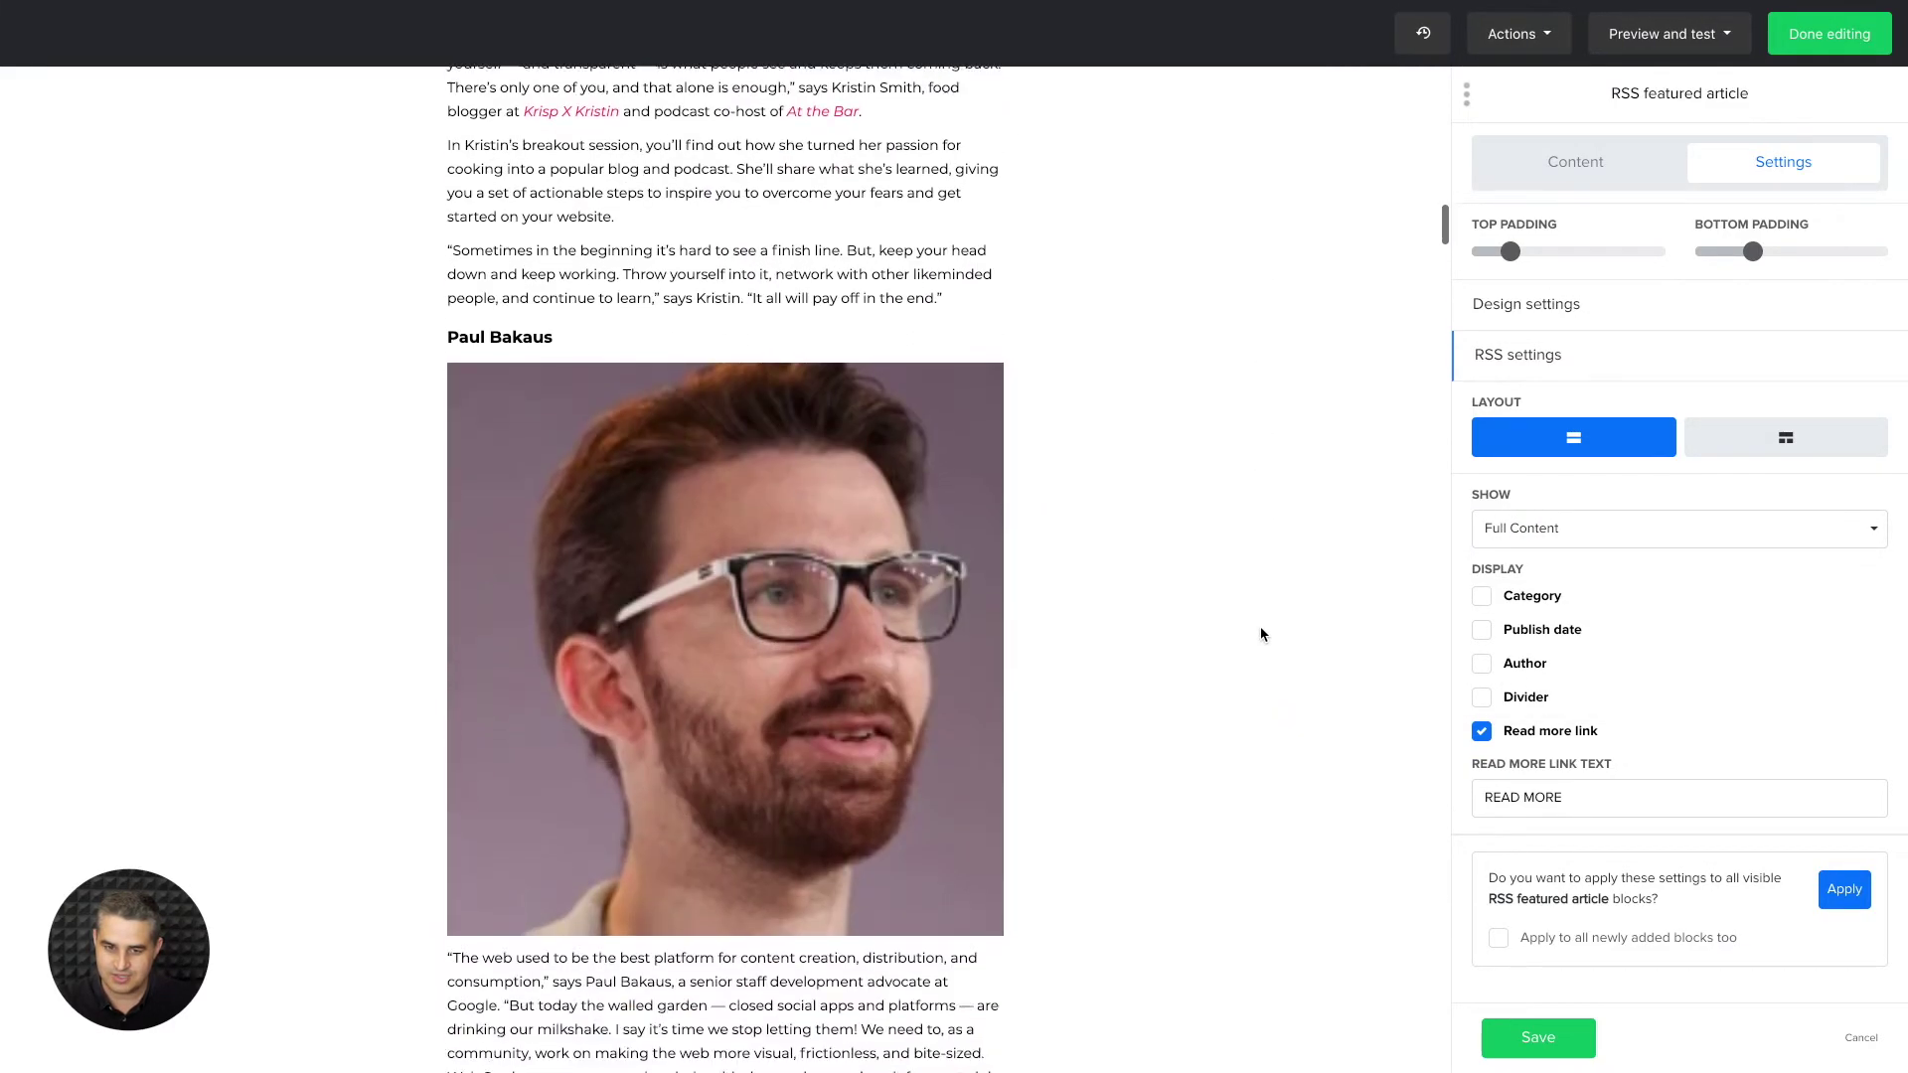
pyautogui.scroll(20, 1260, 634)
pyautogui.scroll(3, 1260, 634)
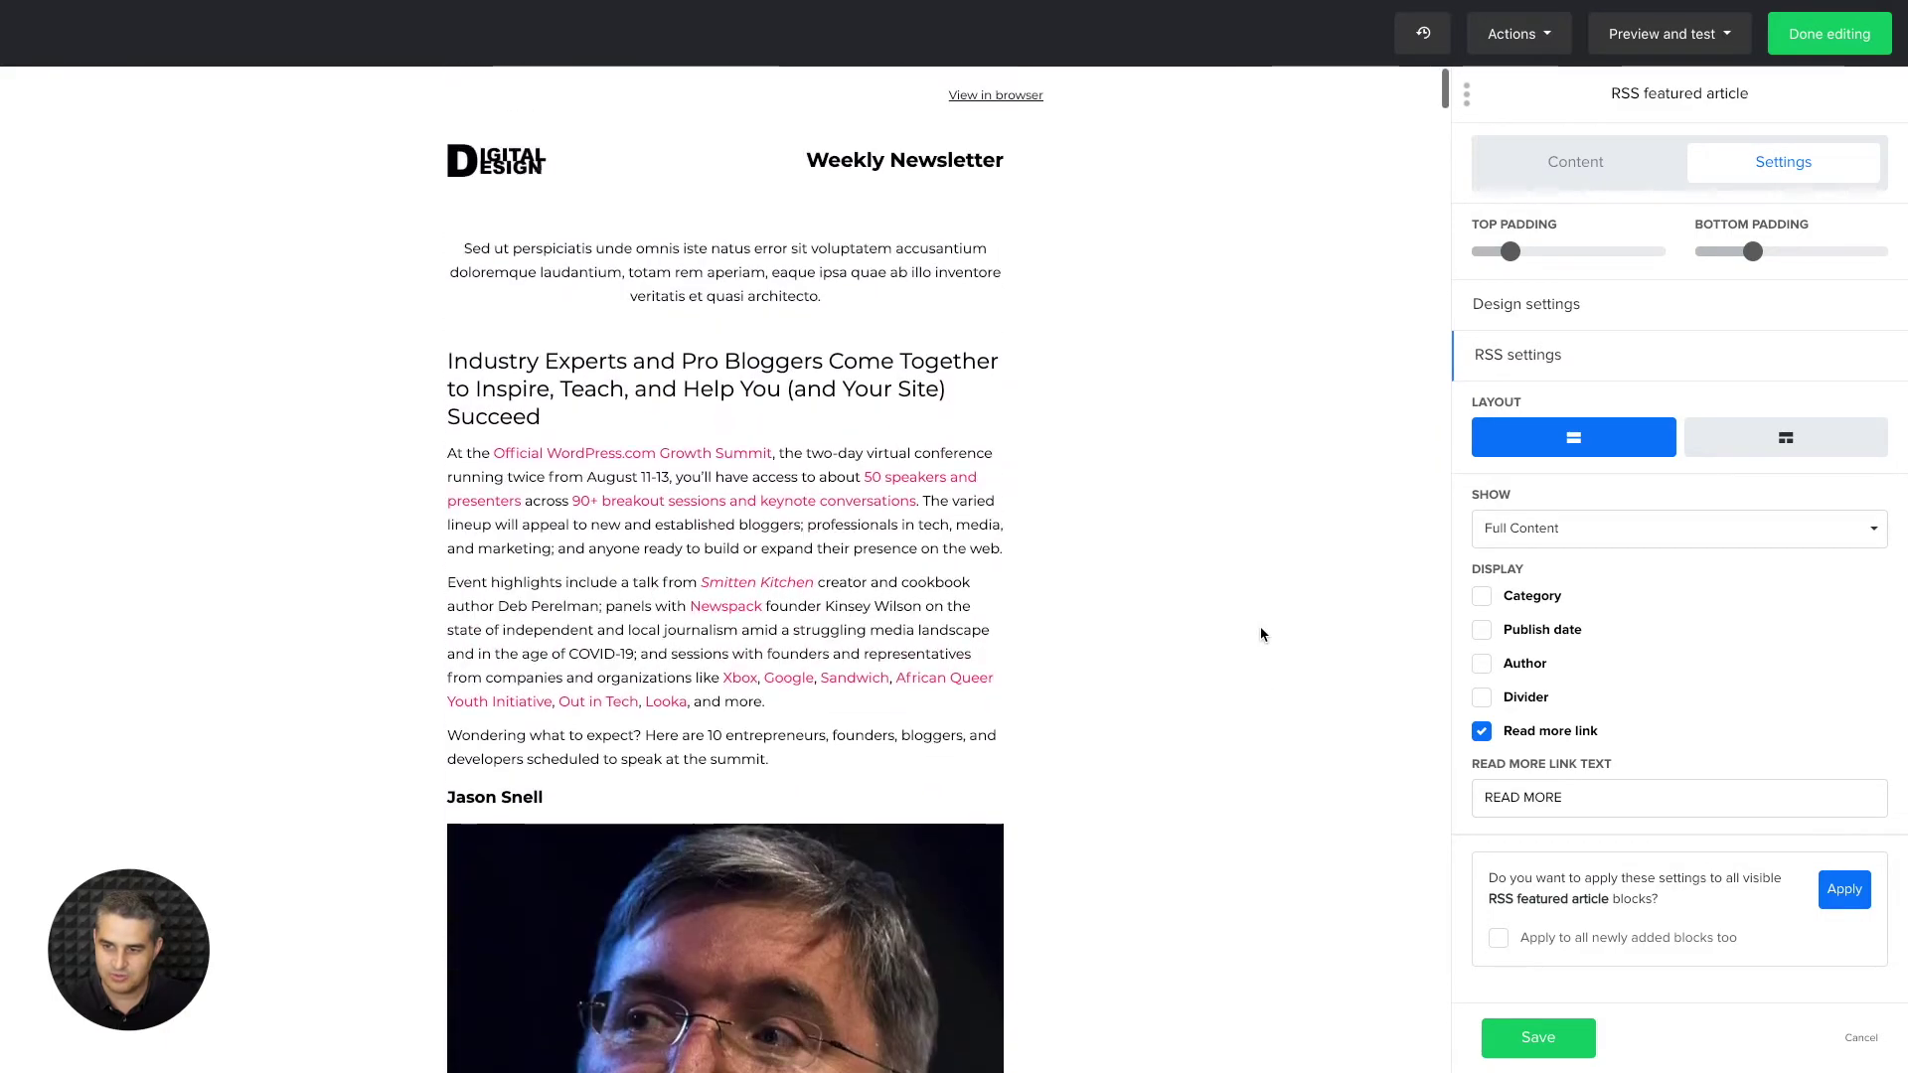
pyautogui.click(1535, 530)
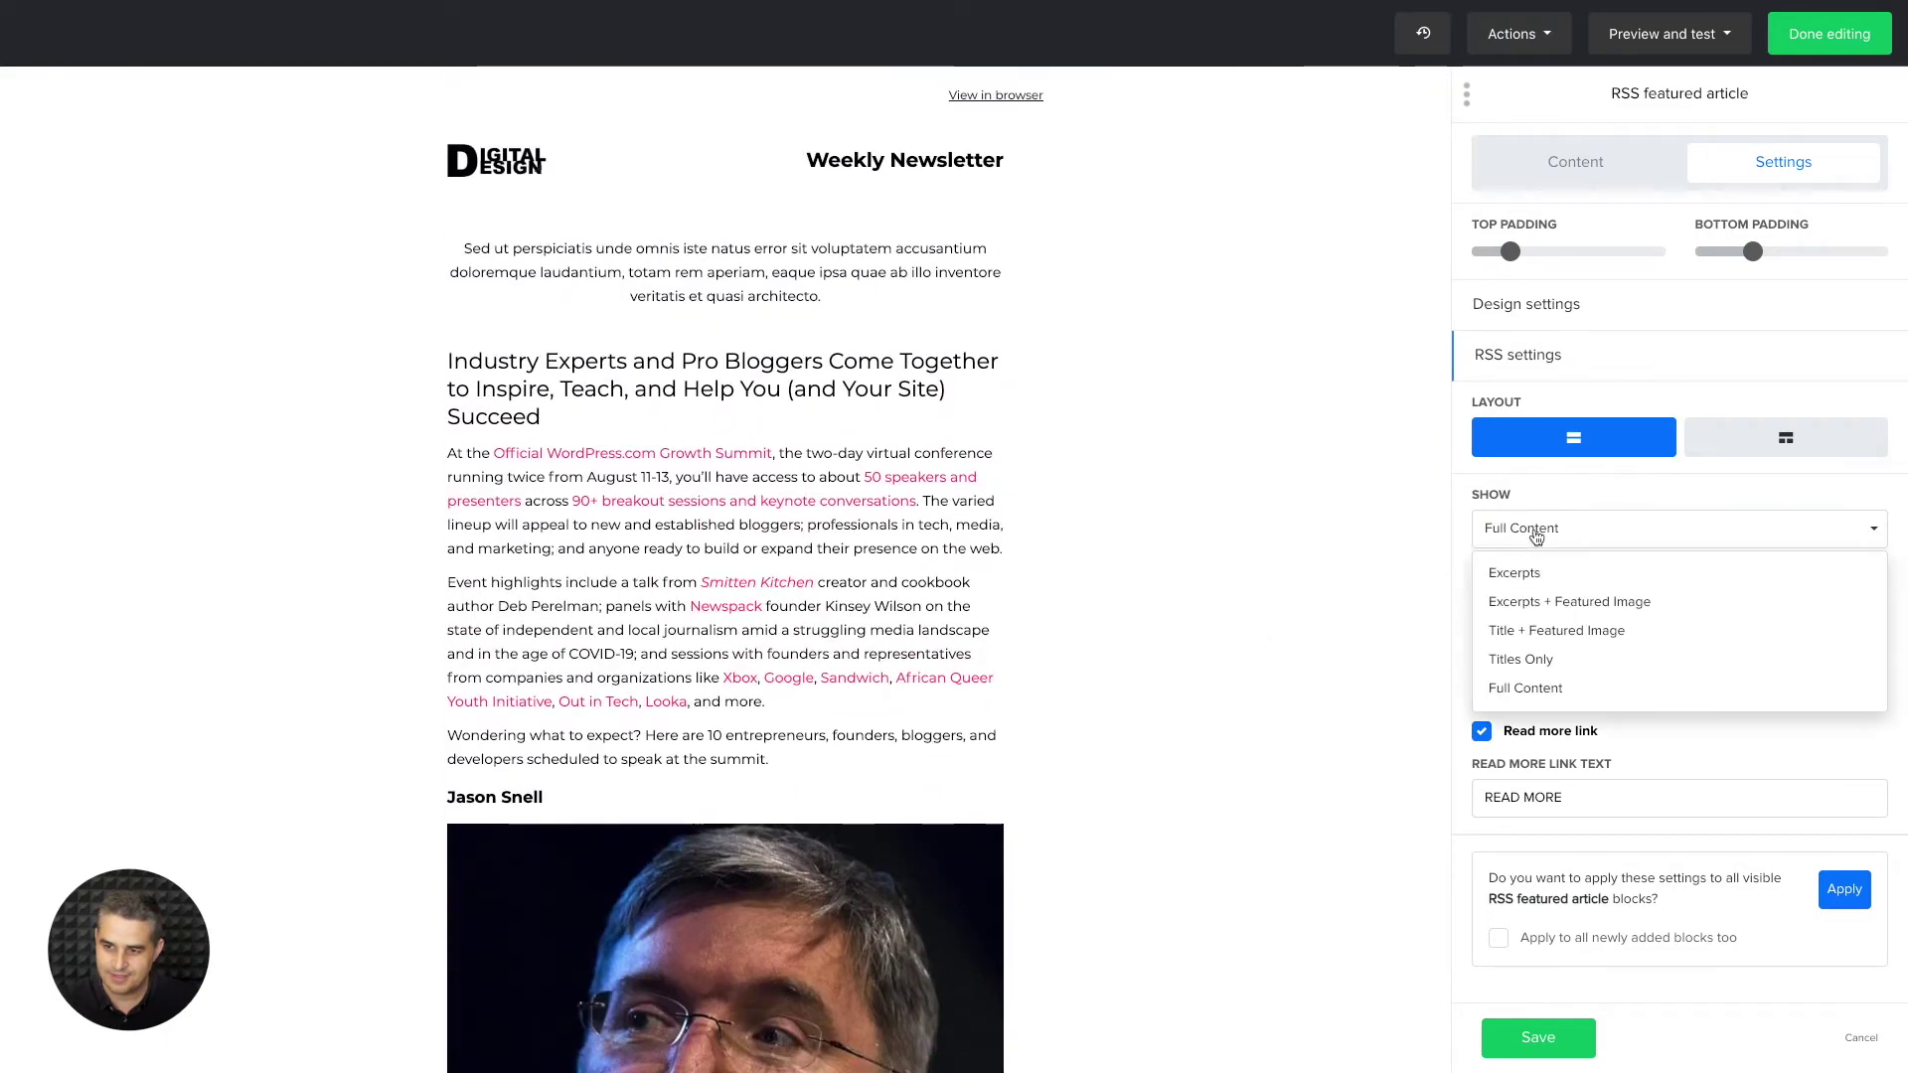
pyautogui.click(1521, 602)
# - Give the RSS post images a custom width of 550
pyautogui.scroll(-1, 1550, 627)
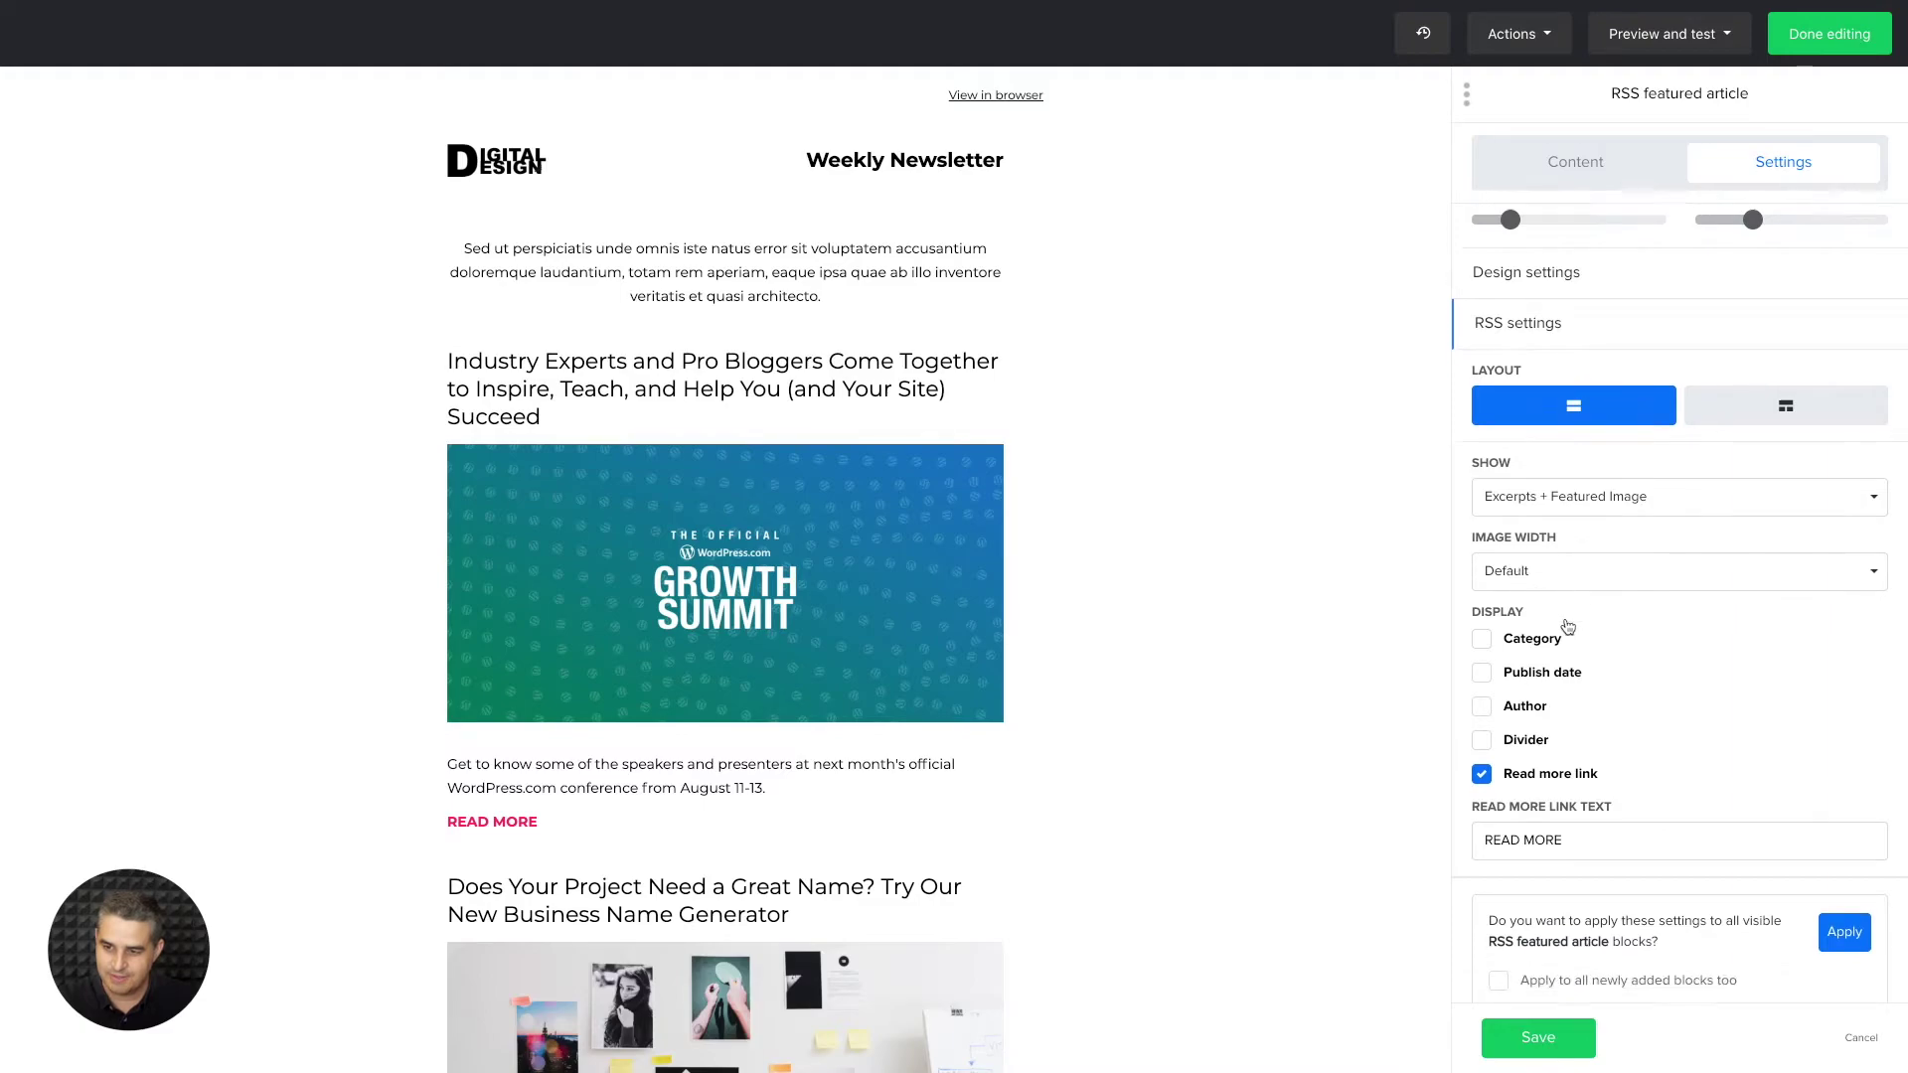
pyautogui.click(1567, 567)
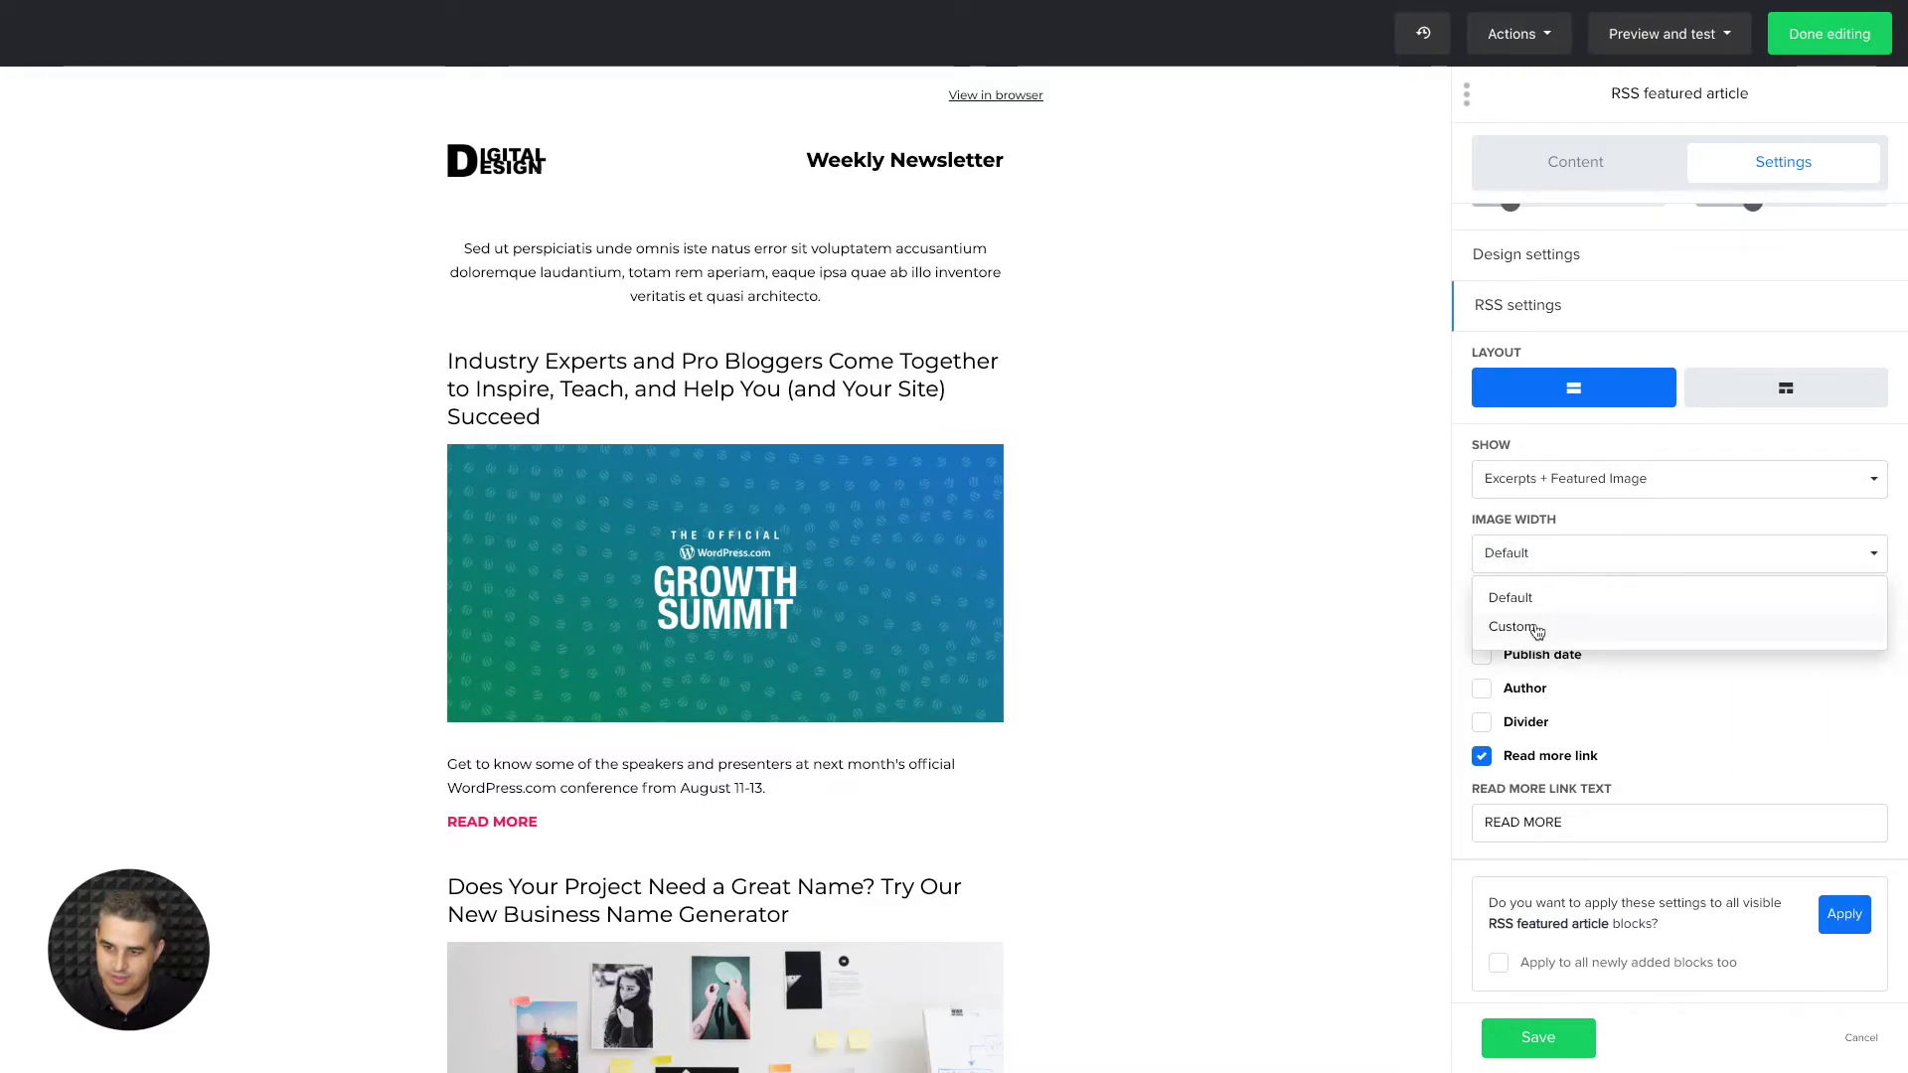
pyautogui.click(1538, 627)
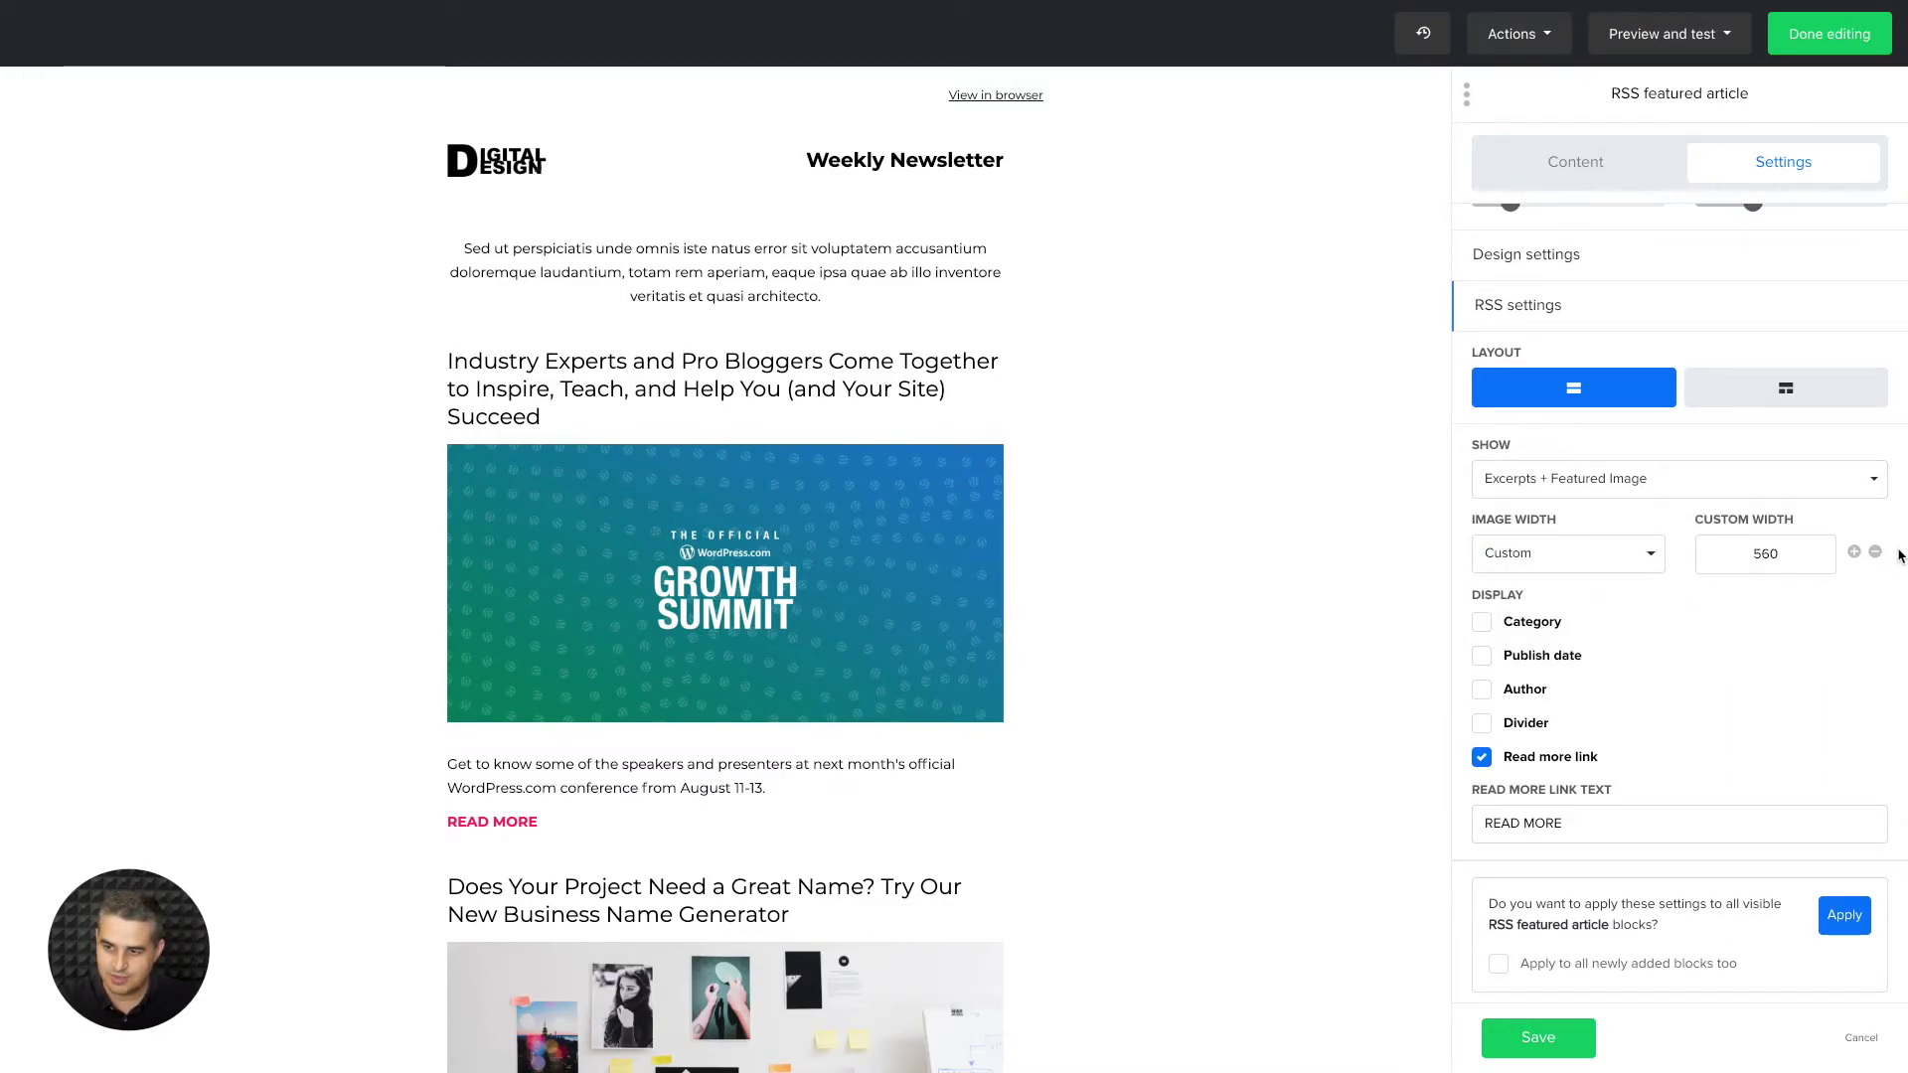
pyautogui.click(1875, 553)
pyautogui.click(1875, 553)
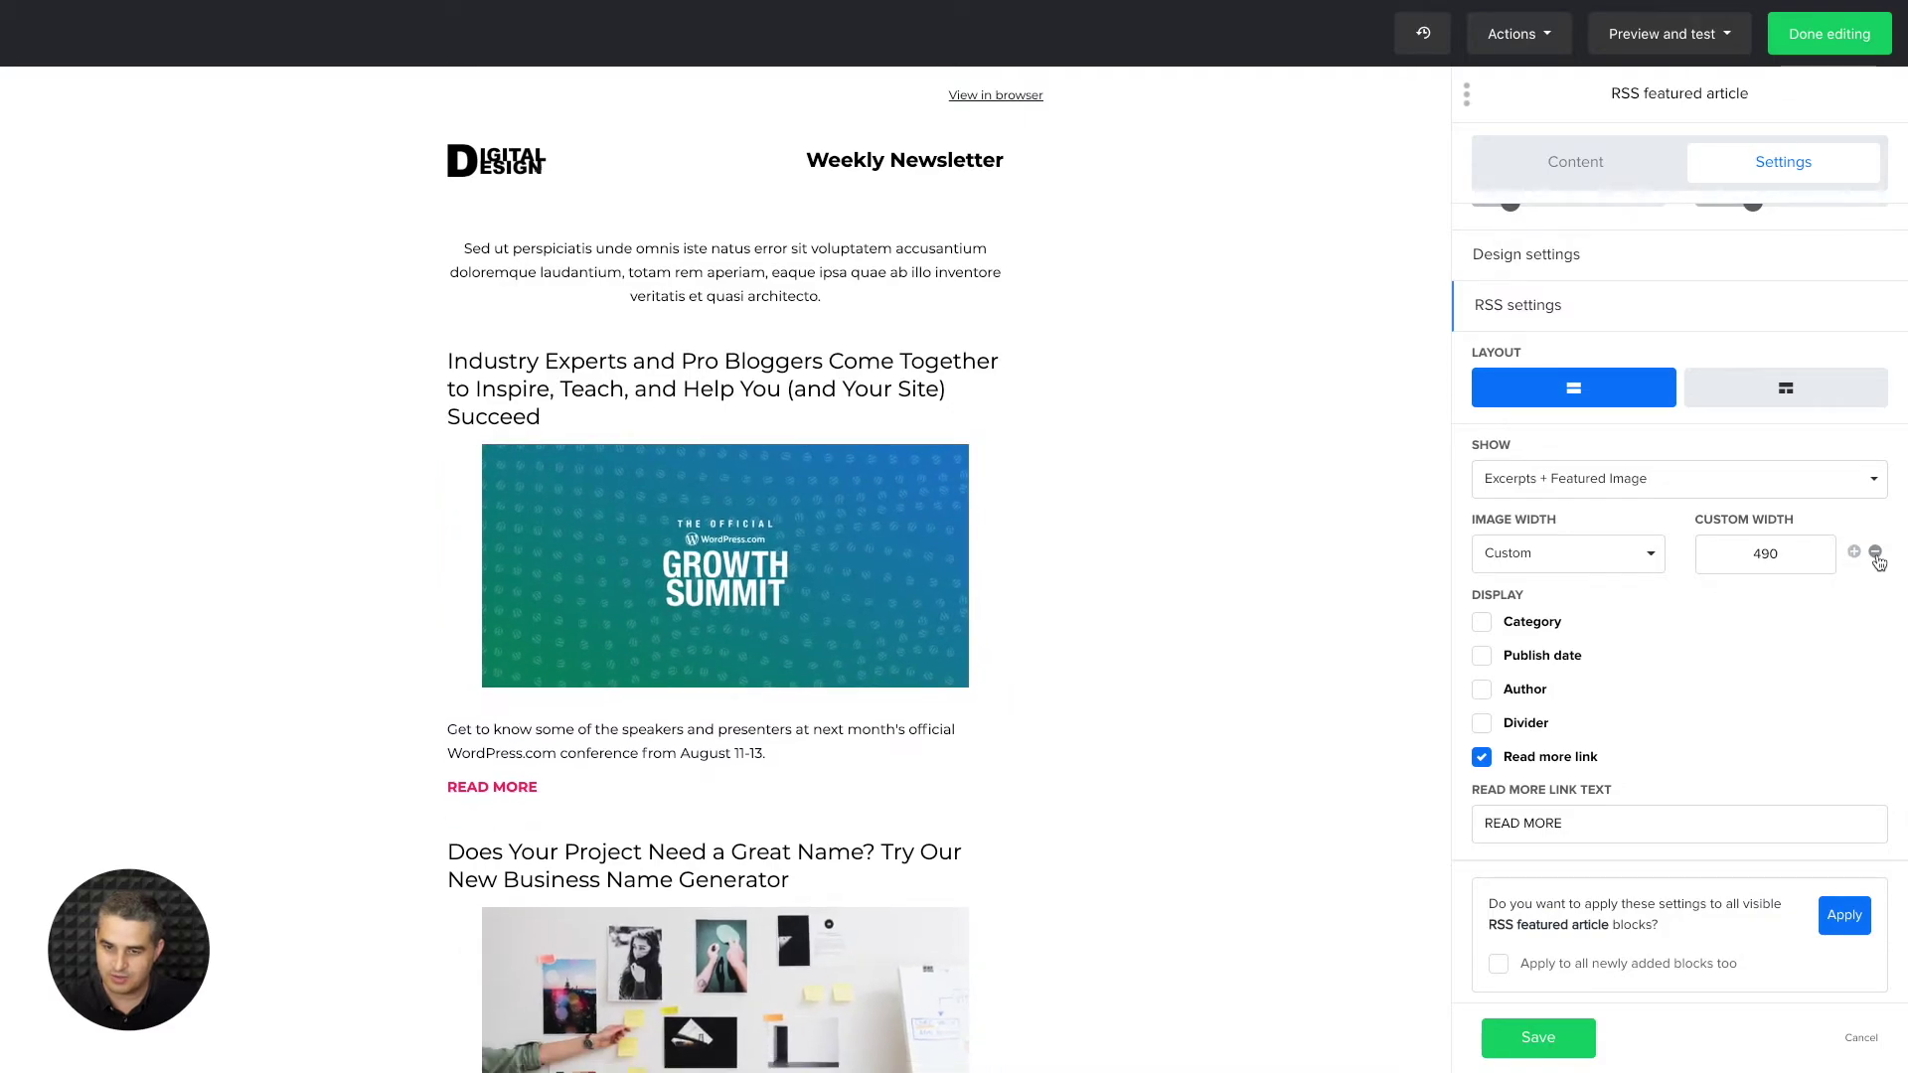
pyautogui.click(1854, 552)
pyautogui.click(1854, 552)
pyautogui.click(1854, 553)
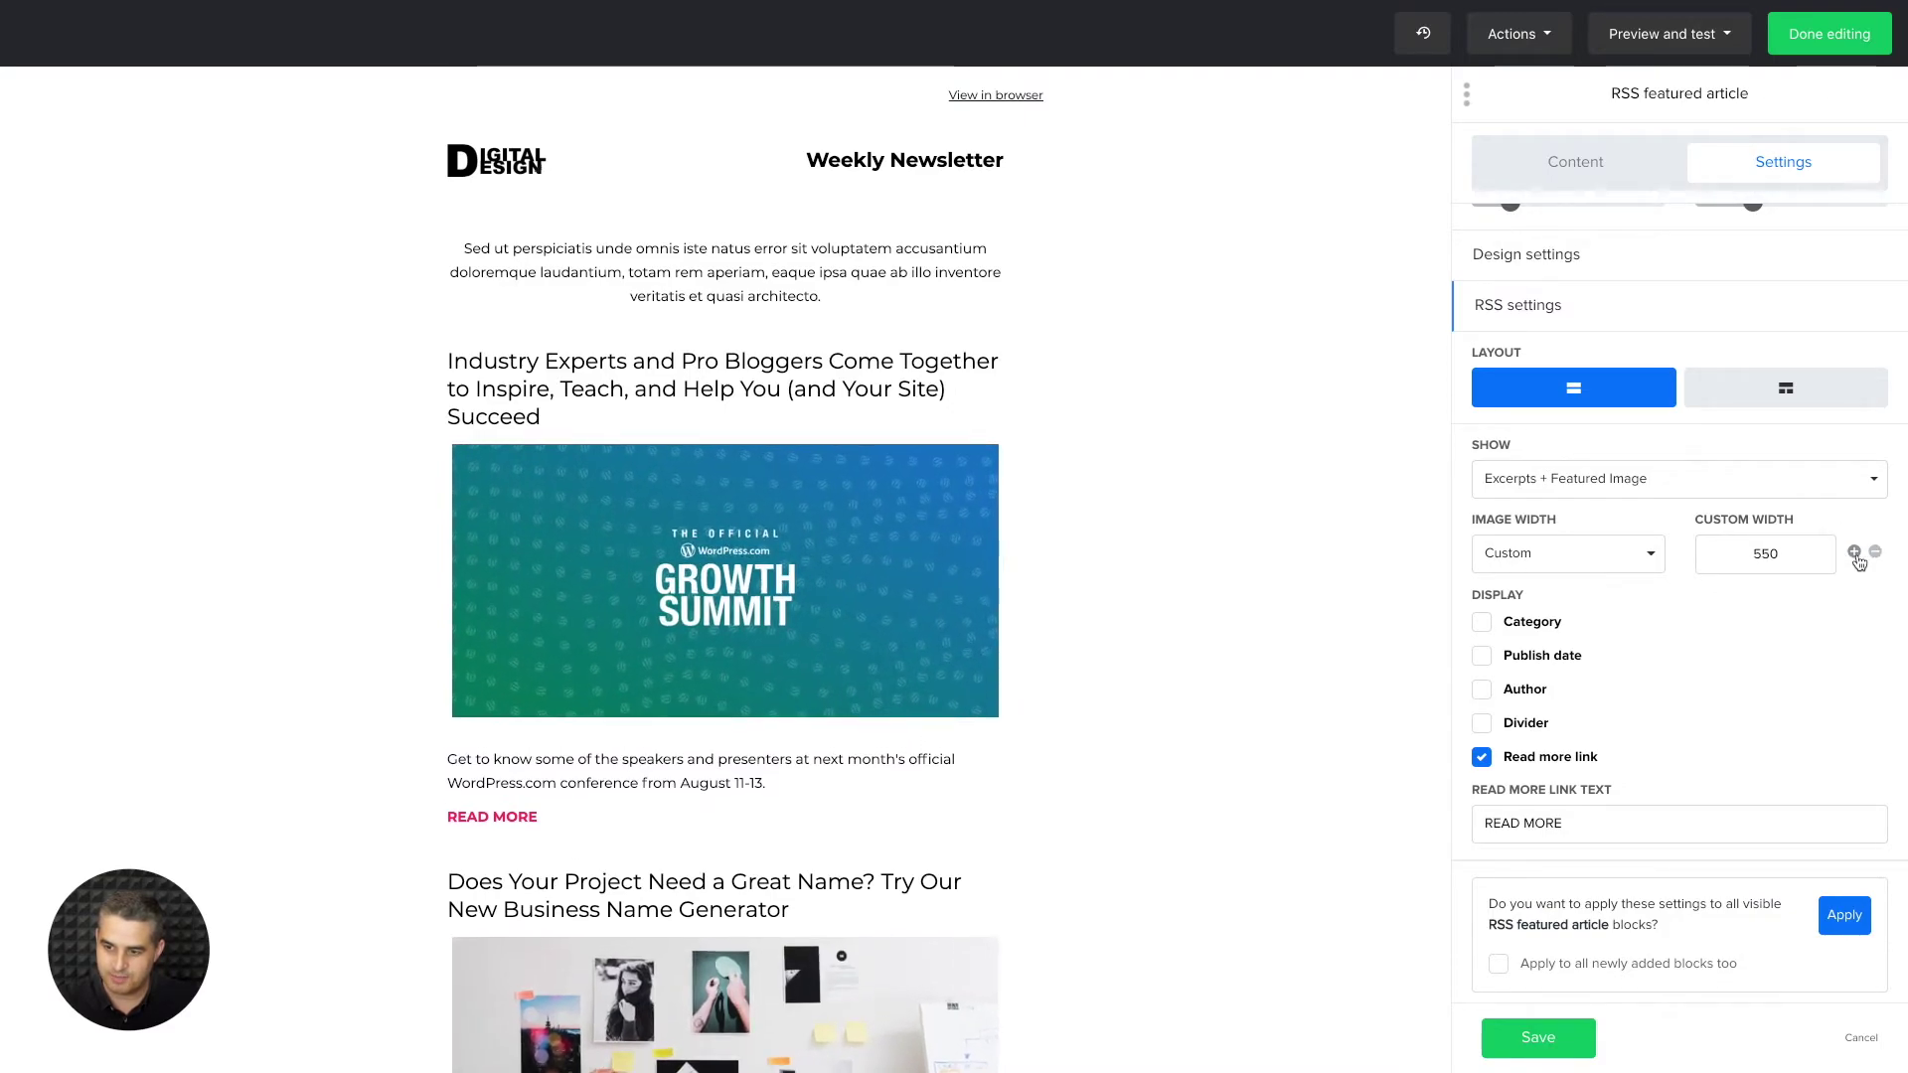
# - Display the category, publish date, author and divider for the RSS posts, and save the block's settings
pyautogui.click(1481, 622)
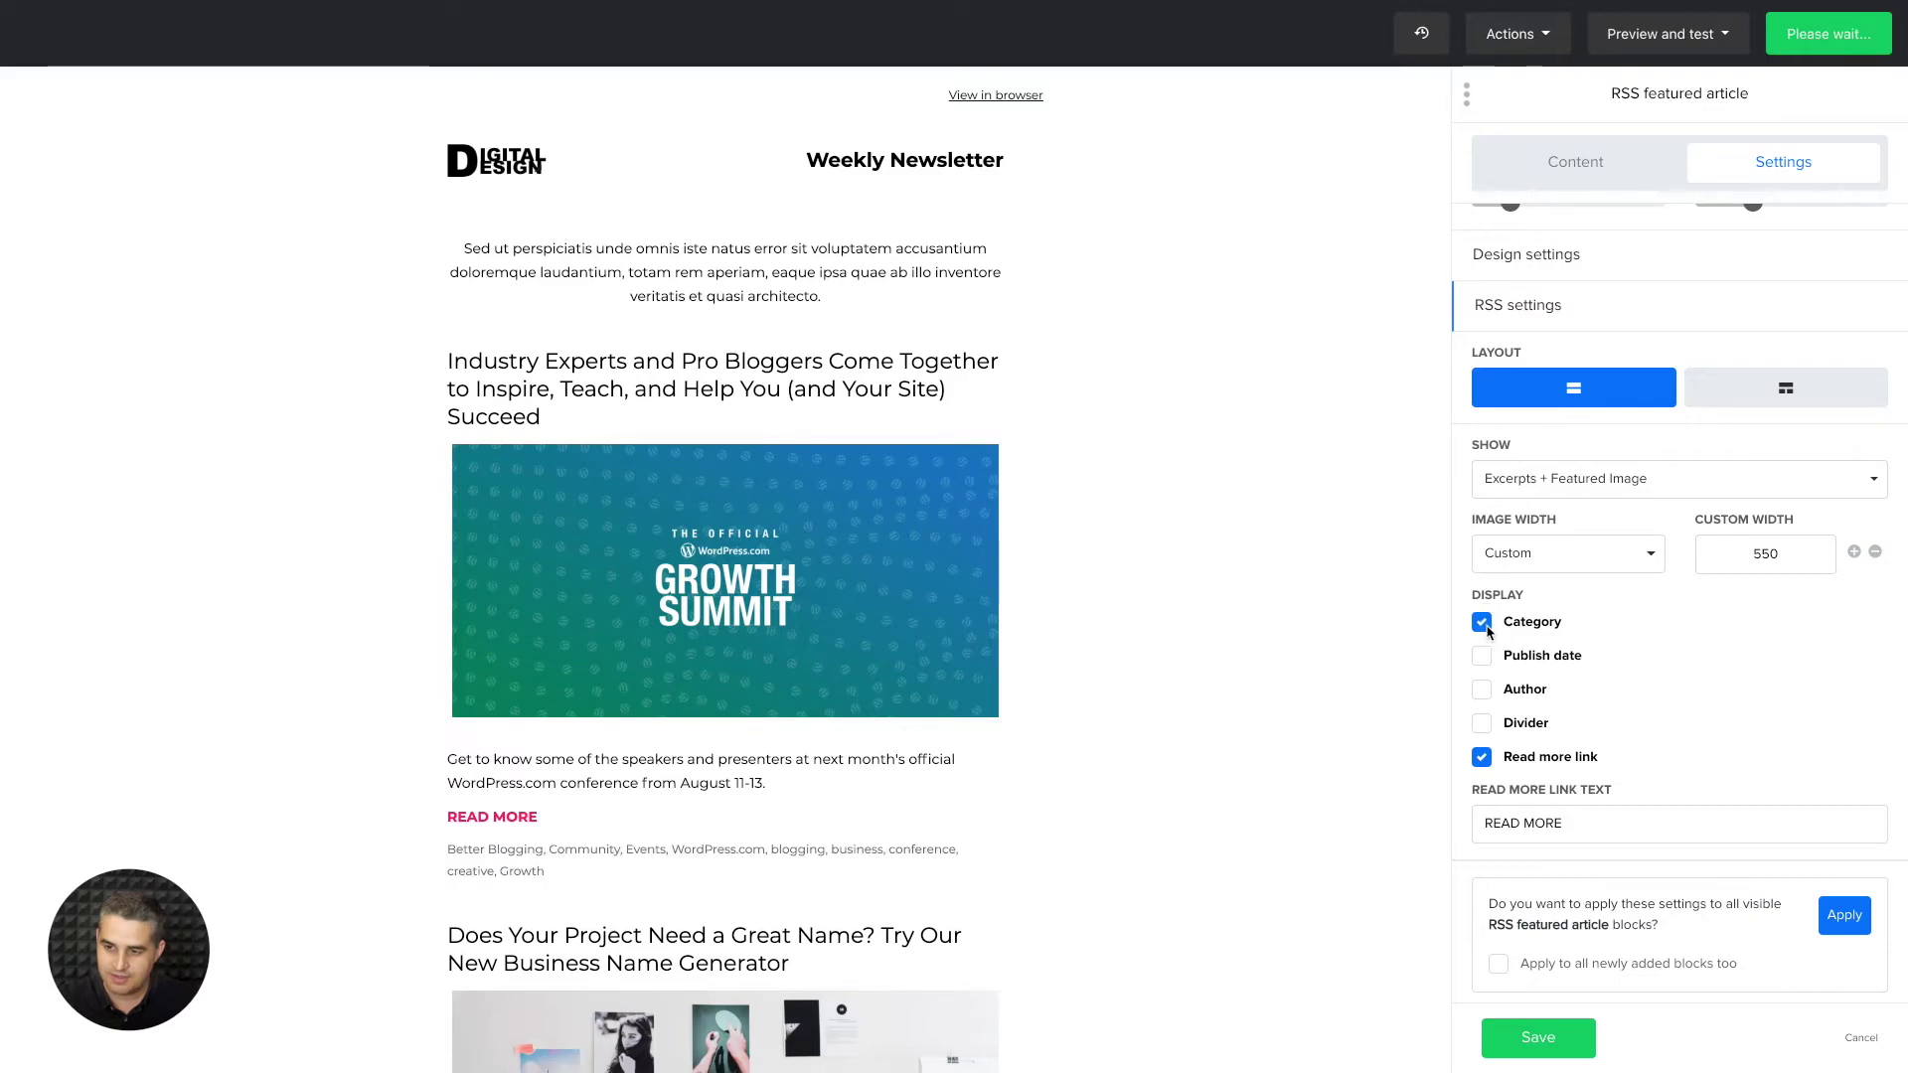
pyautogui.click(1481, 655)
pyautogui.click(1482, 690)
pyautogui.click(1481, 723)
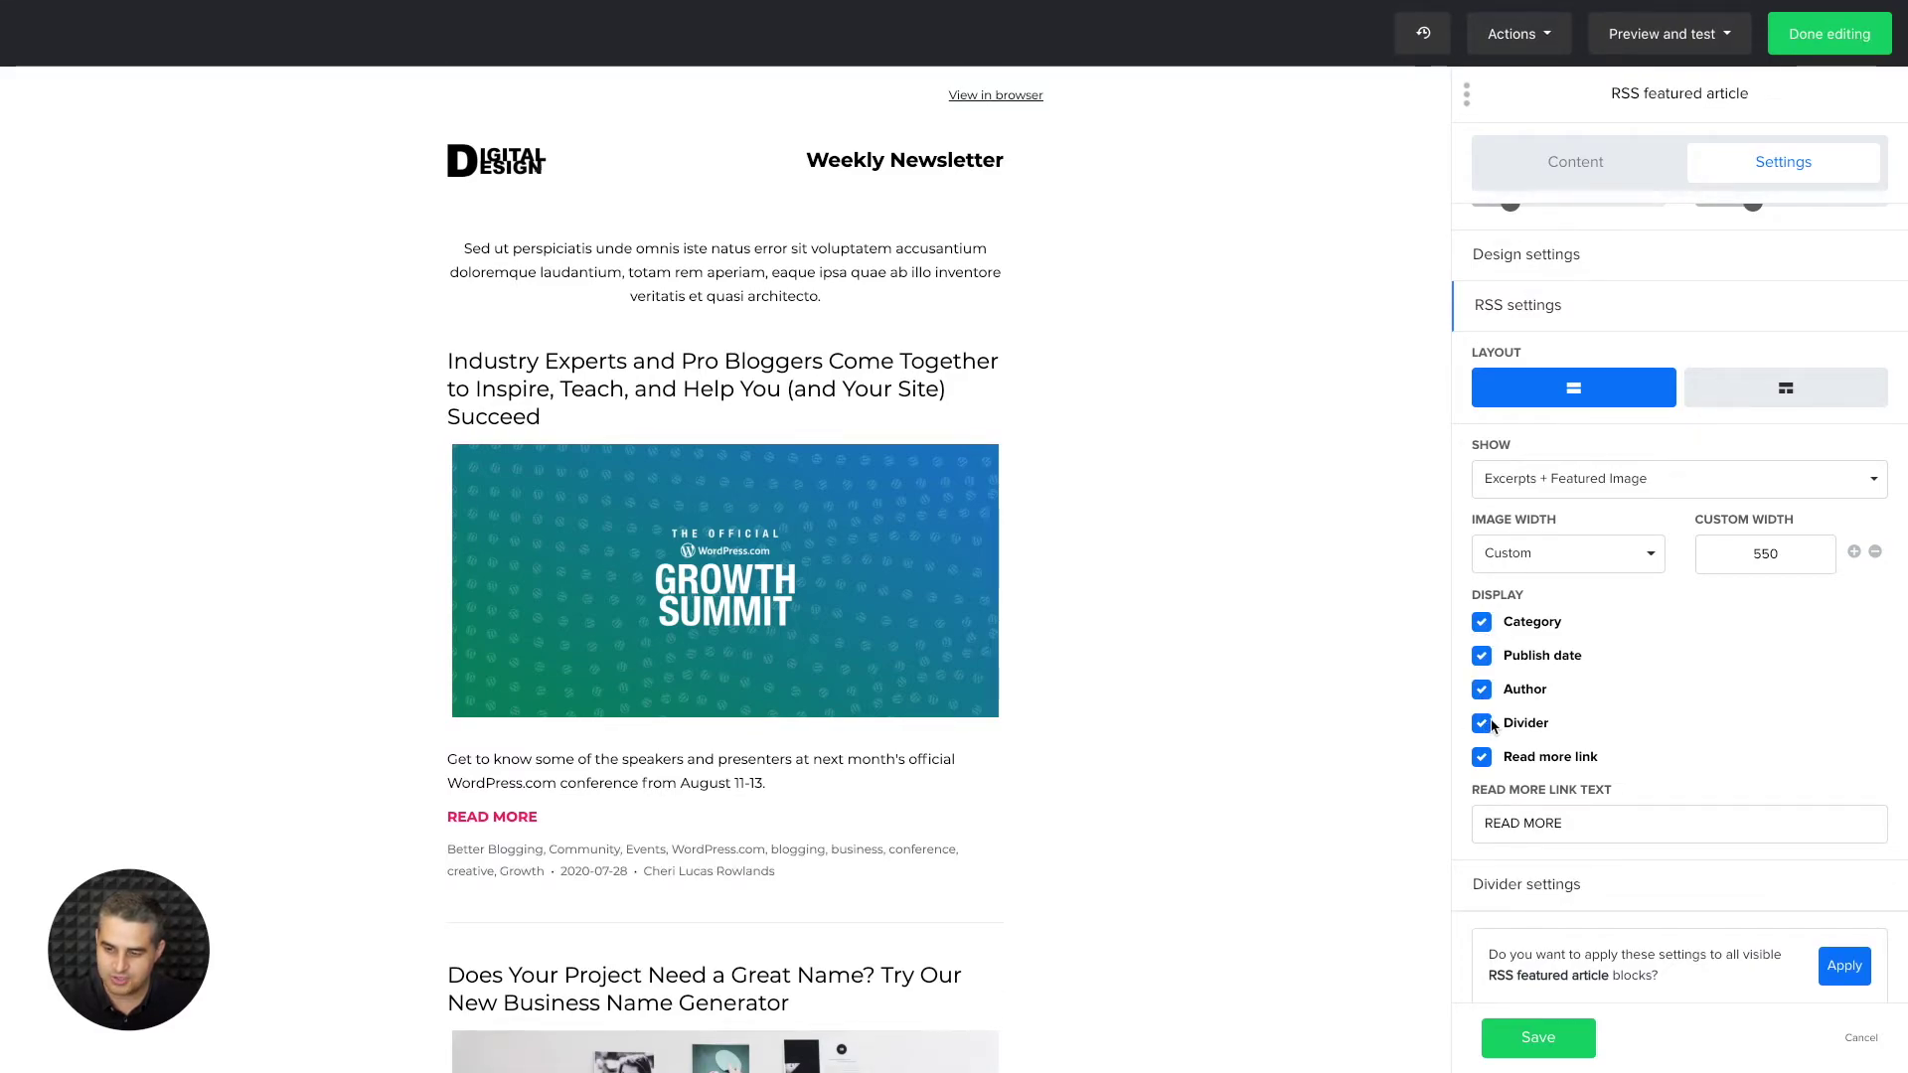
pyautogui.scroll(-1, 1496, 746)
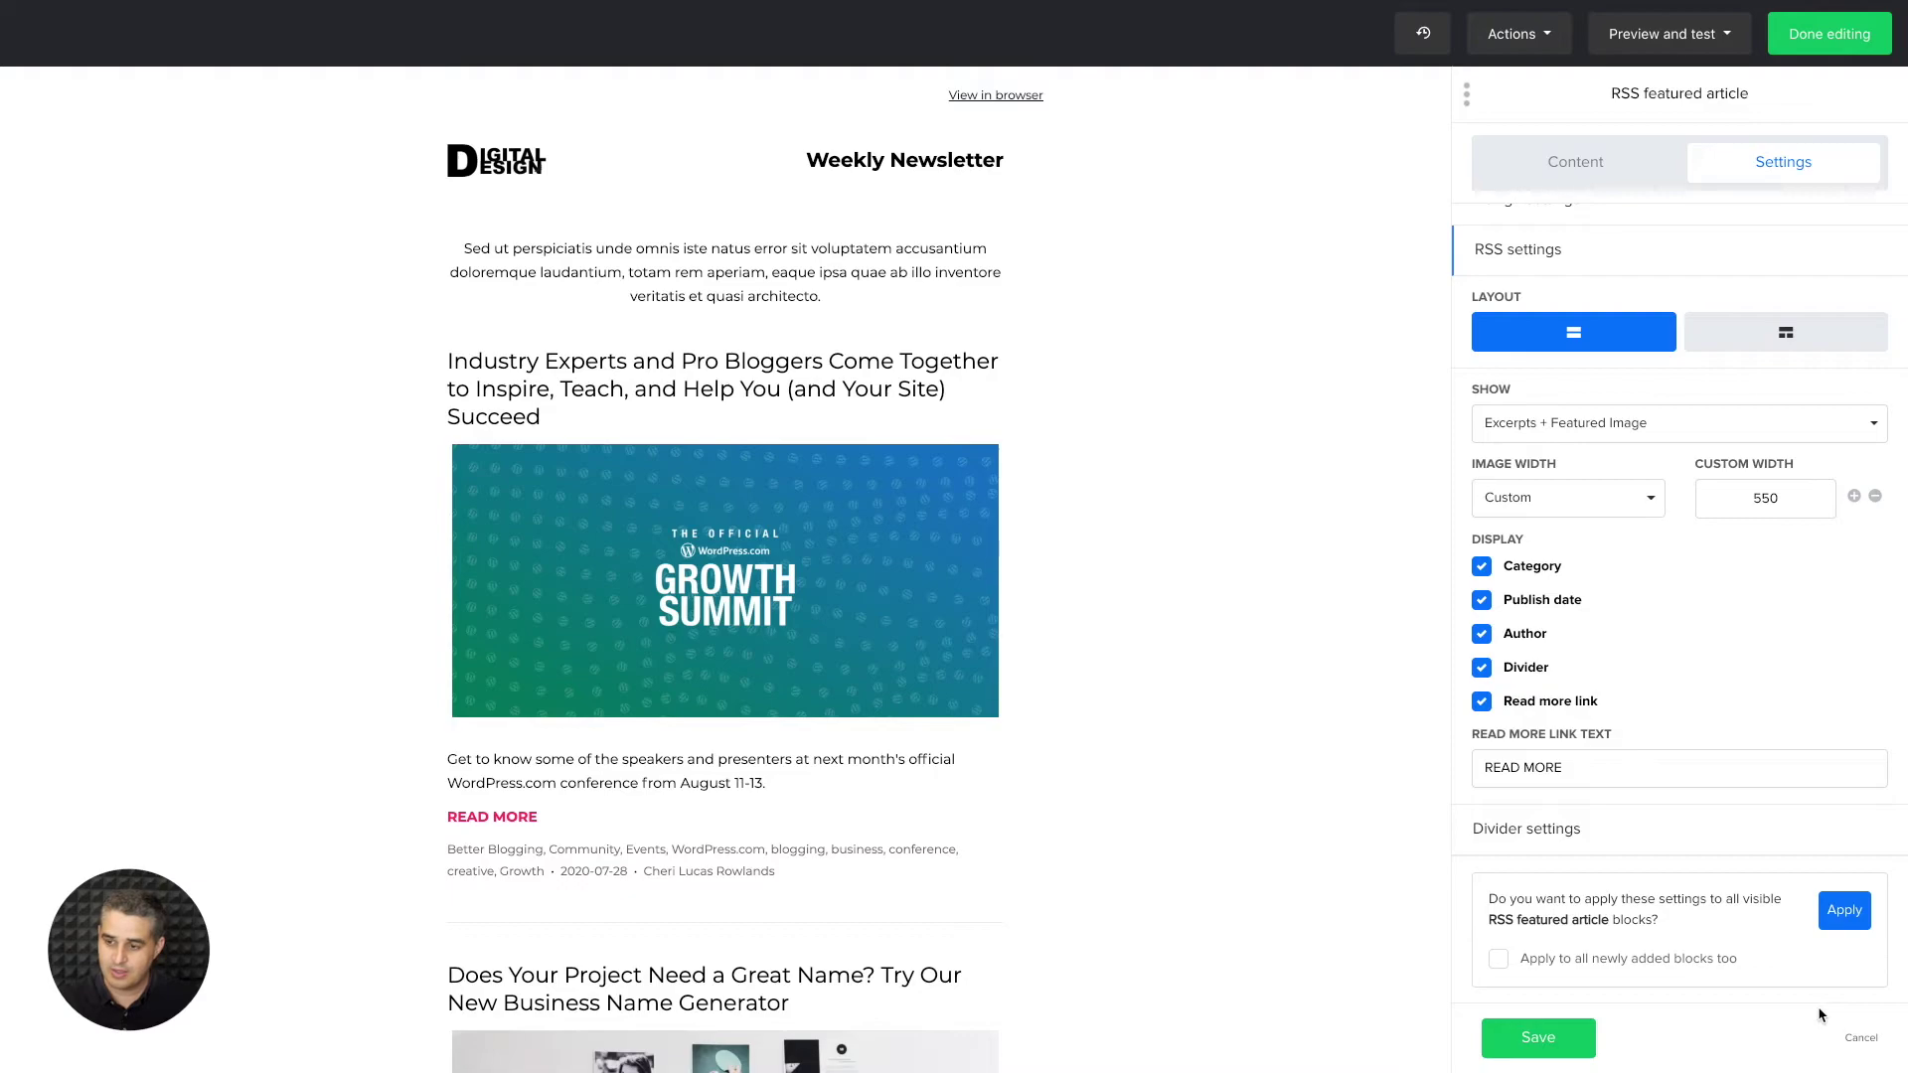
pyautogui.scroll(1, 1629, 556)
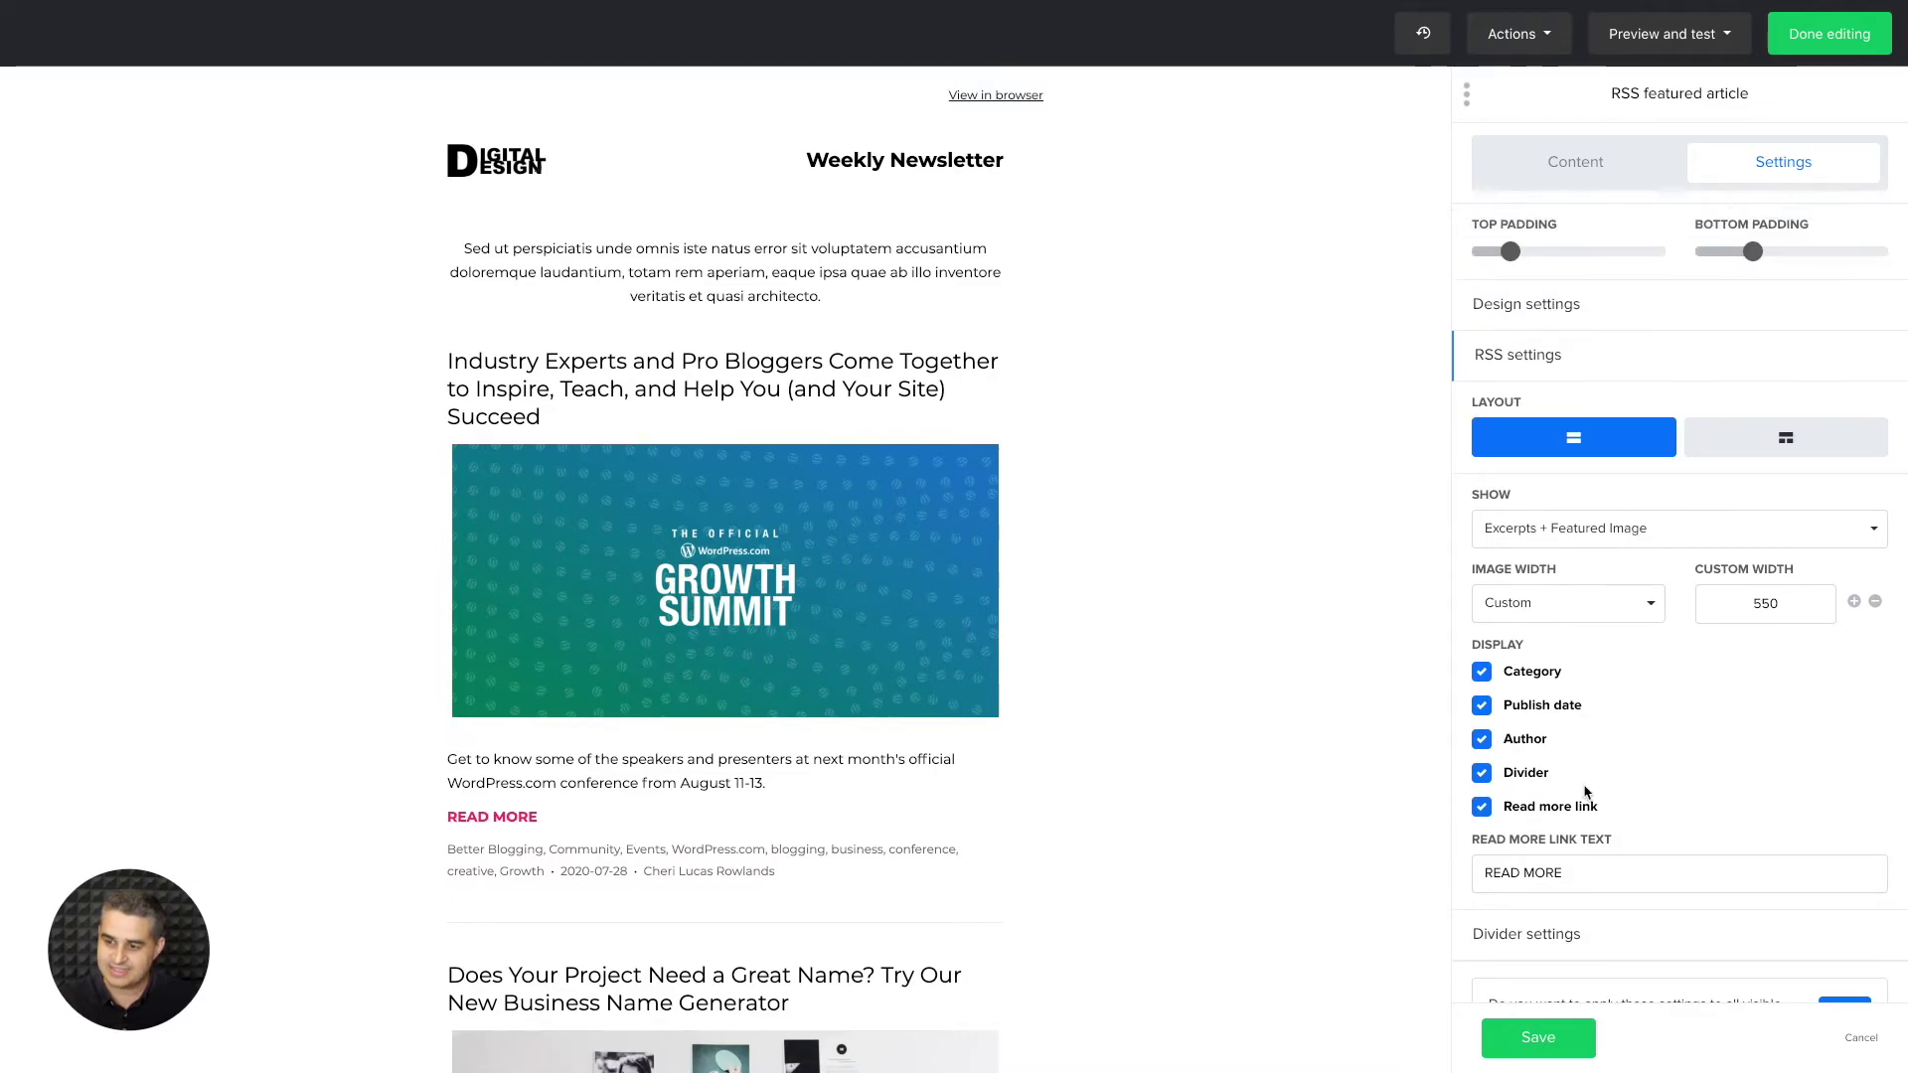
pyautogui.click(1558, 1040)
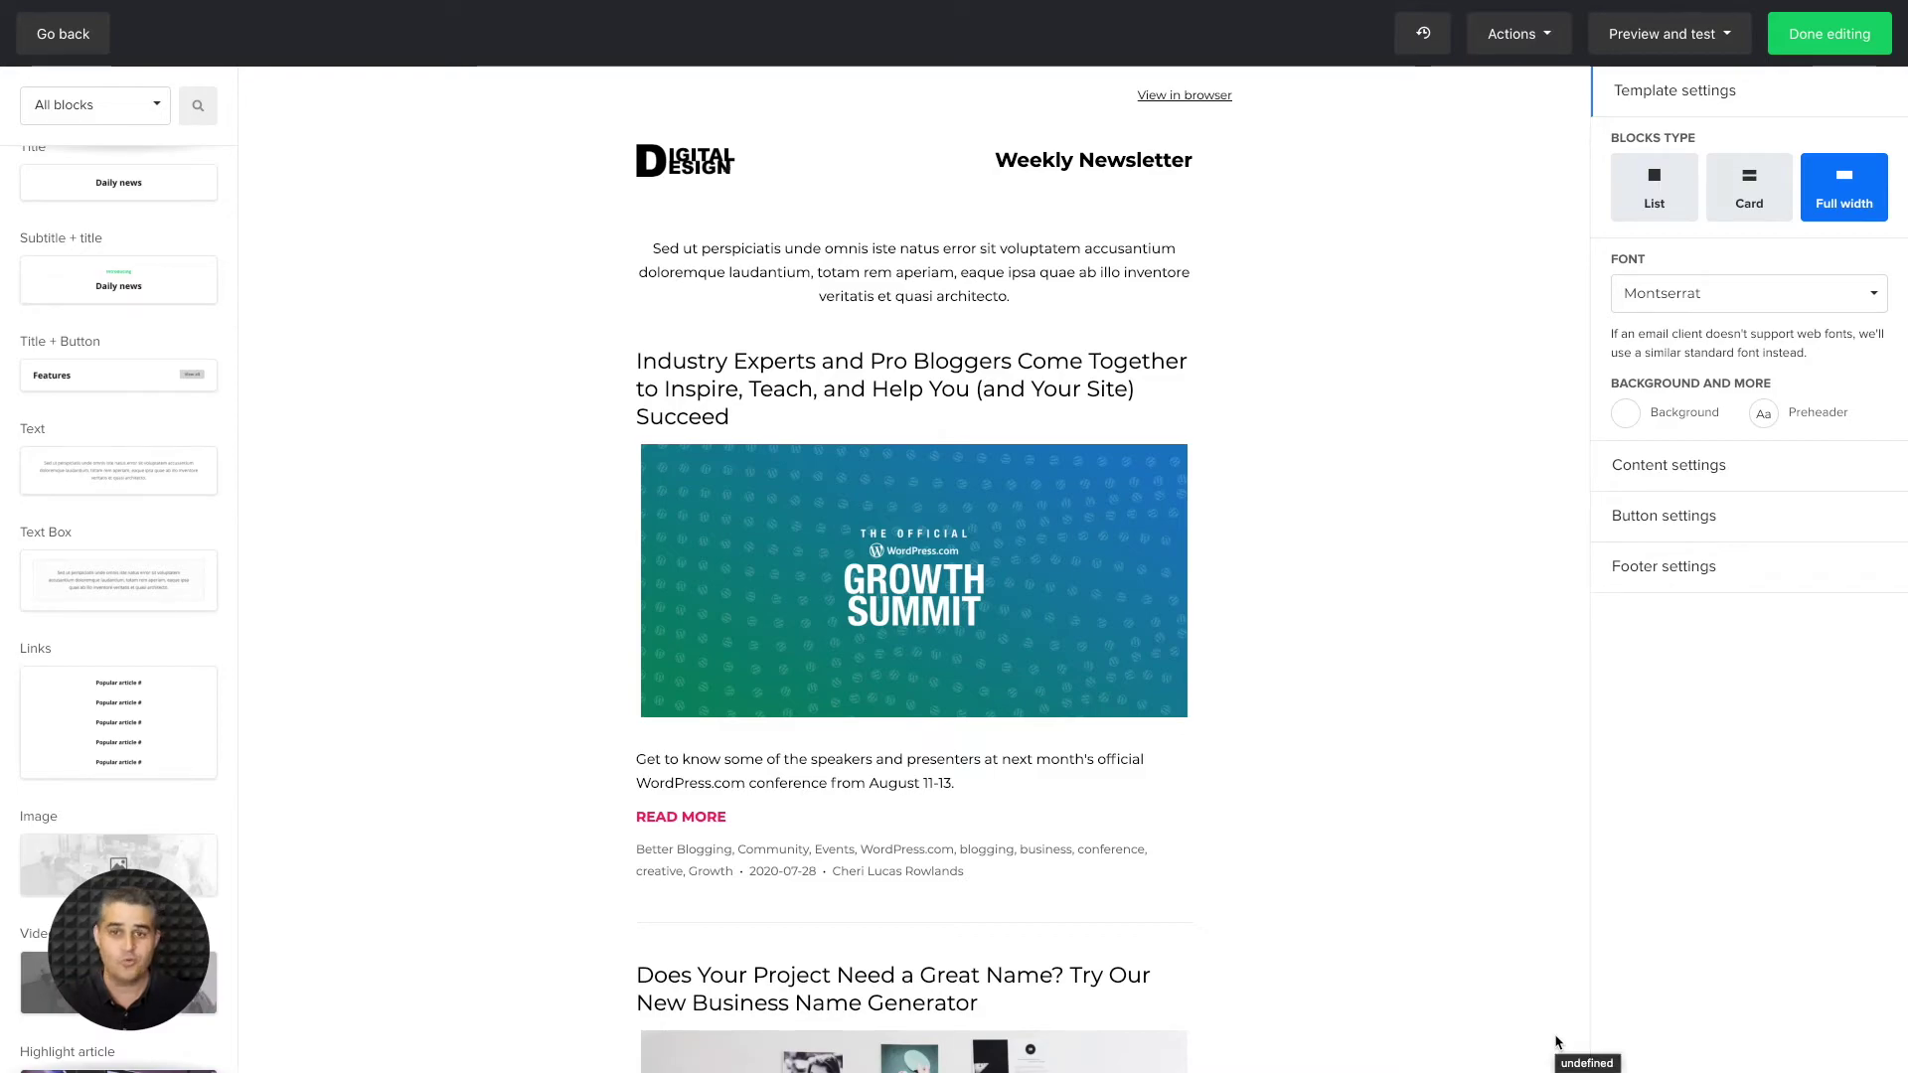
# - Finish editing the newsletter, choose all subscribers as recipients, and continue to the campaign review
pyautogui.click(1809, 43)
pyautogui.click(382, 316)
pyautogui.scroll(-20, 376, 318)
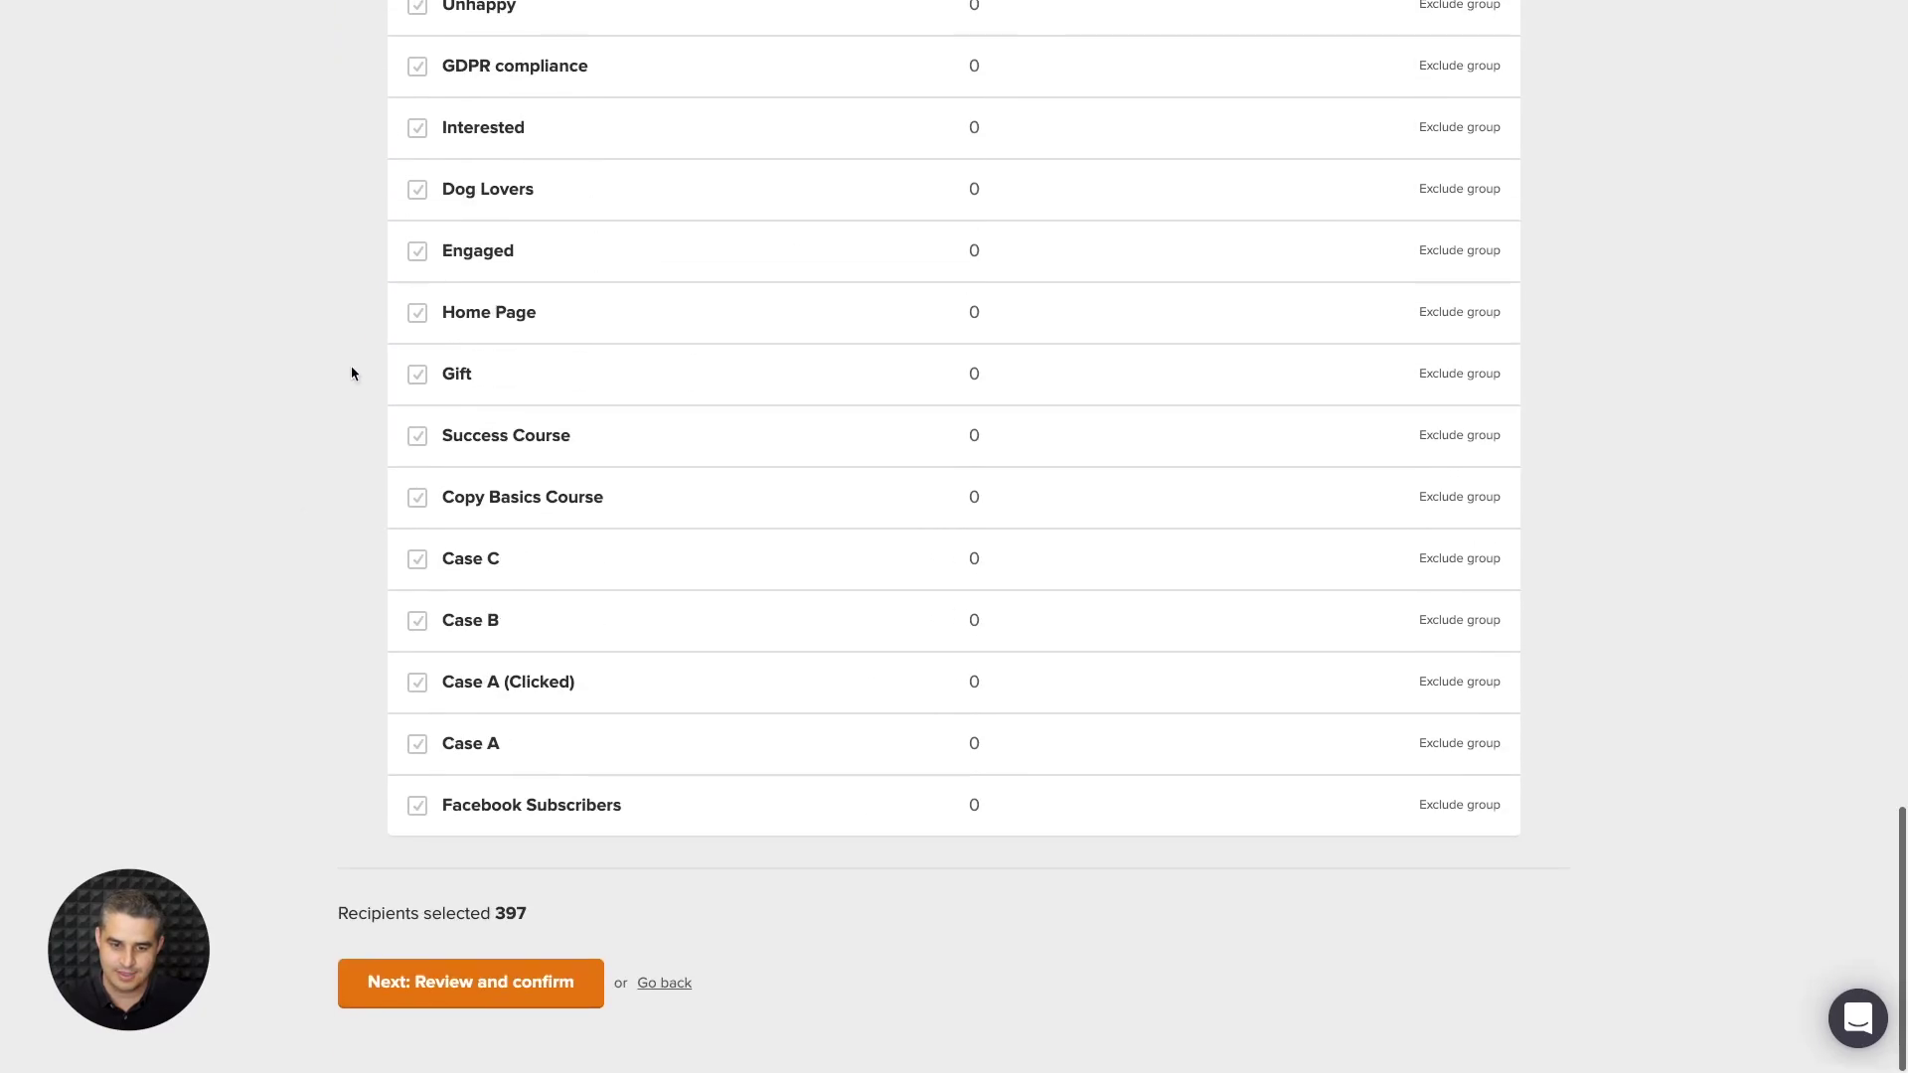
pyautogui.click(469, 984)
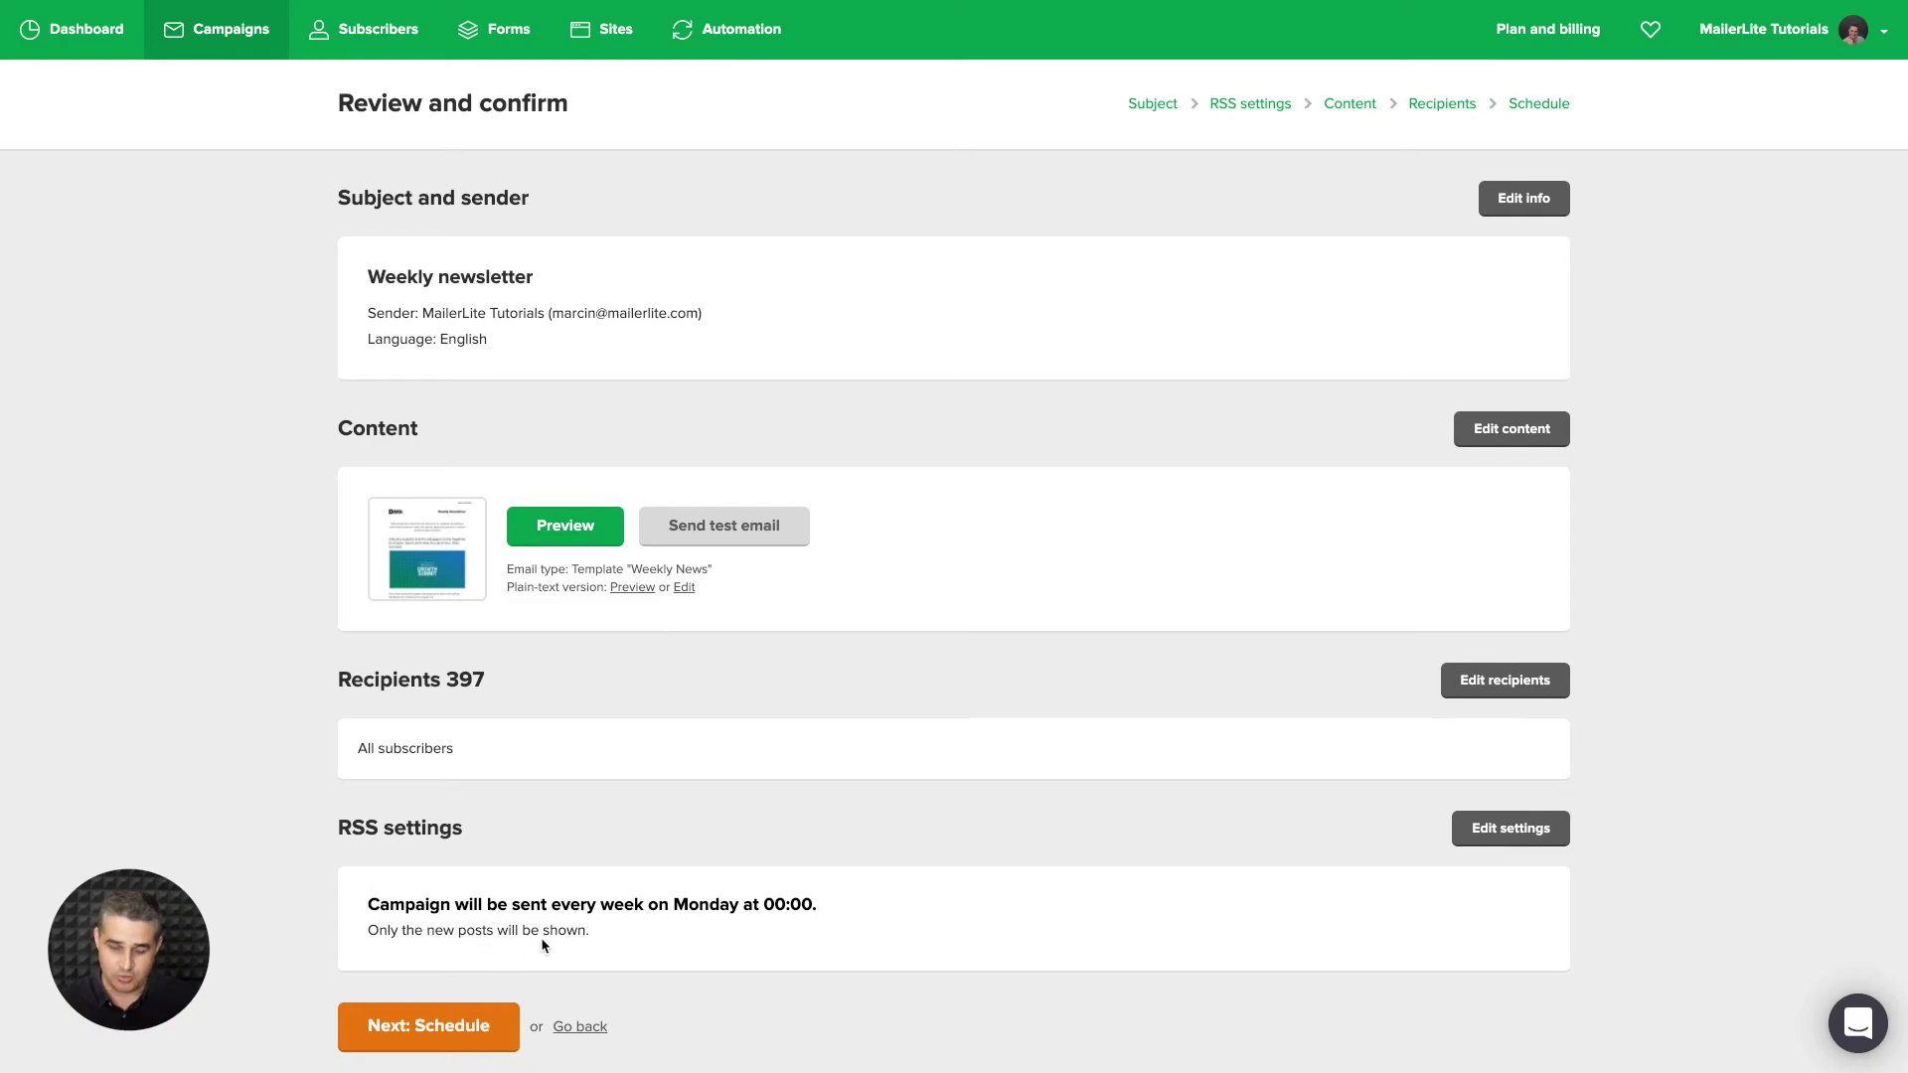
# - Continue to scheduling, turn off E-commerce link tracking, and send the RSS campaign
pyautogui.click(432, 1025)
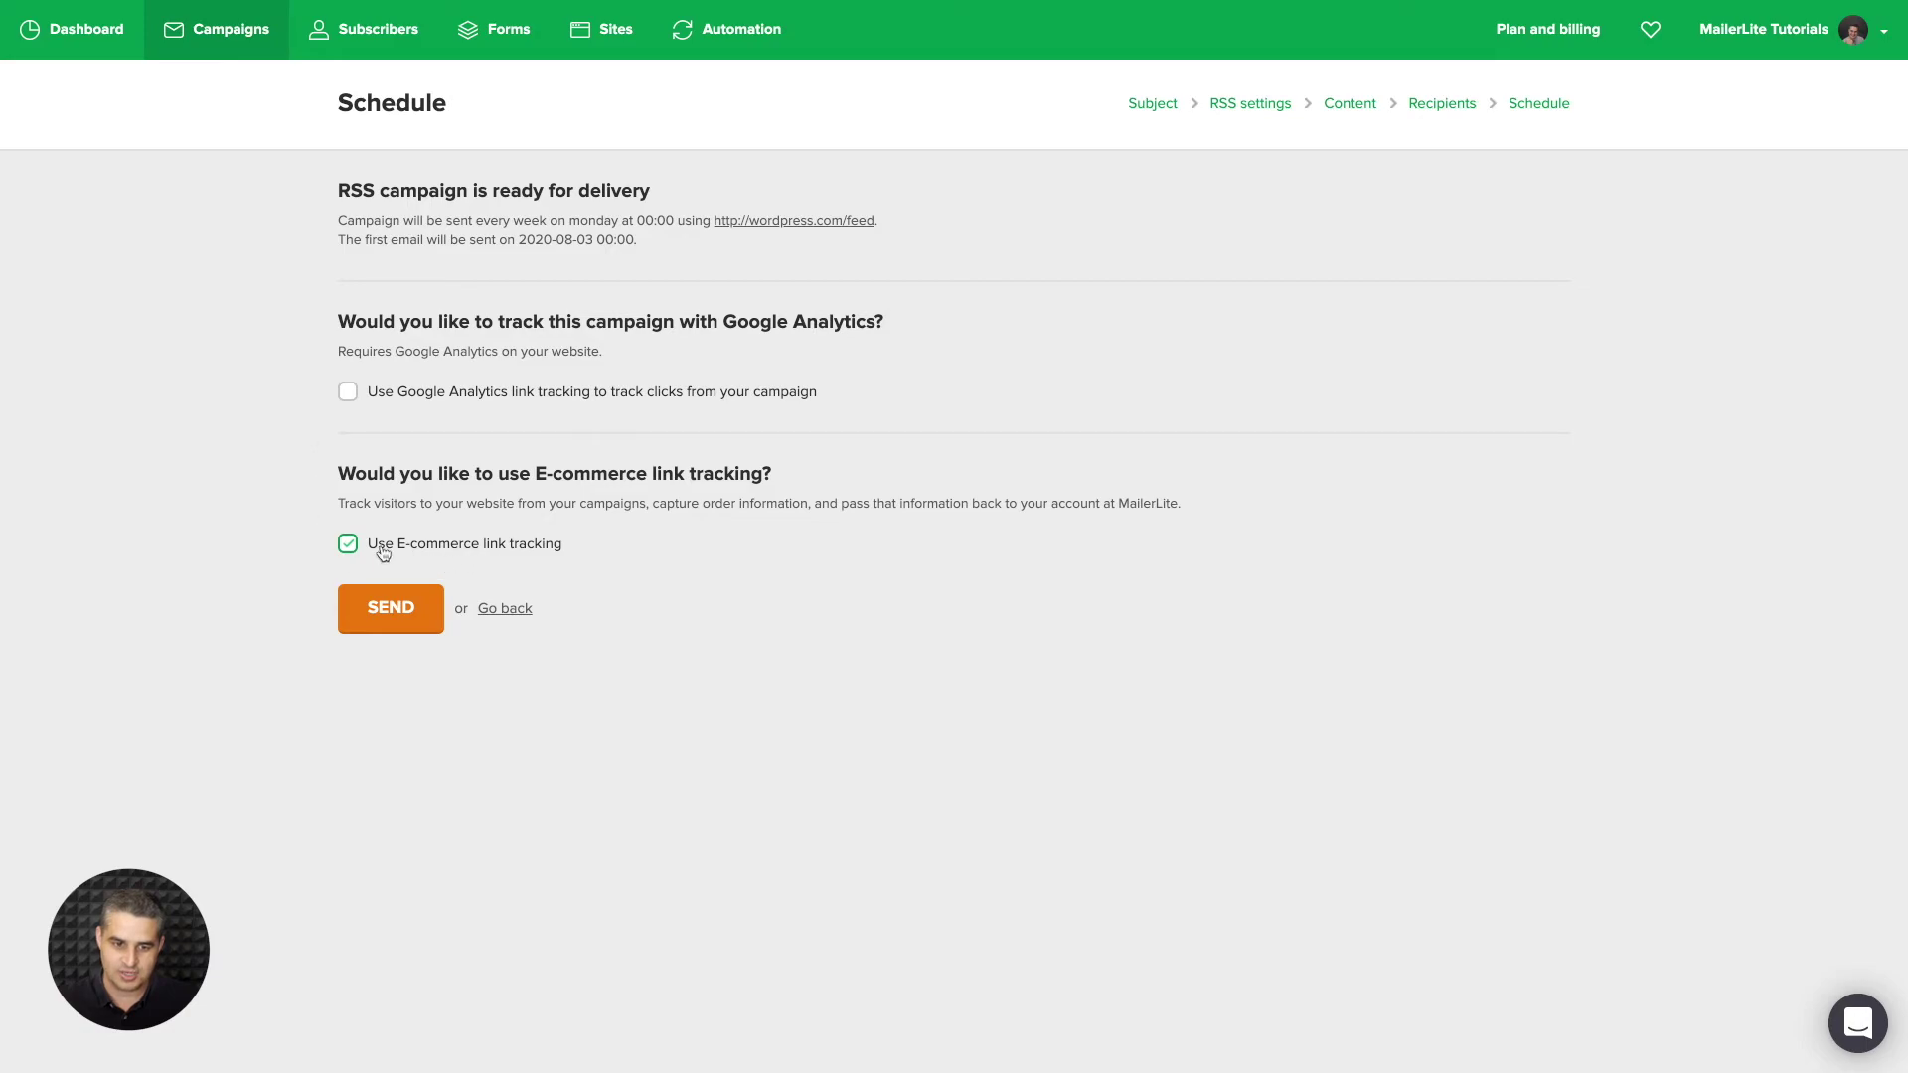
pyautogui.click(347, 544)
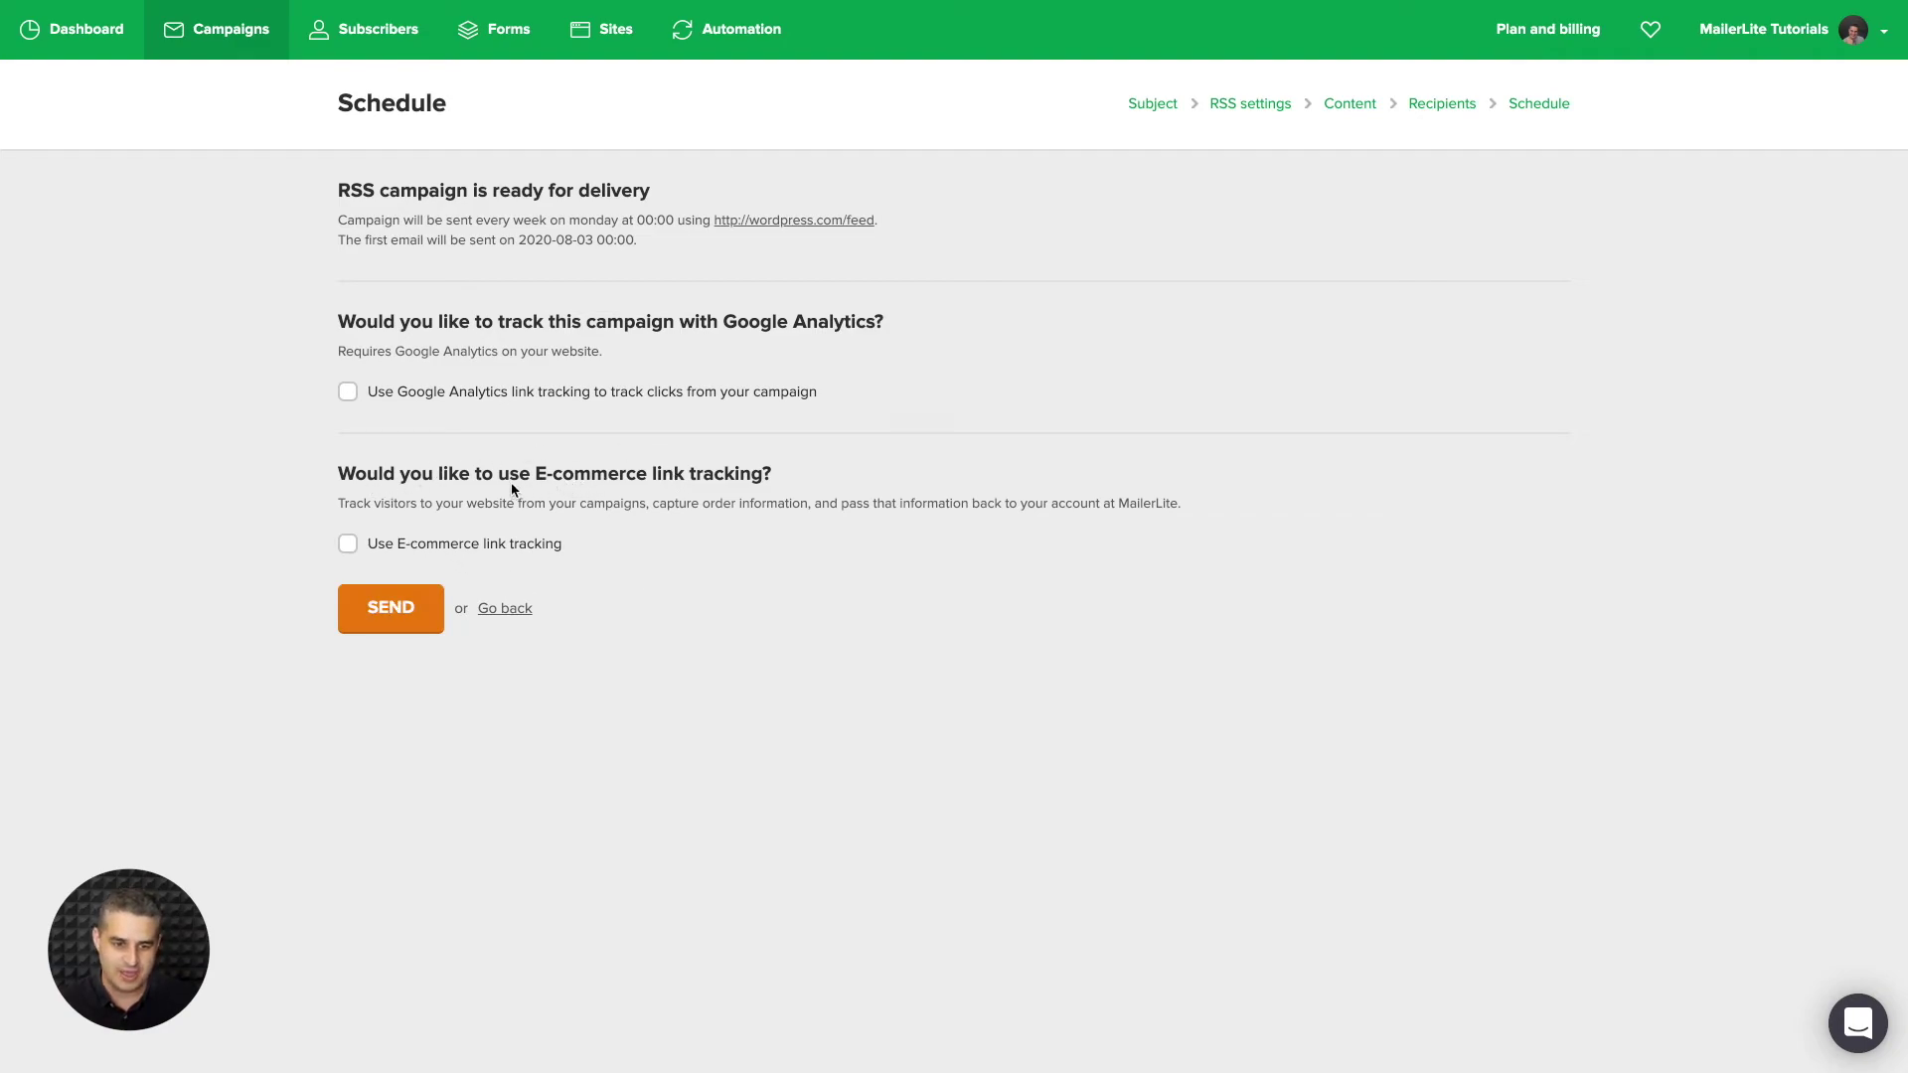
pyautogui.click(399, 601)
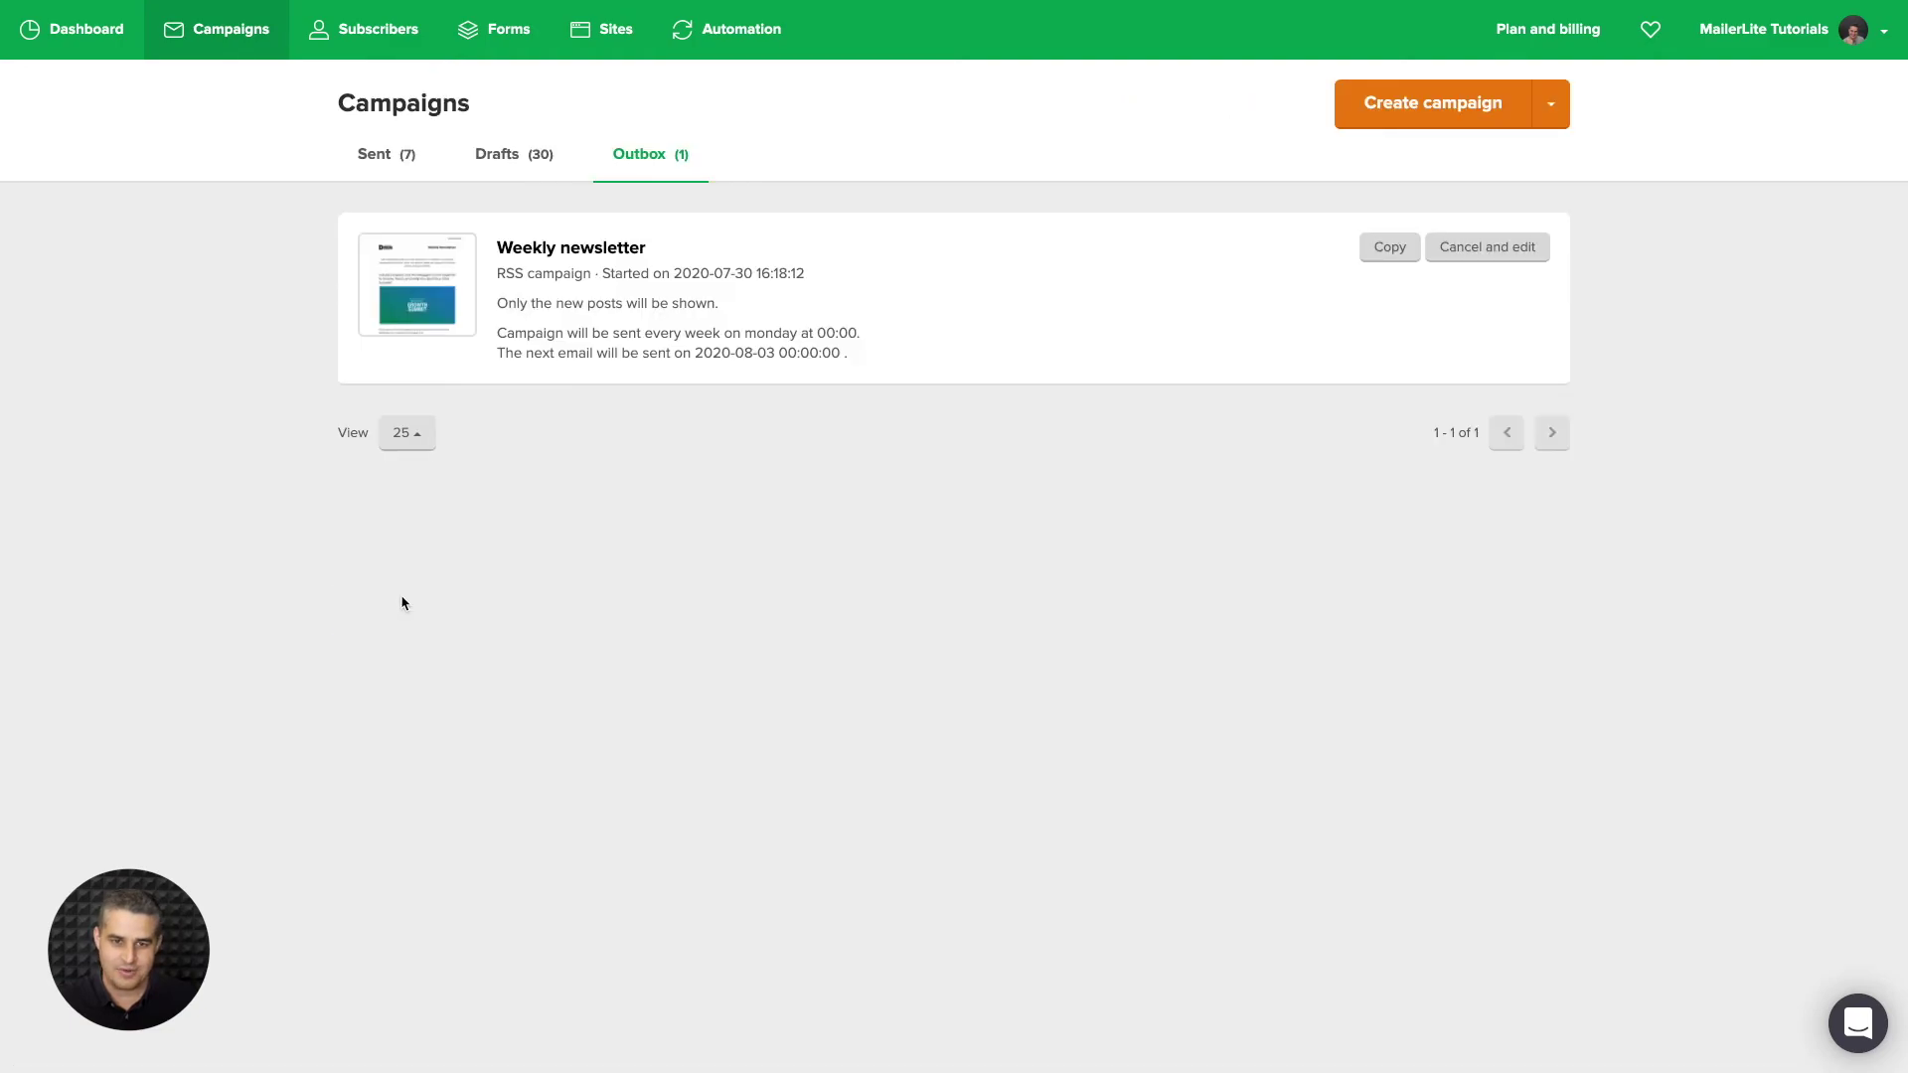